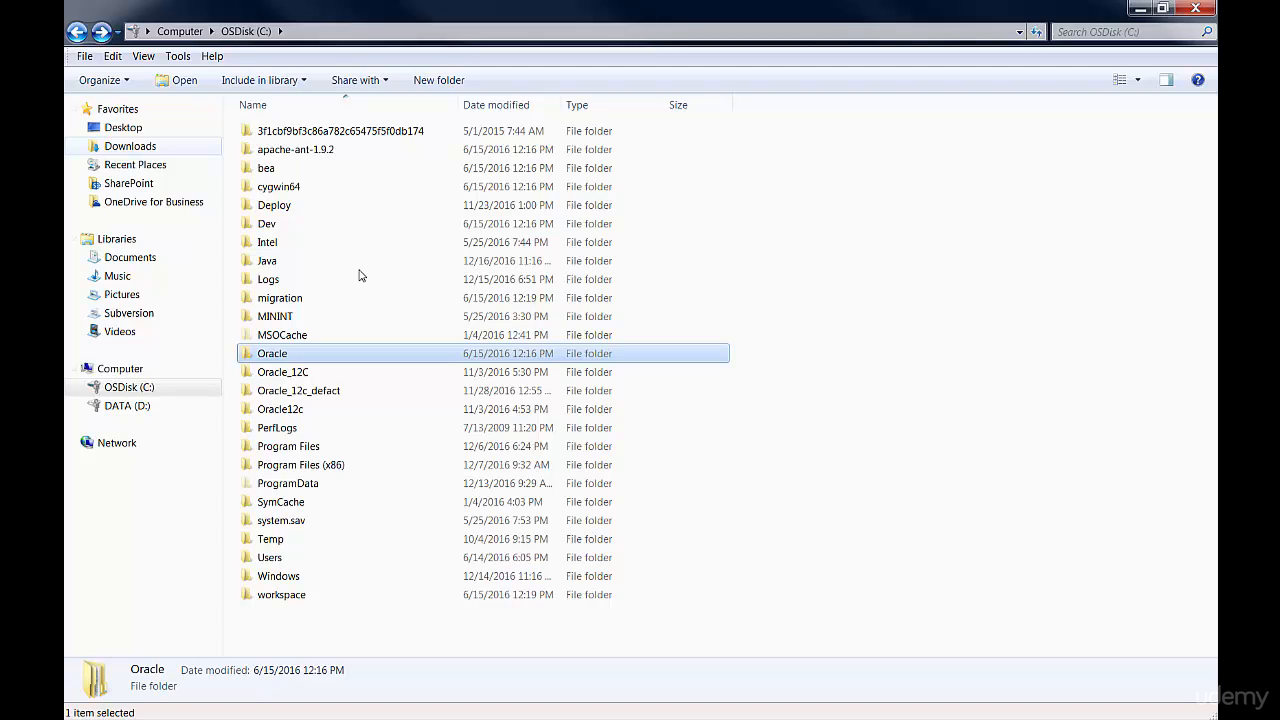
# Create a folder named Oracle_webLogic_demo on the C: drive, and look inside it.
pyautogui.click(305, 635)
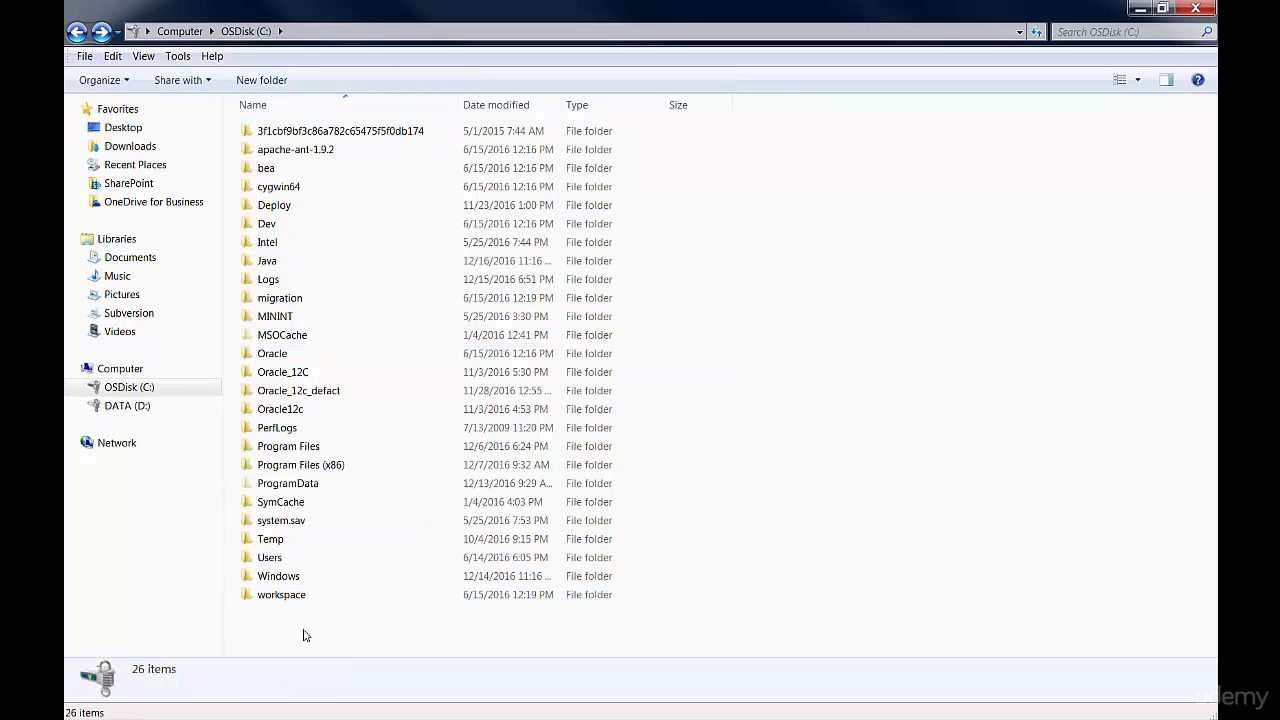
pyautogui.rightClick(305, 635)
pyautogui.moveTo(450, 601)
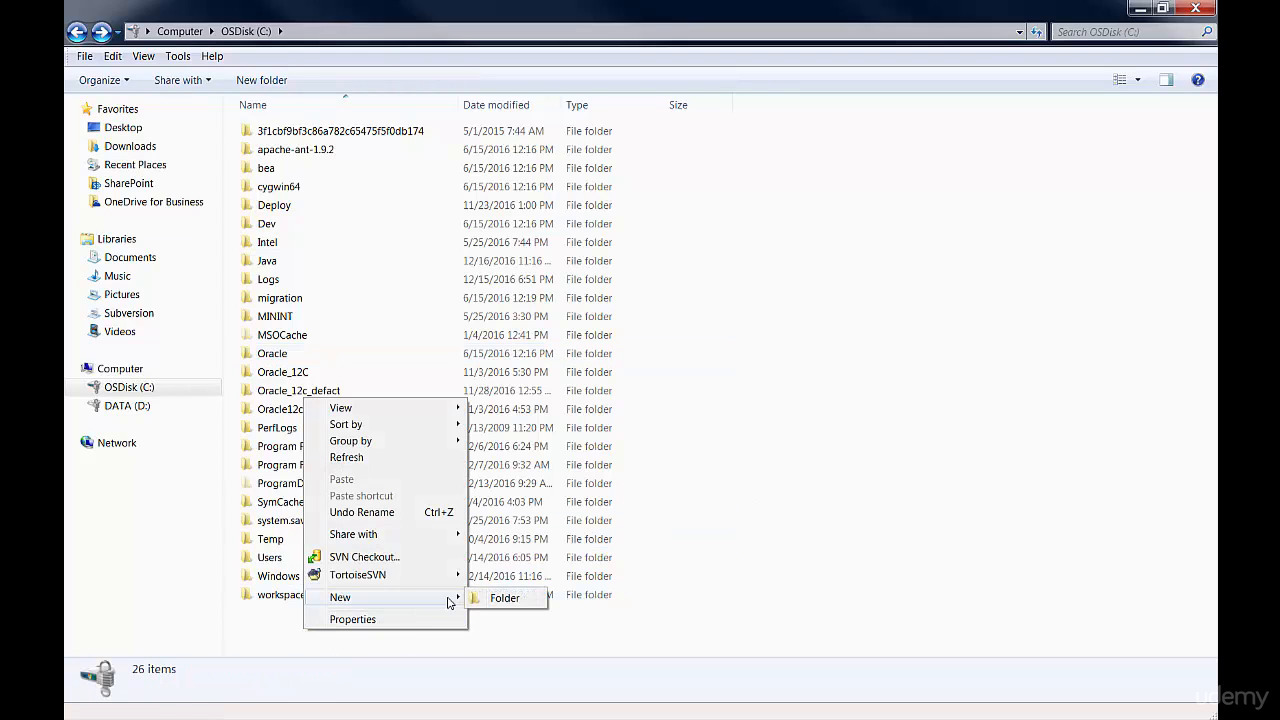
pyautogui.click(505, 597)
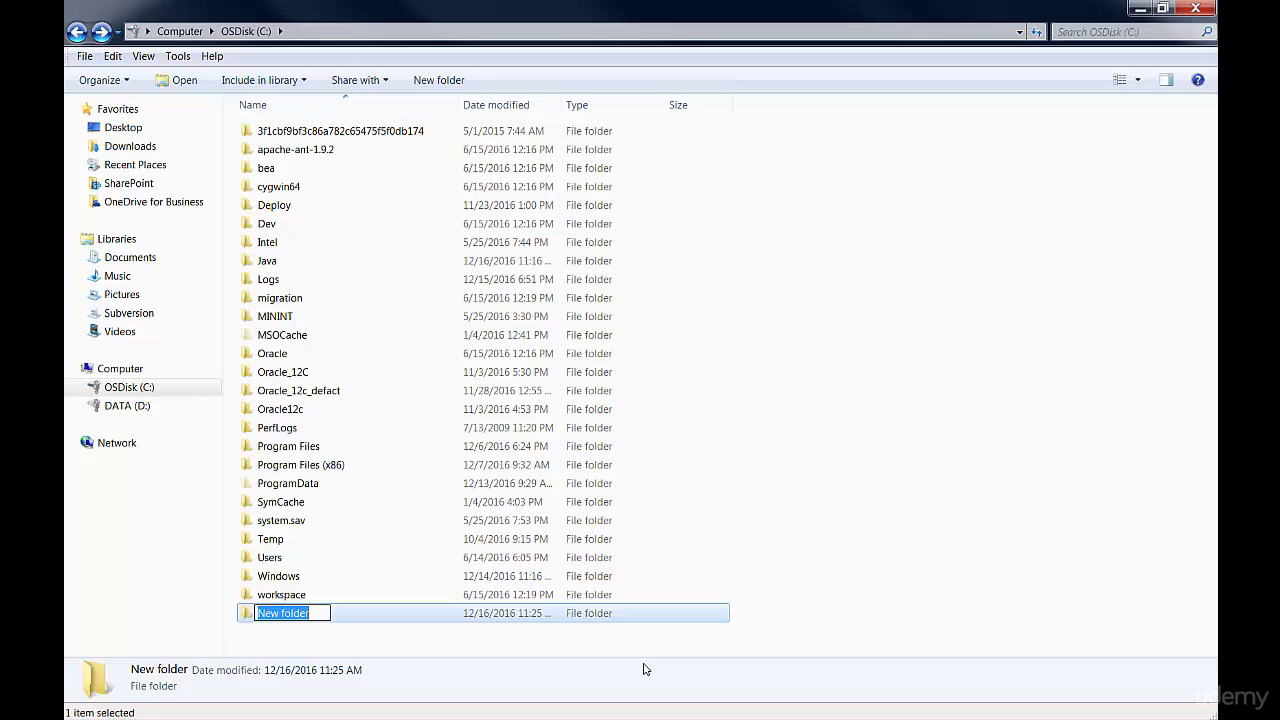
pyautogui.write('Or')
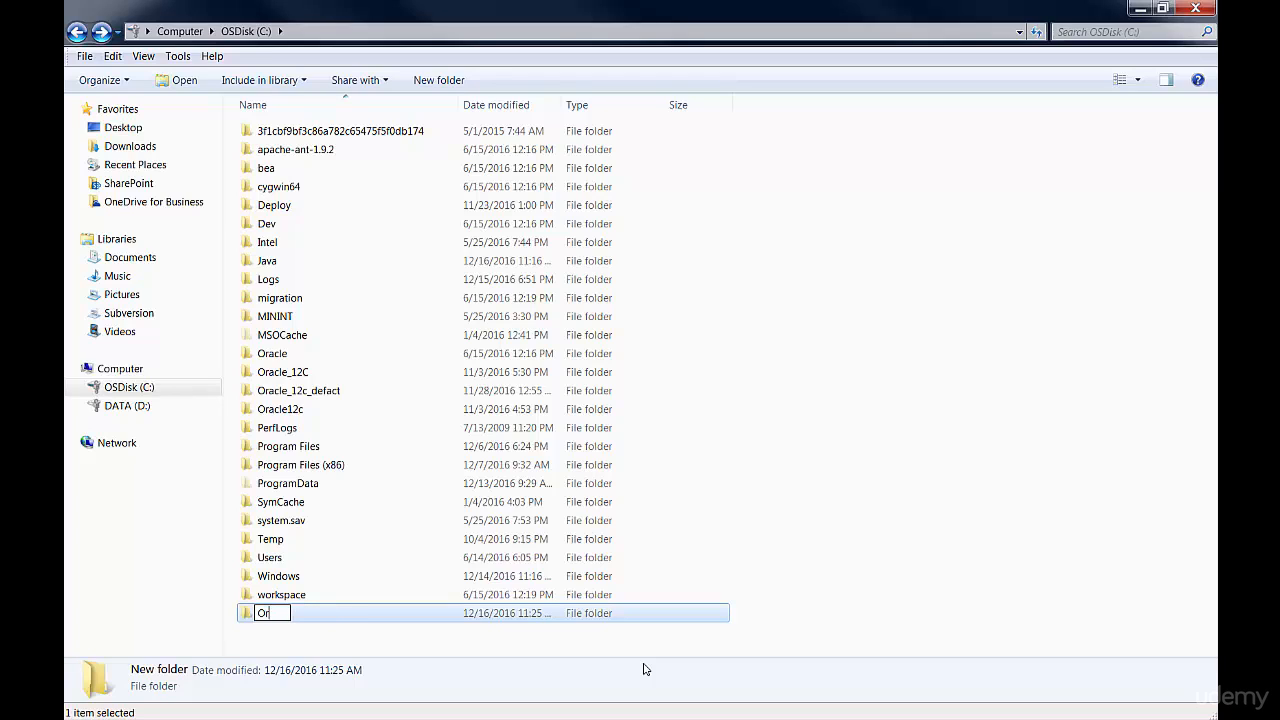
pyautogui.write('acle_web')
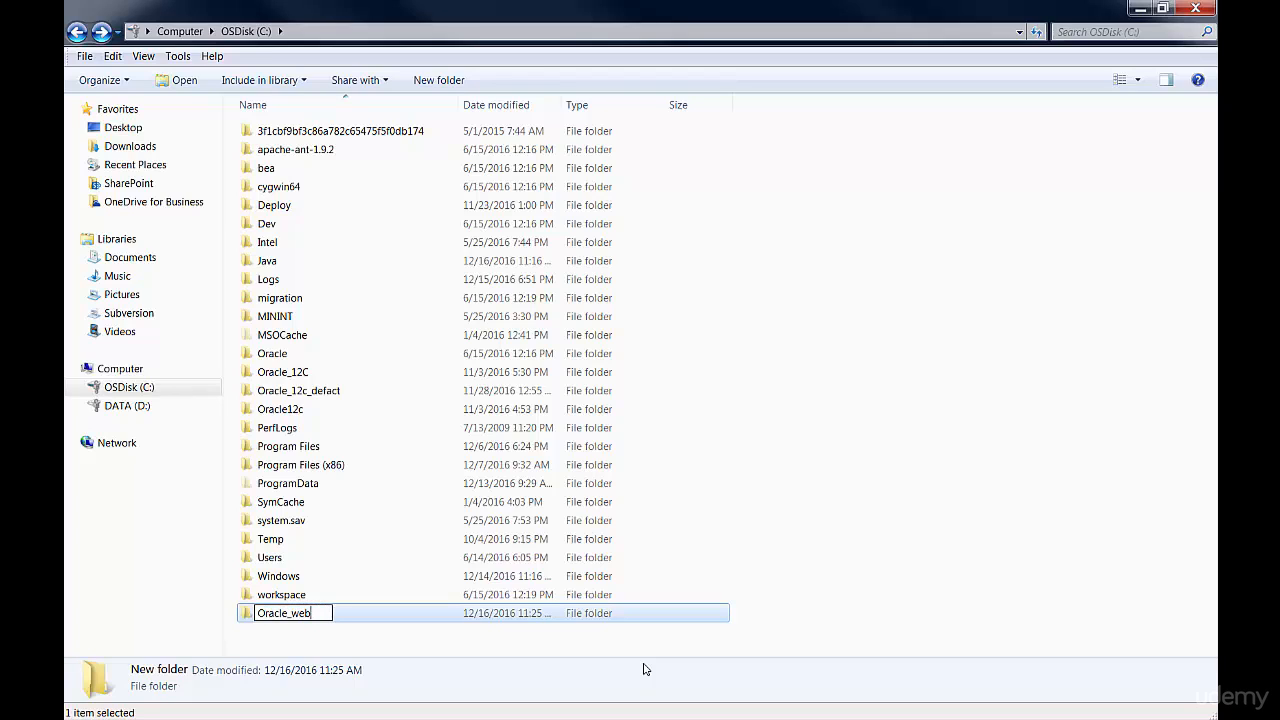
pyautogui.write('Logic_demo')
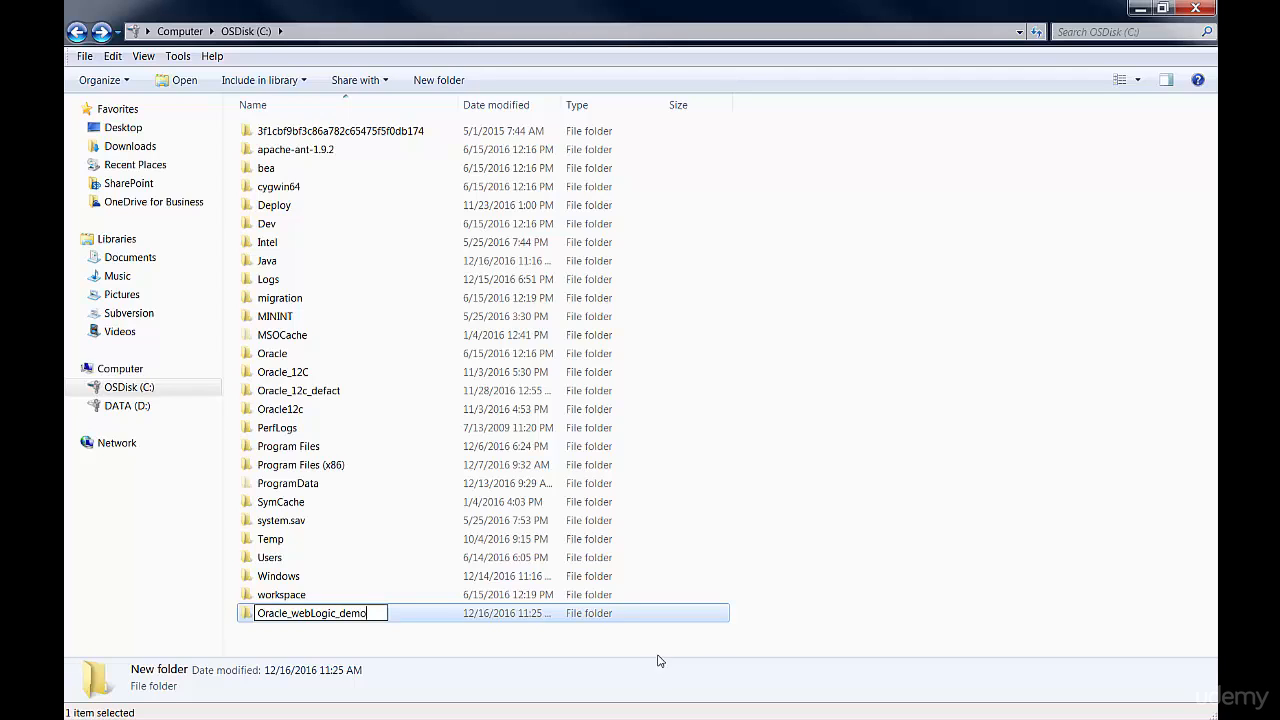
pyautogui.click(771, 600)
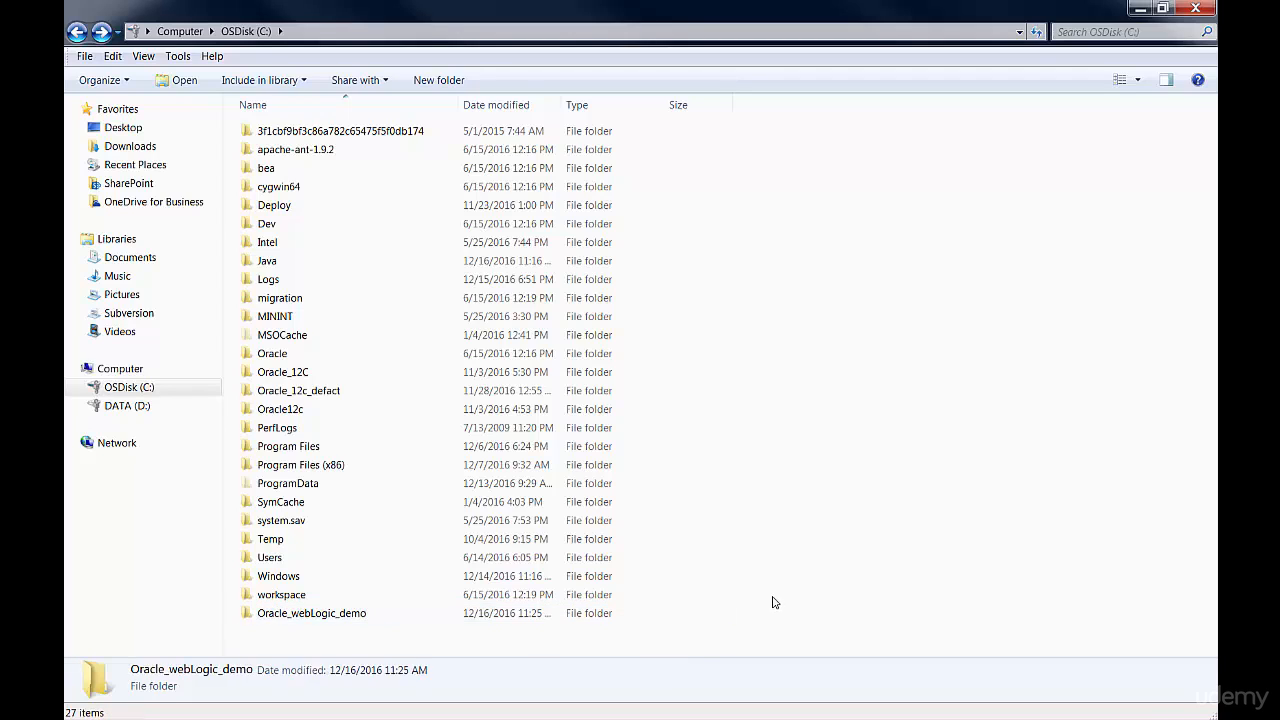
pyautogui.doubleClick(313, 610)
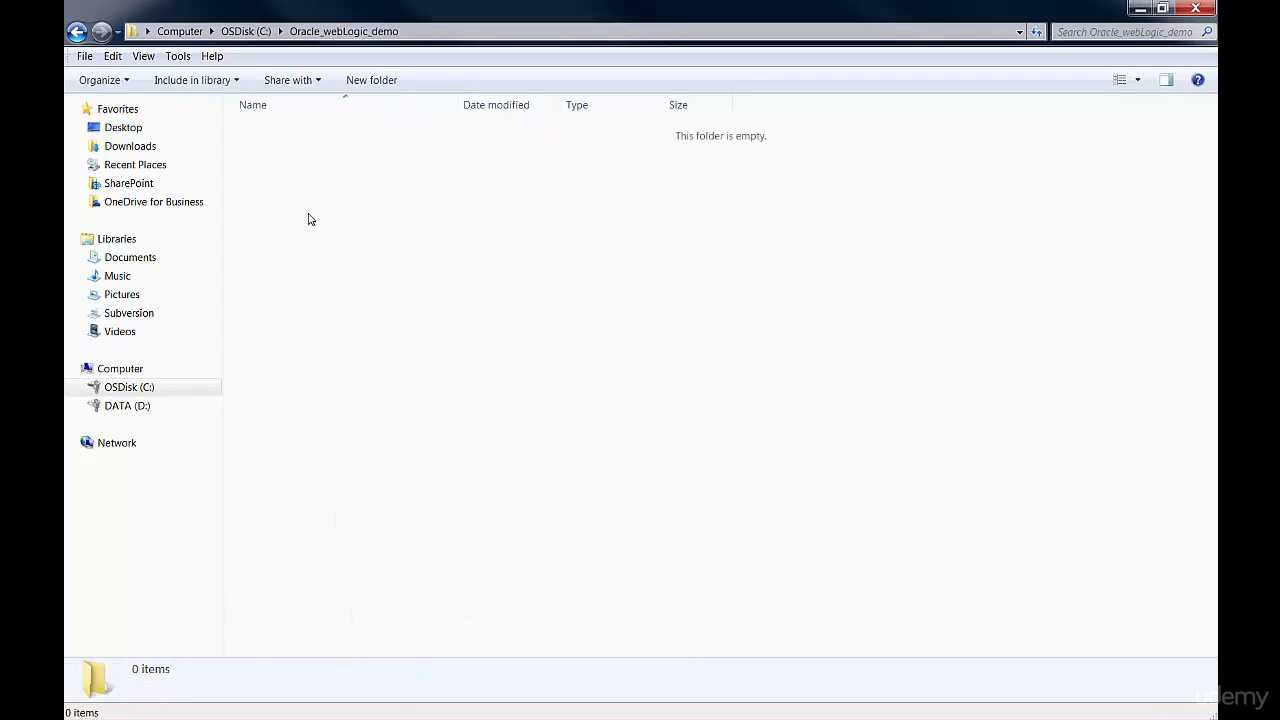
pyautogui.click(76, 32)
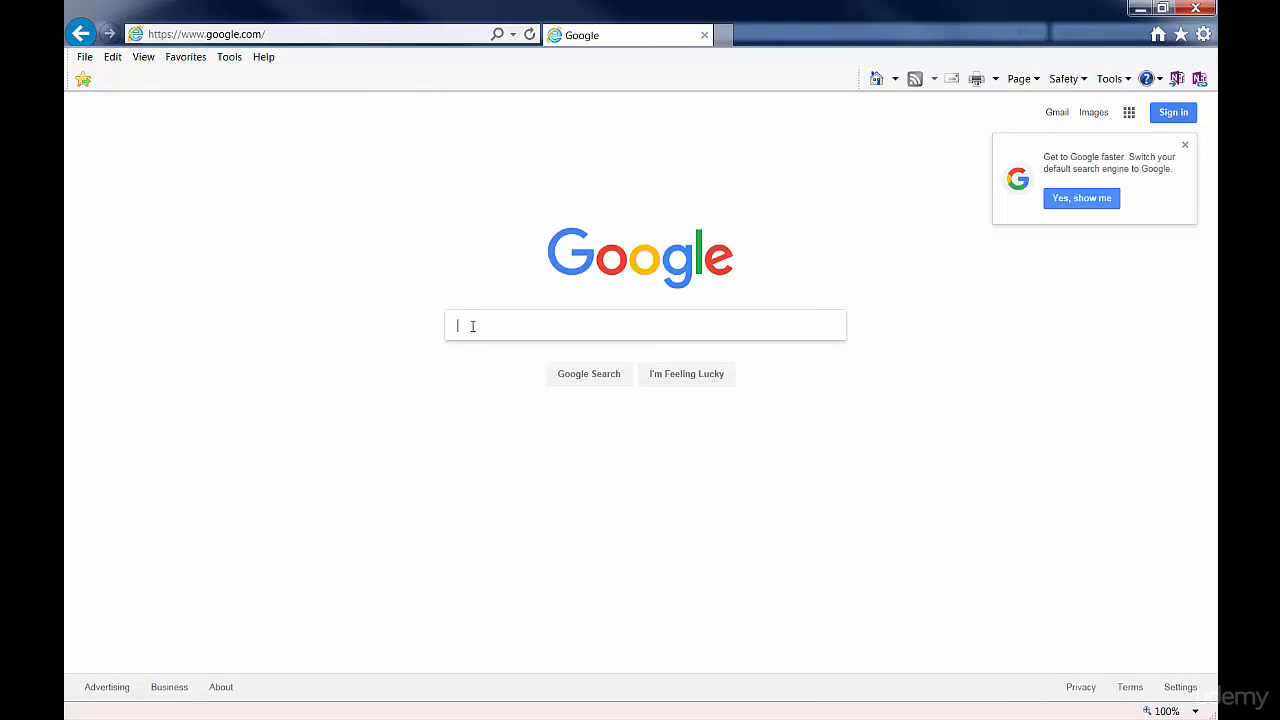
# Switch to Internet Explorer and search Google for weblogic 12.1.3.
pyautogui.write('weblogi')
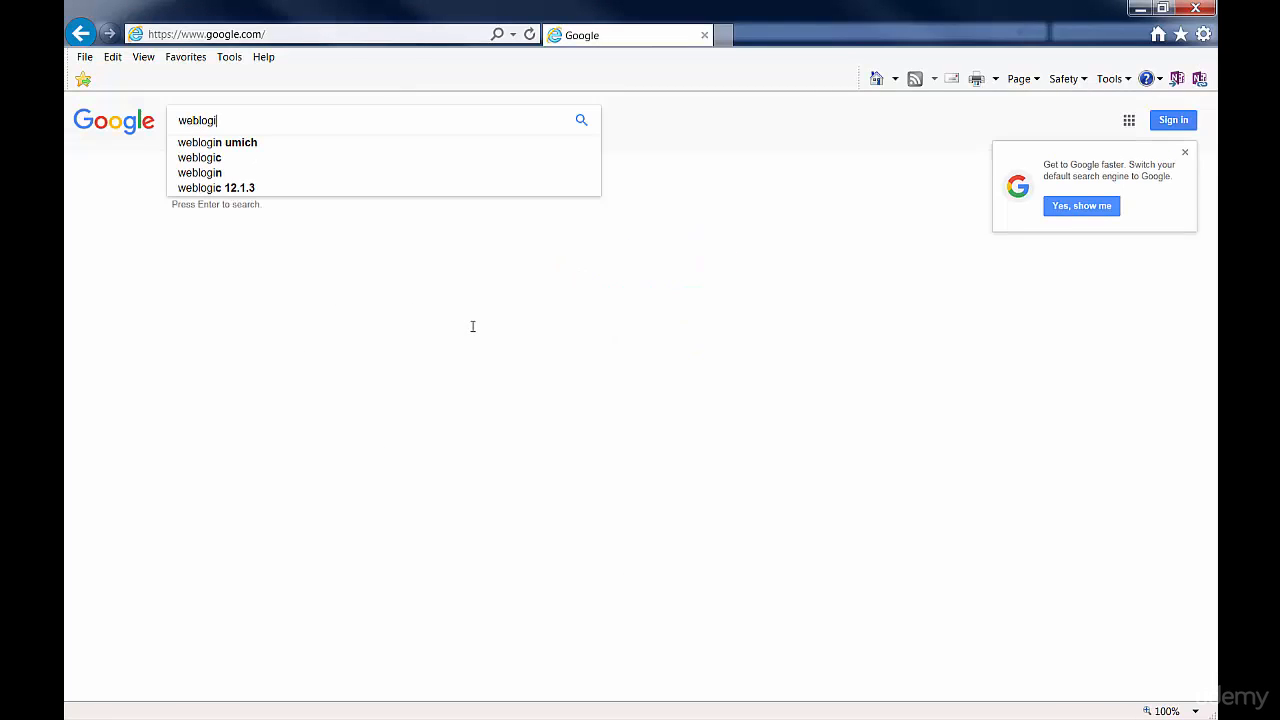
pyautogui.press('BackSpace')
pyautogui.press('BackSpace')
pyautogui.press('BackSpace')
pyautogui.press('BackSpace')
pyautogui.press('BackSpace')
pyautogui.write('we')
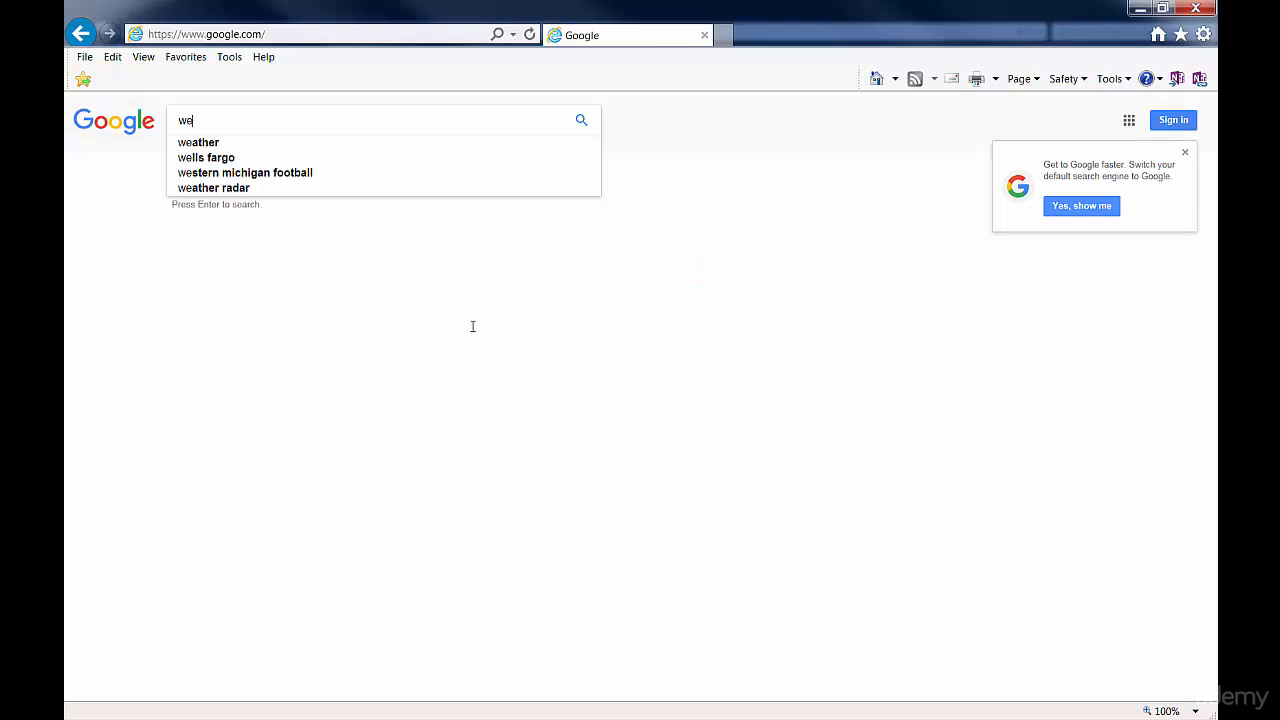
pyautogui.write('blogic 12.1.3')
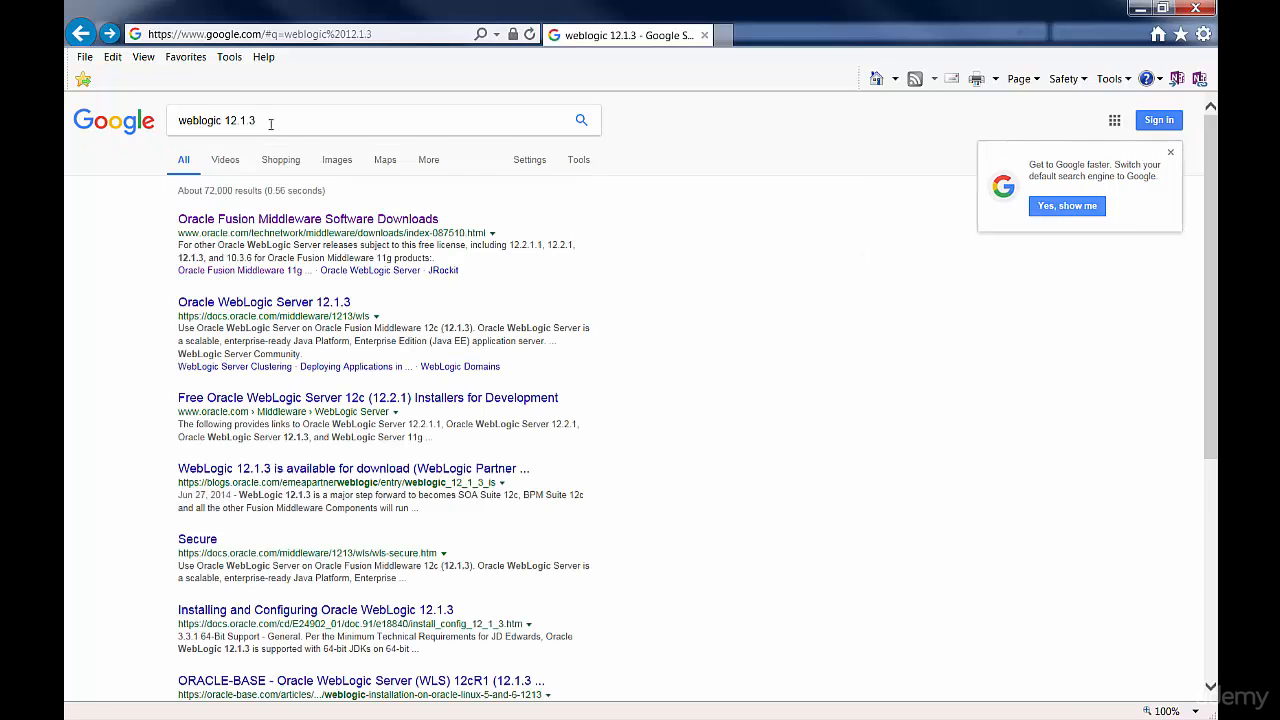
# Refine the Google search to weblogic 12.1.3 download for windows.
pyautogui.click(271, 121)
pyautogui.write('download')
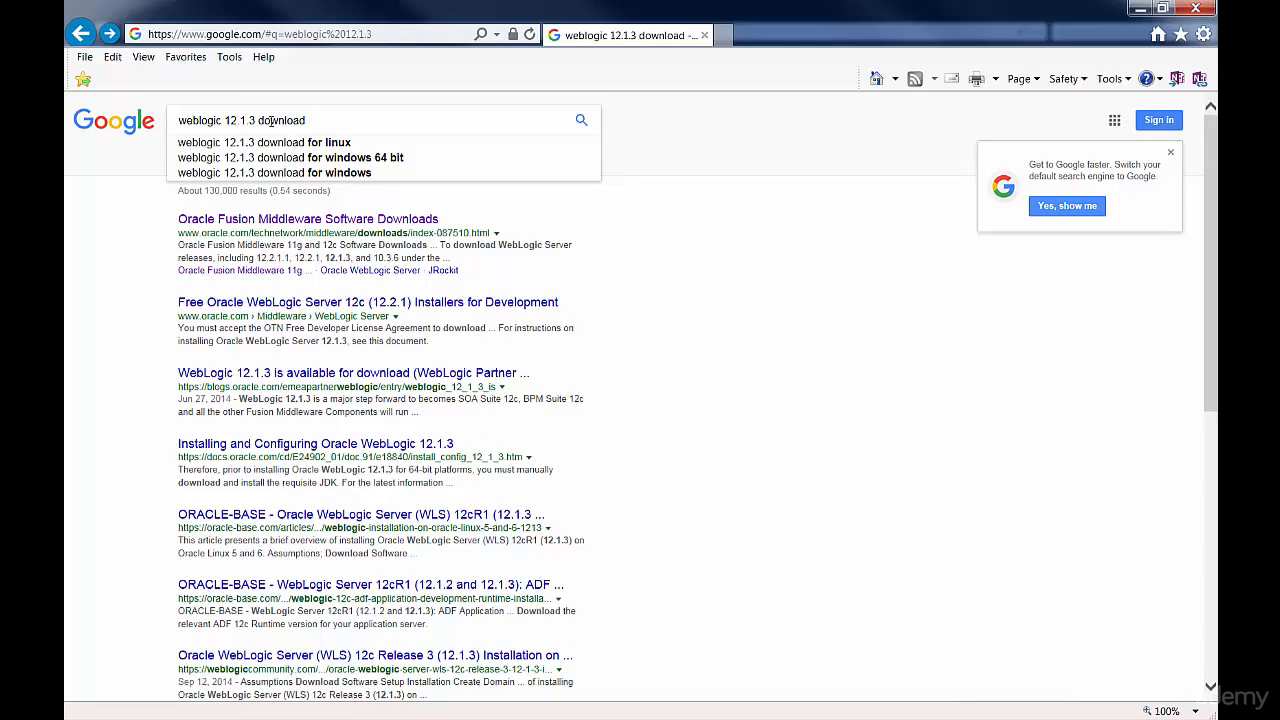
pyautogui.press('Down')
pyautogui.press('Down')
pyautogui.press('Down')
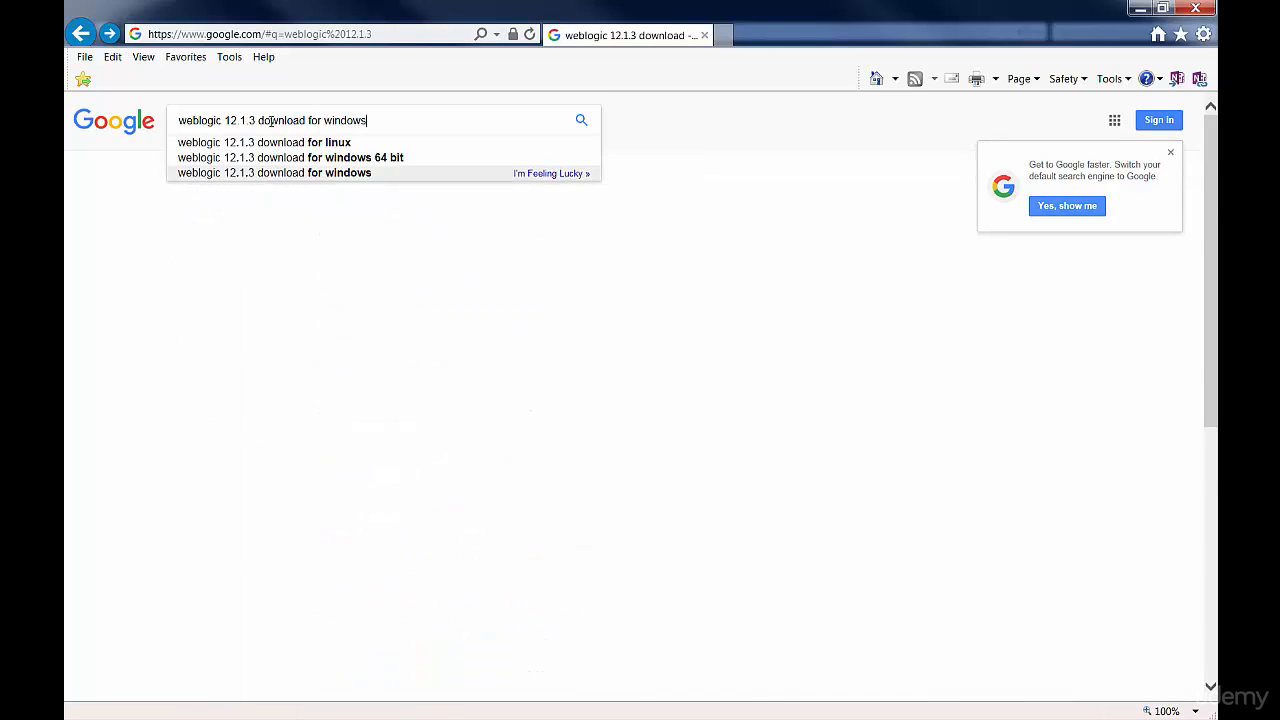
pyautogui.press('Return')
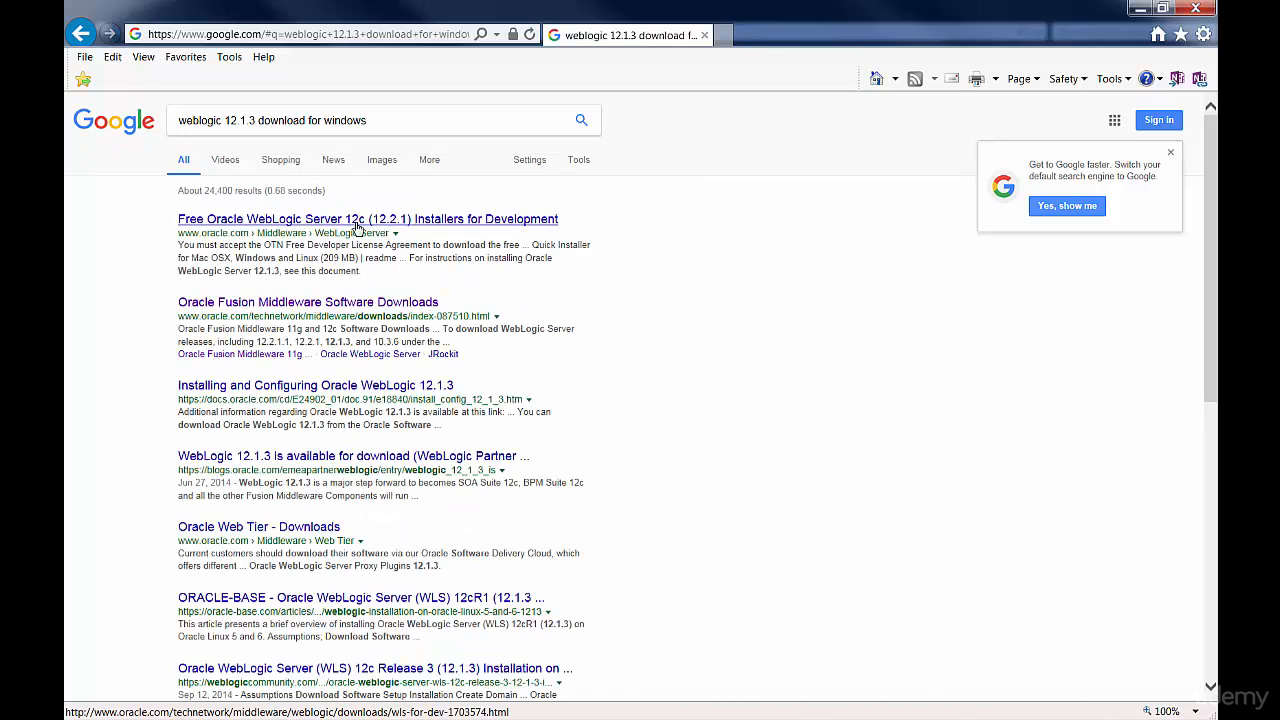
# On Oracle's free WebLogic Server 12c installers page, accept the license agreement and request the Generic installer for version 12.1.3.
pyautogui.click(357, 224)
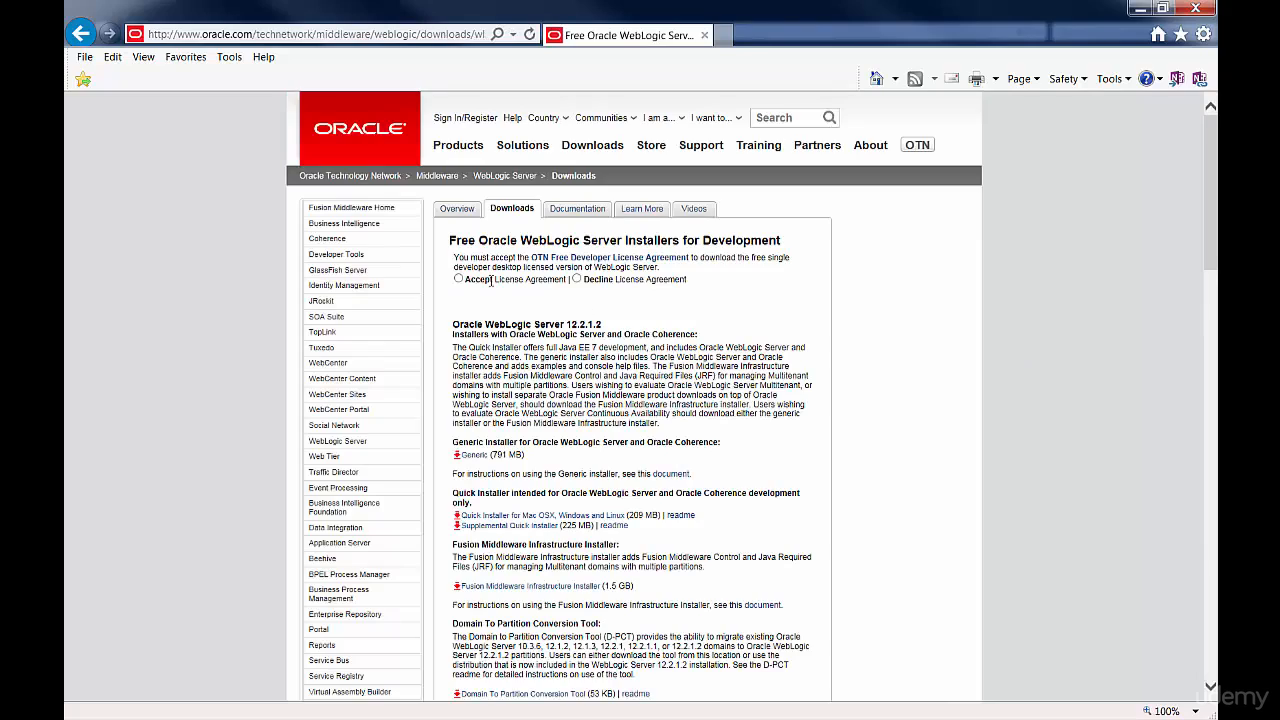
pyautogui.click(459, 280)
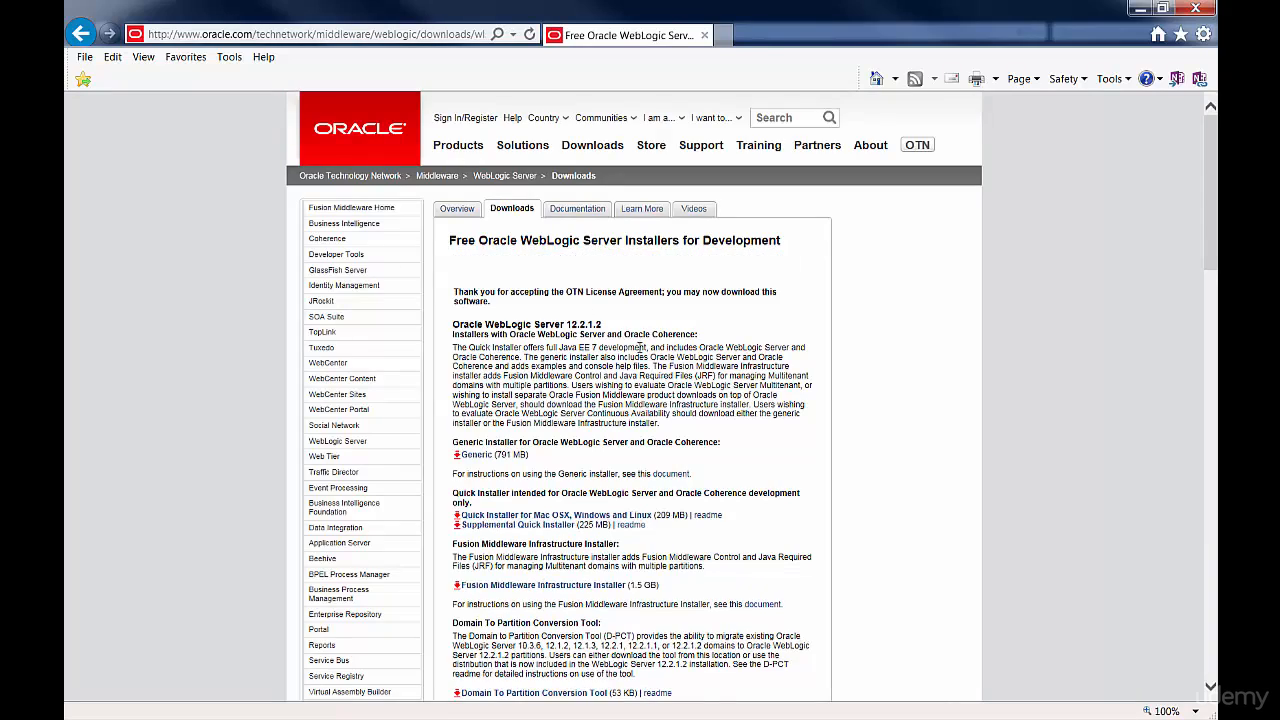
pyautogui.scroll(-8, 640, 350)
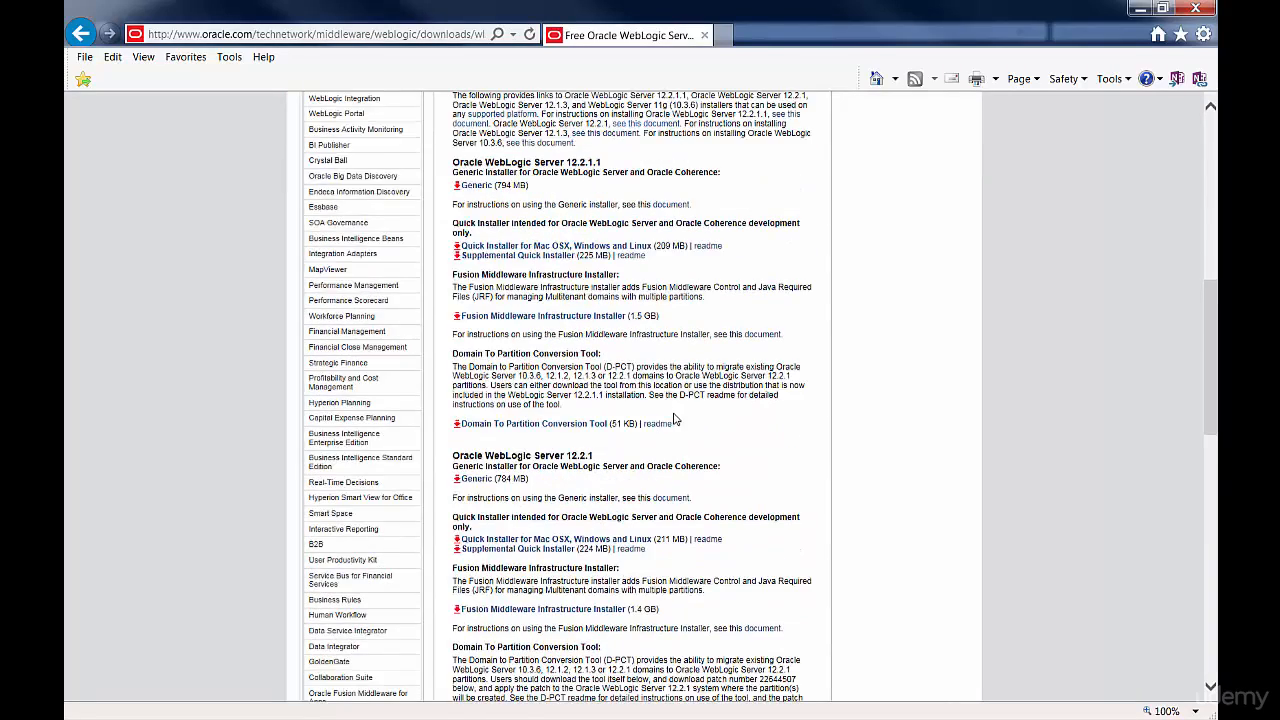
pyautogui.scroll(-5, 685, 412)
pyautogui.scroll(-1, 687, 408)
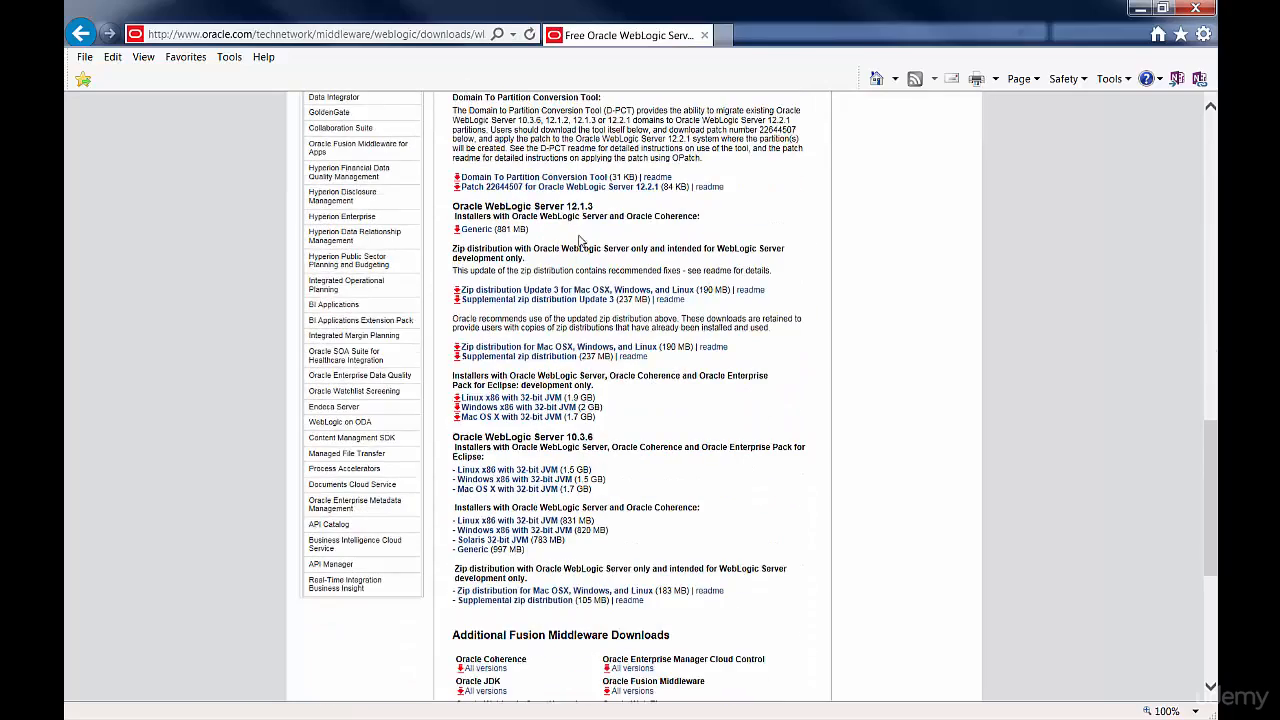
pyautogui.scroll(2, 478, 418)
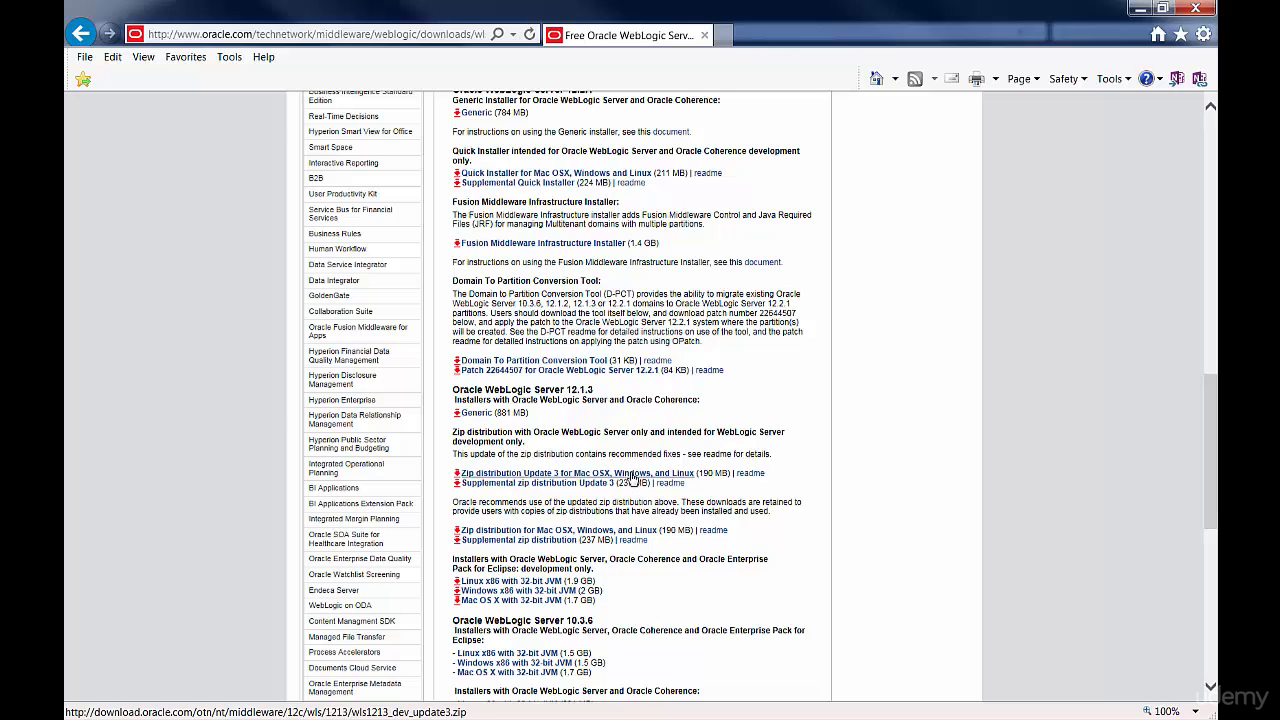
pyautogui.click(477, 418)
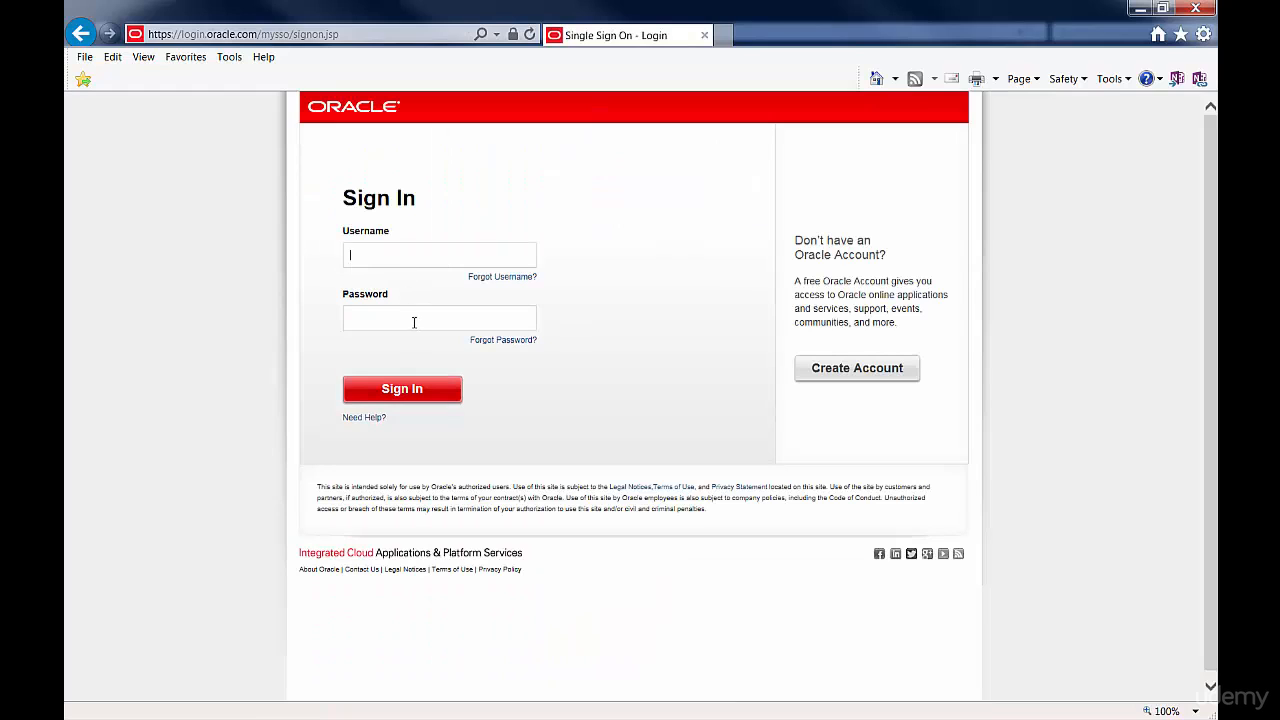
# Look over the form for creating an Oracle account and return to the sign-in page.
pyautogui.click(875, 372)
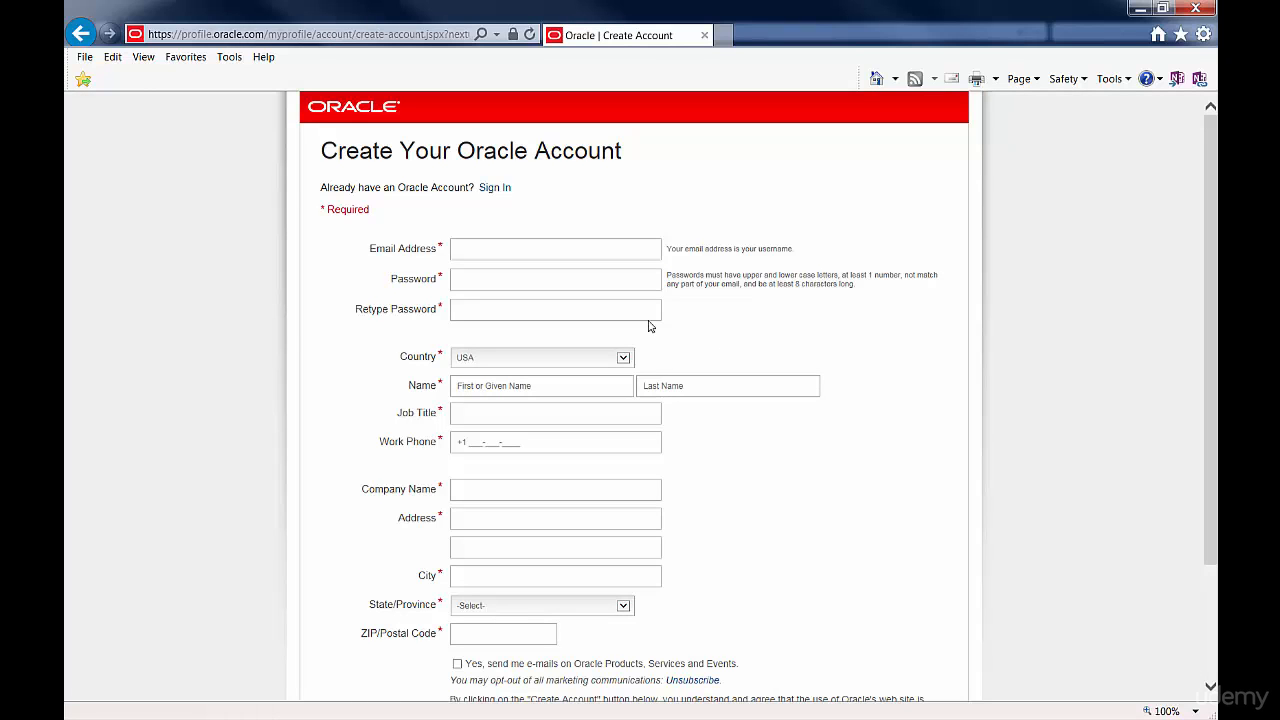
pyautogui.scroll(-3, 631, 322)
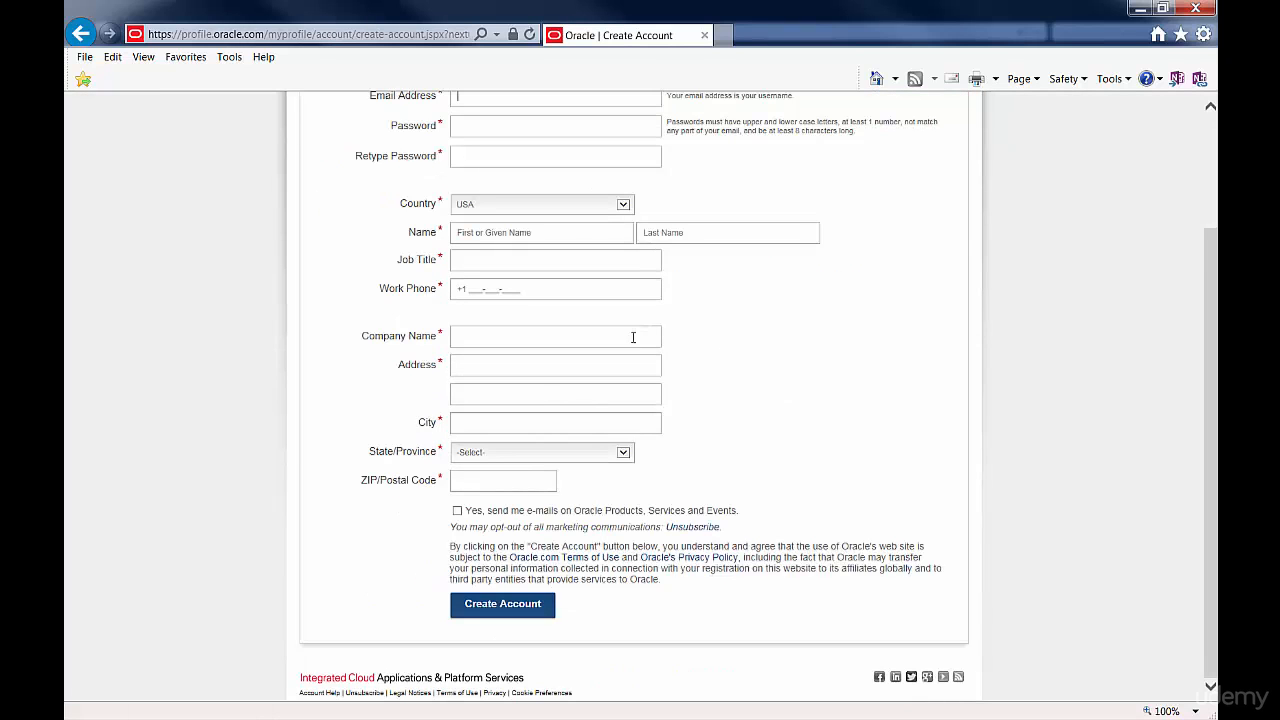
pyautogui.click(520, 606)
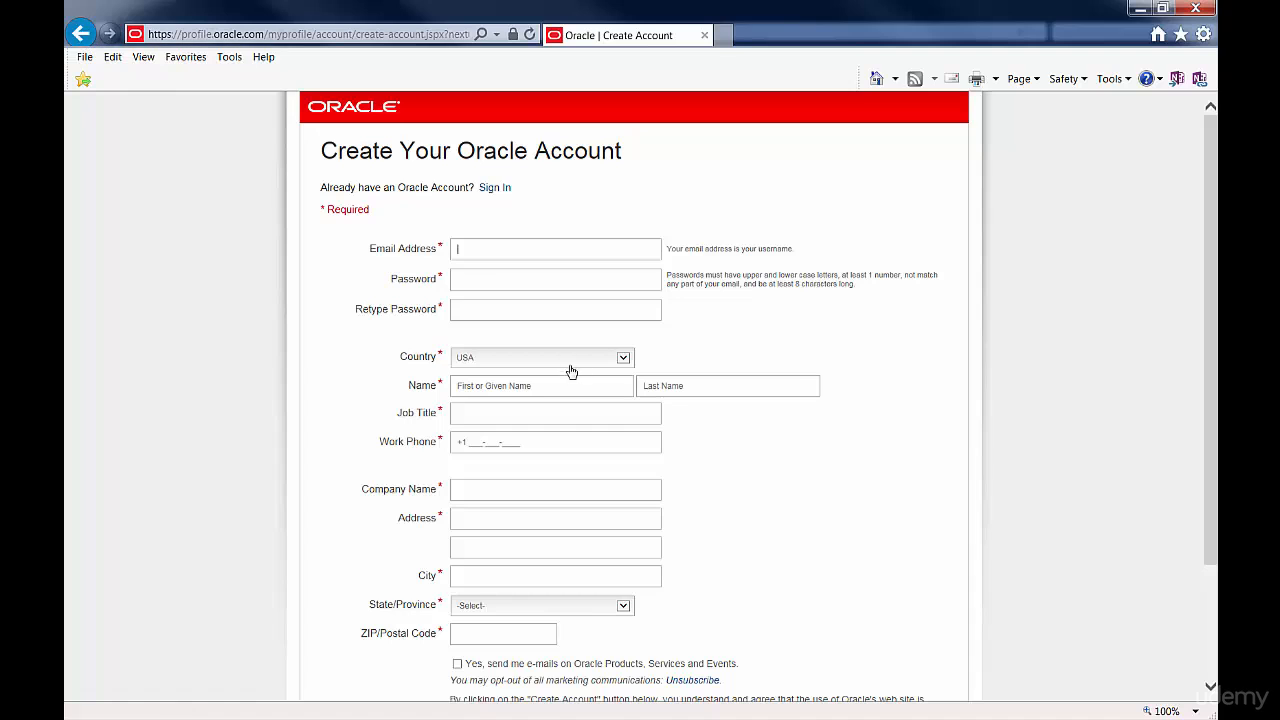
pyautogui.scroll(-3, 571, 366)
pyautogui.scroll(3, 571, 380)
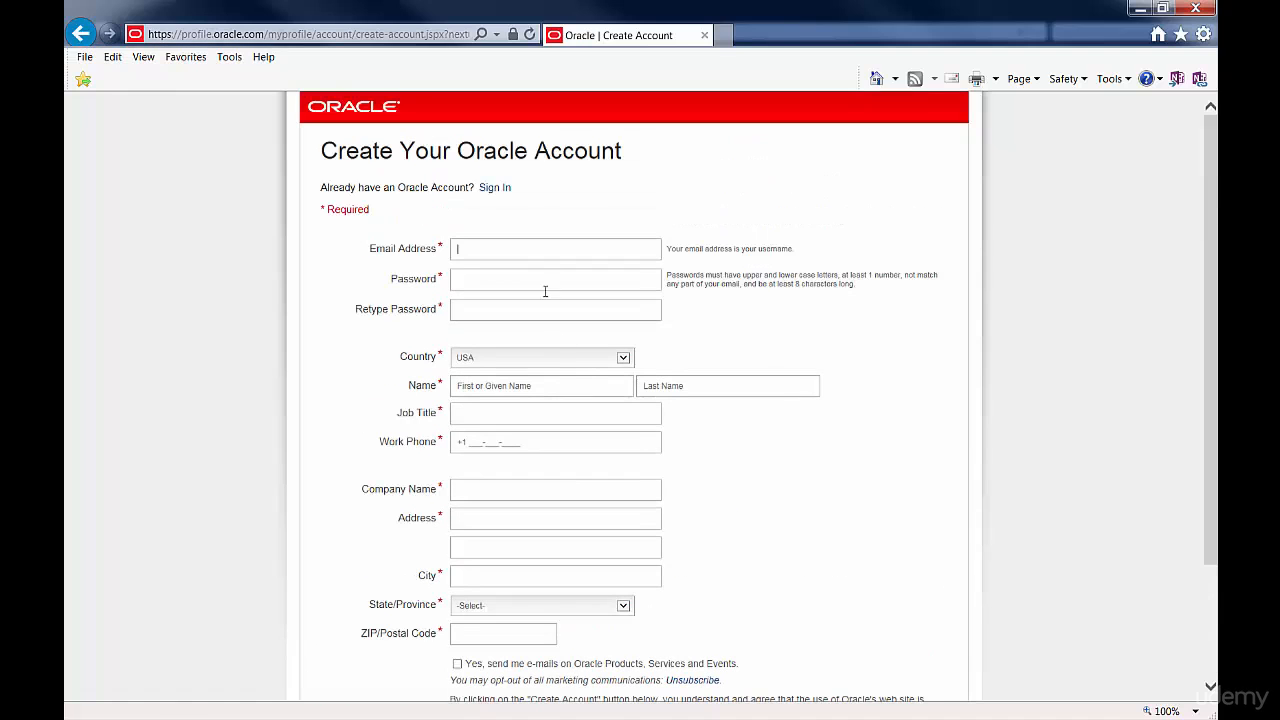
pyautogui.click(81, 33)
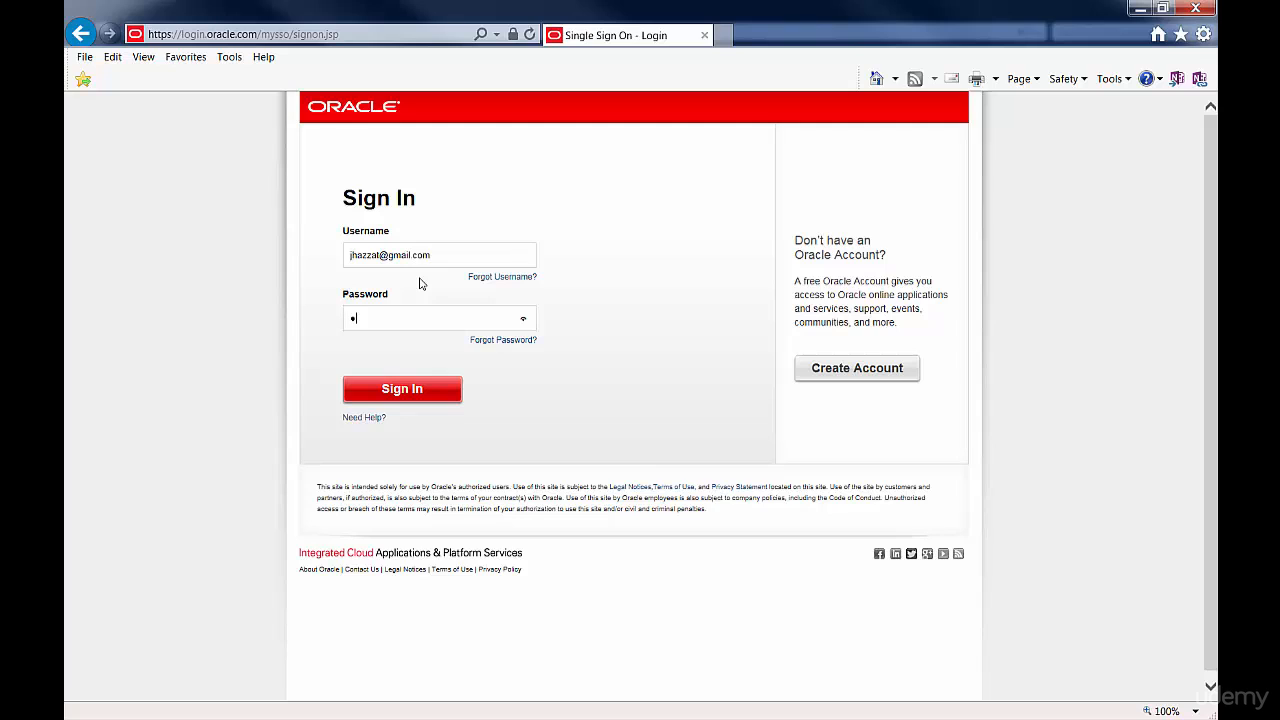
# Submit the Oracle sign-in with the filled-in credentials and choose to save fmw_12.1.3.0.0_wls.jar to a custom location.
pyautogui.click(407, 388)
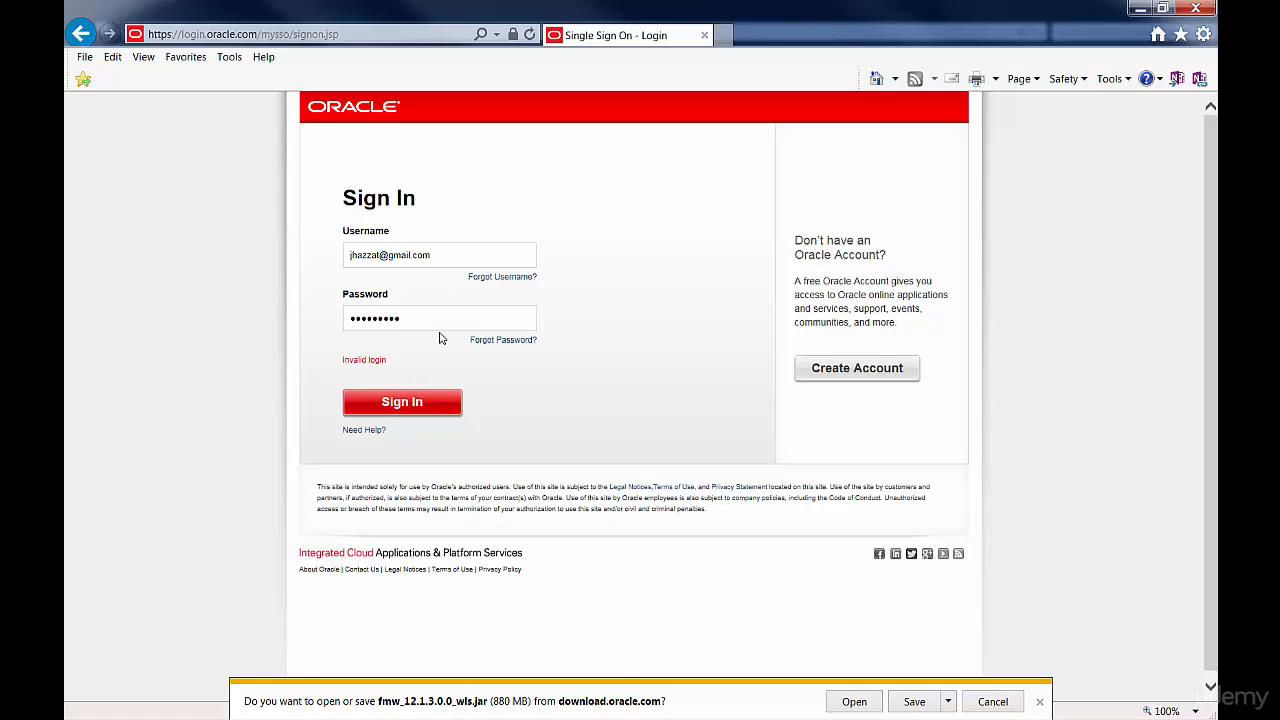
pyautogui.click(947, 701)
pyautogui.click(1001, 686)
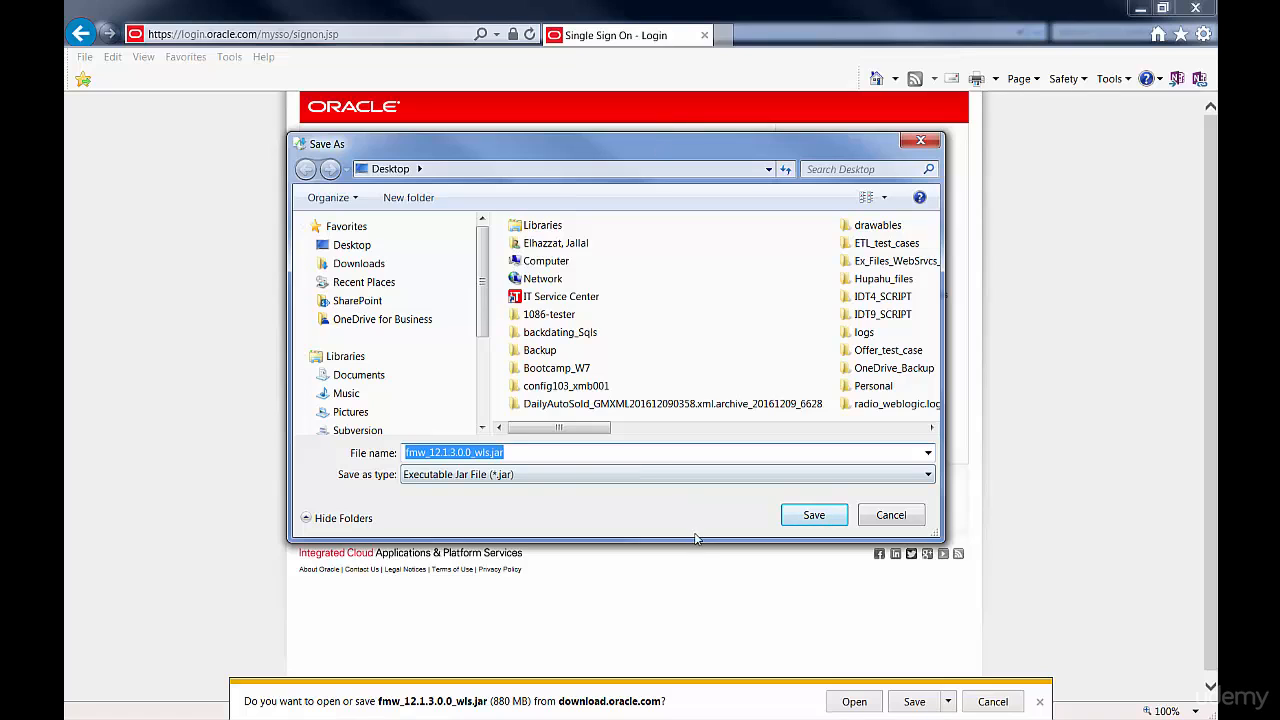
# Save fmw_12.1.3.0.0_wls.jar into the Oracle_webLogic_demo folder on the C: drive.
pyautogui.moveTo(696, 540); pyautogui.dragTo(697, 640)
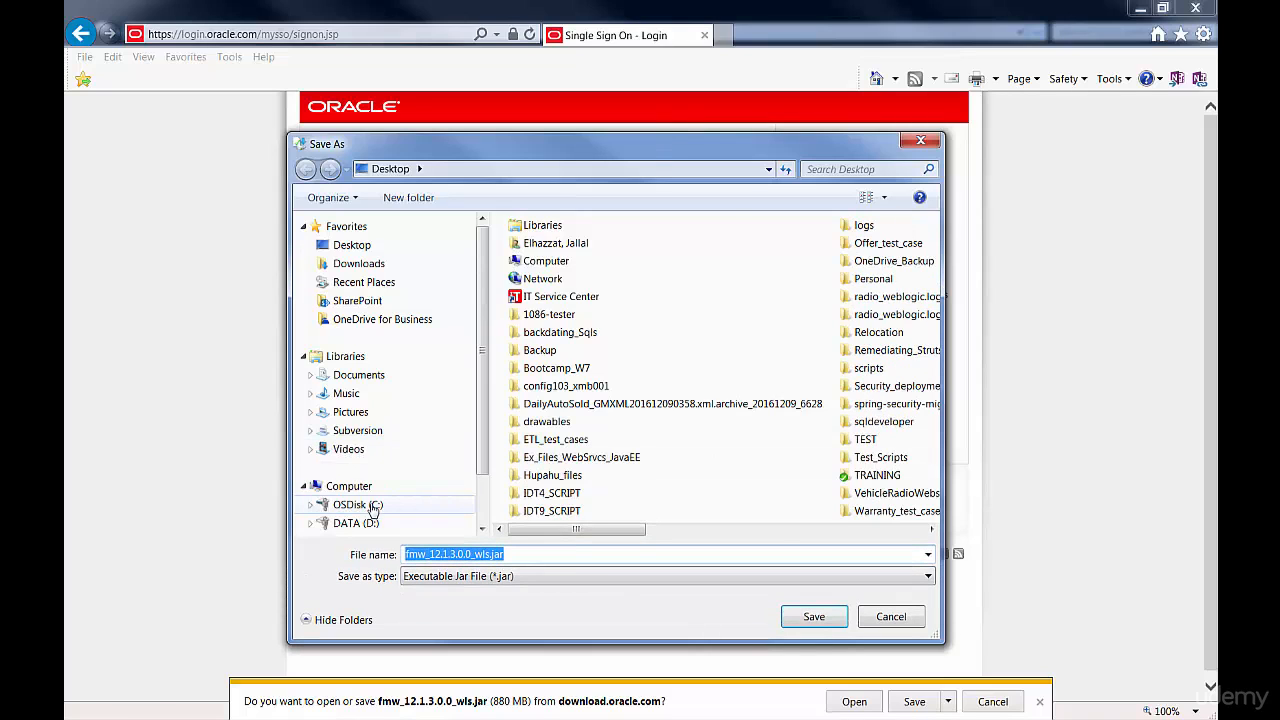
pyautogui.click(350, 504)
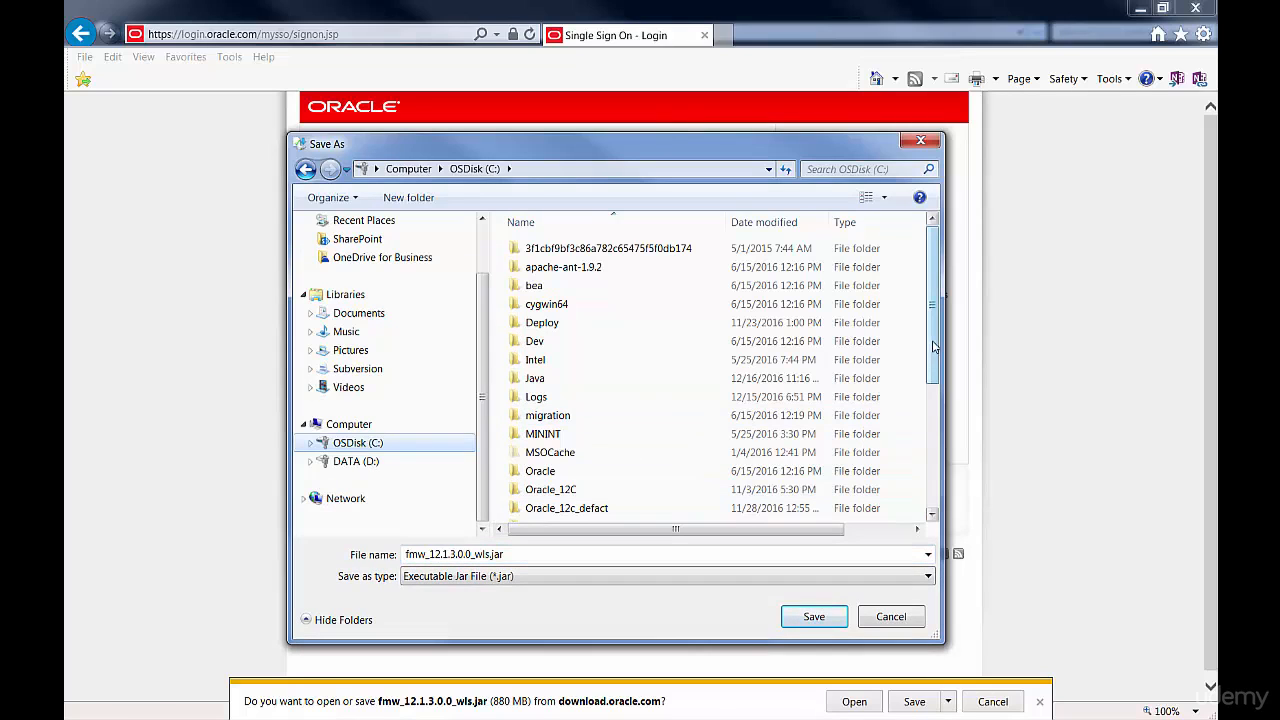
pyautogui.moveTo(936, 362); pyautogui.dragTo(935, 488)
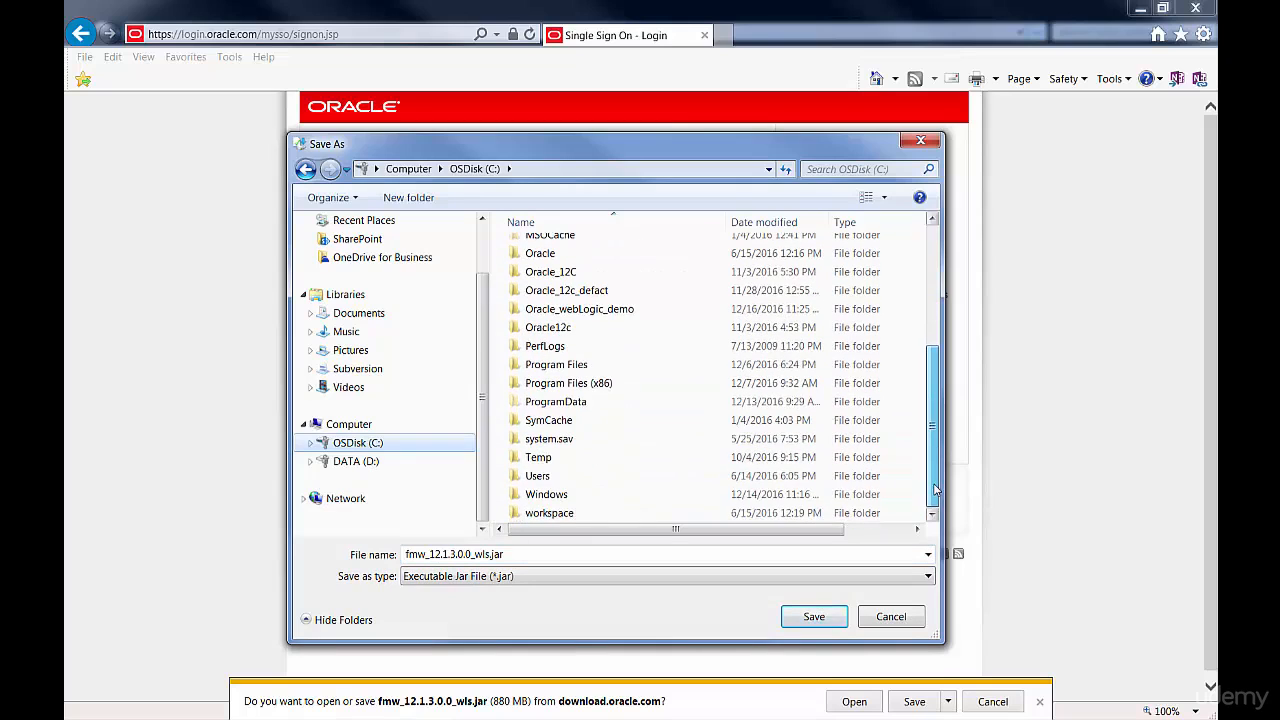
pyautogui.click(557, 313)
pyautogui.doubleClick(557, 318)
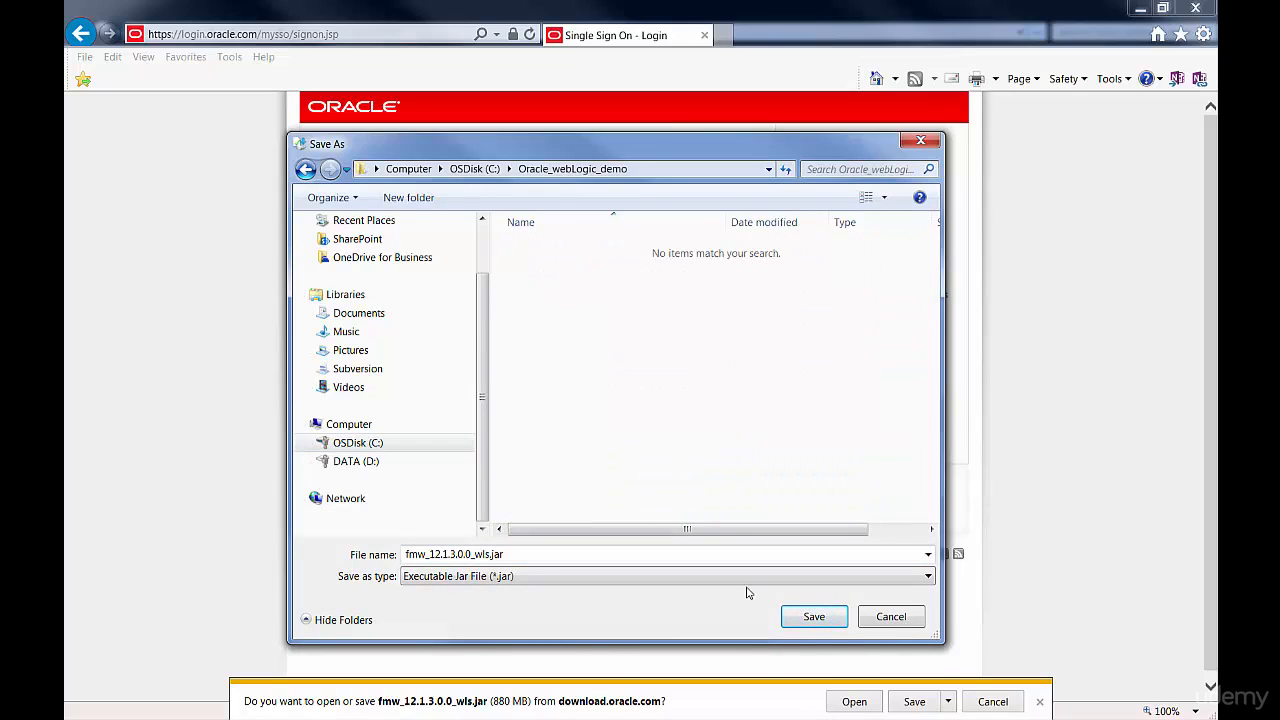
pyautogui.click(810, 616)
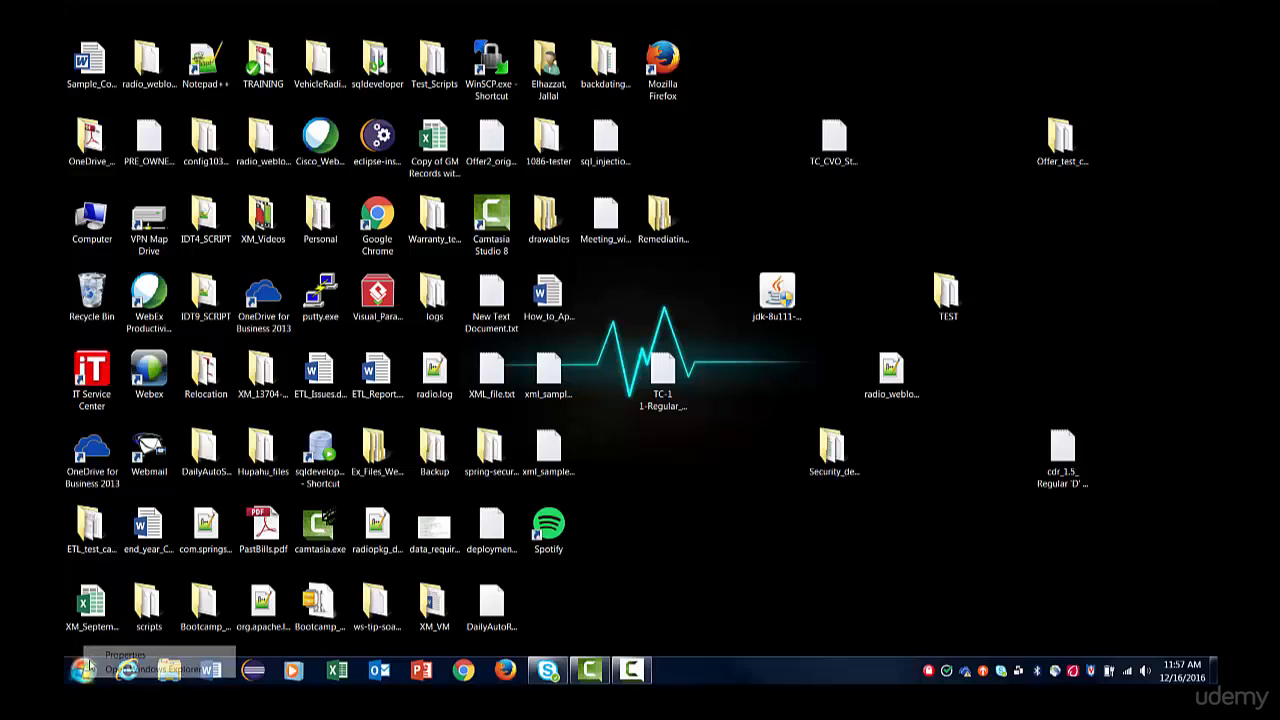
# Search the Windows programs for cmd and run cmd.exe as administrator.
pyautogui.rightClick(80, 670)
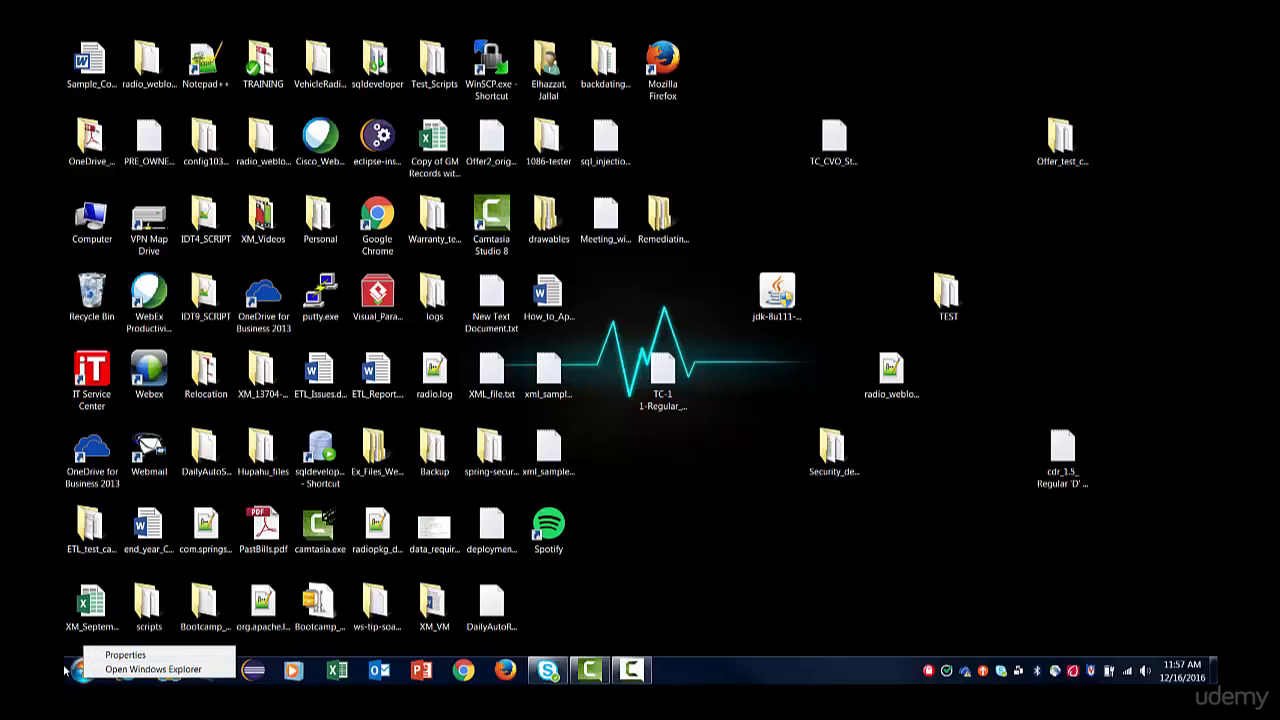
pyautogui.click(78, 671)
pyautogui.click(83, 670)
pyautogui.click(83, 670)
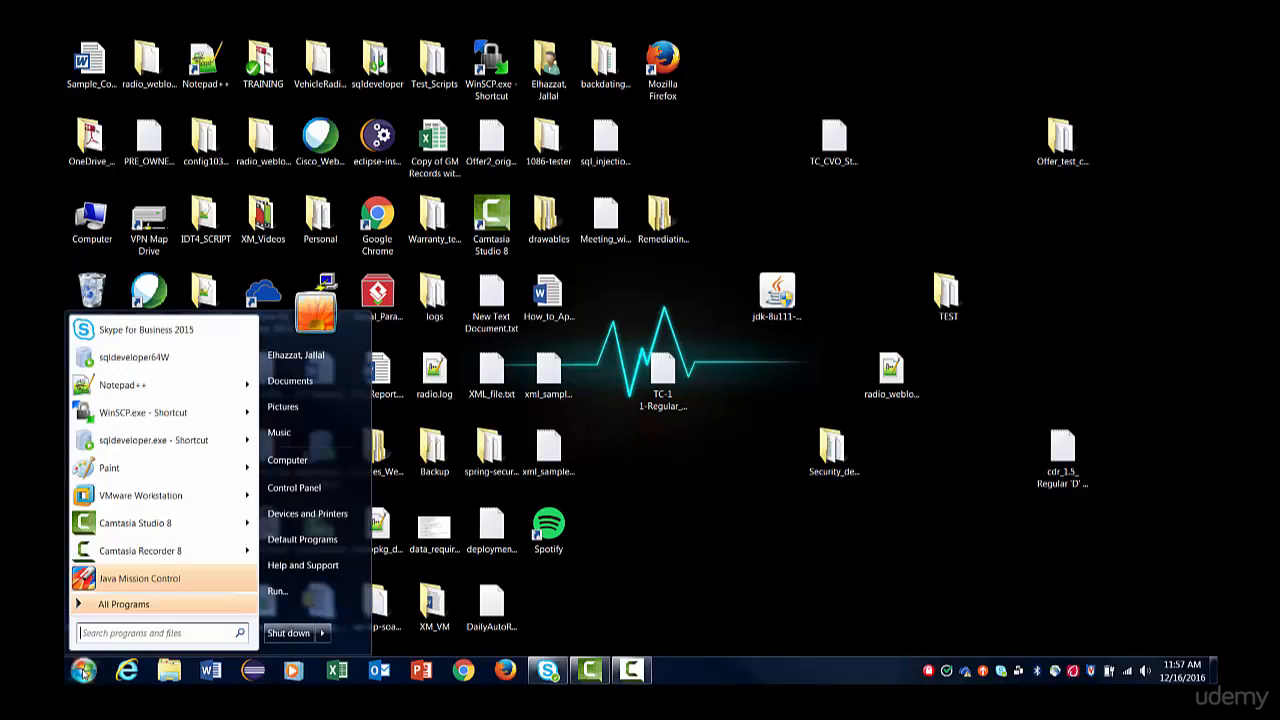
pyautogui.click(114, 635)
pyautogui.write('cmd')
pyautogui.rightClick(112, 354)
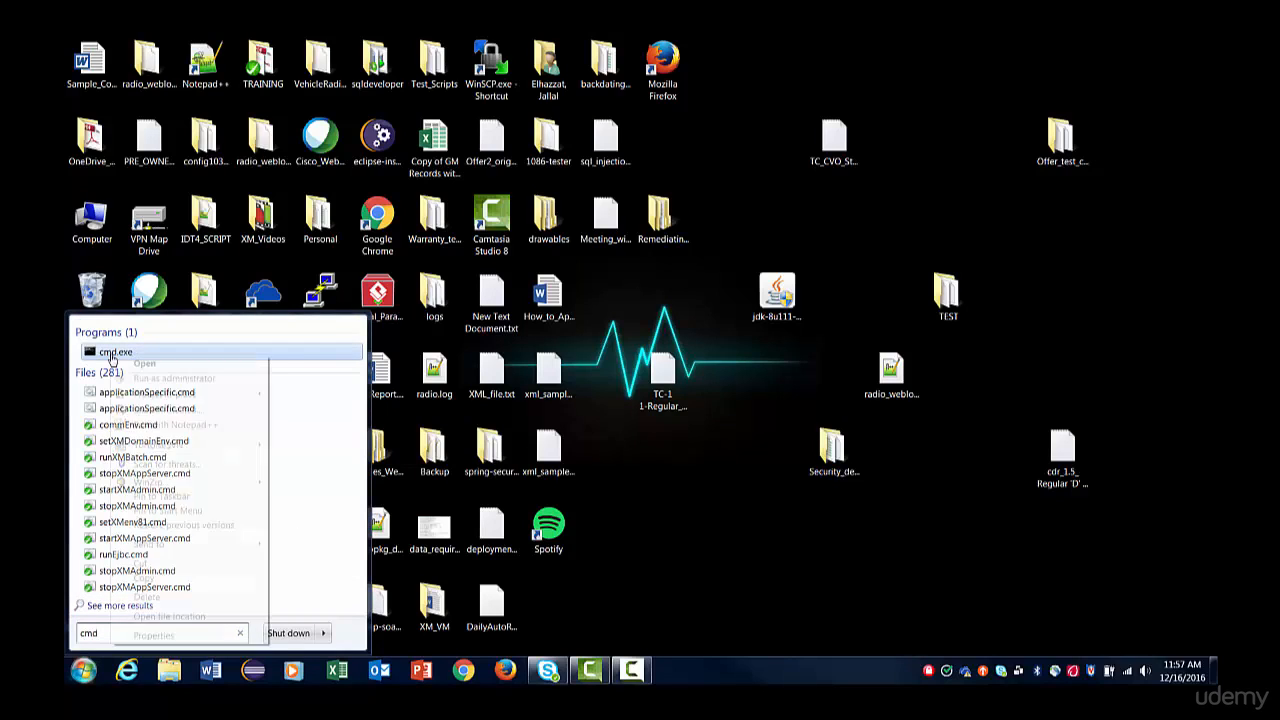
pyautogui.click(185, 379)
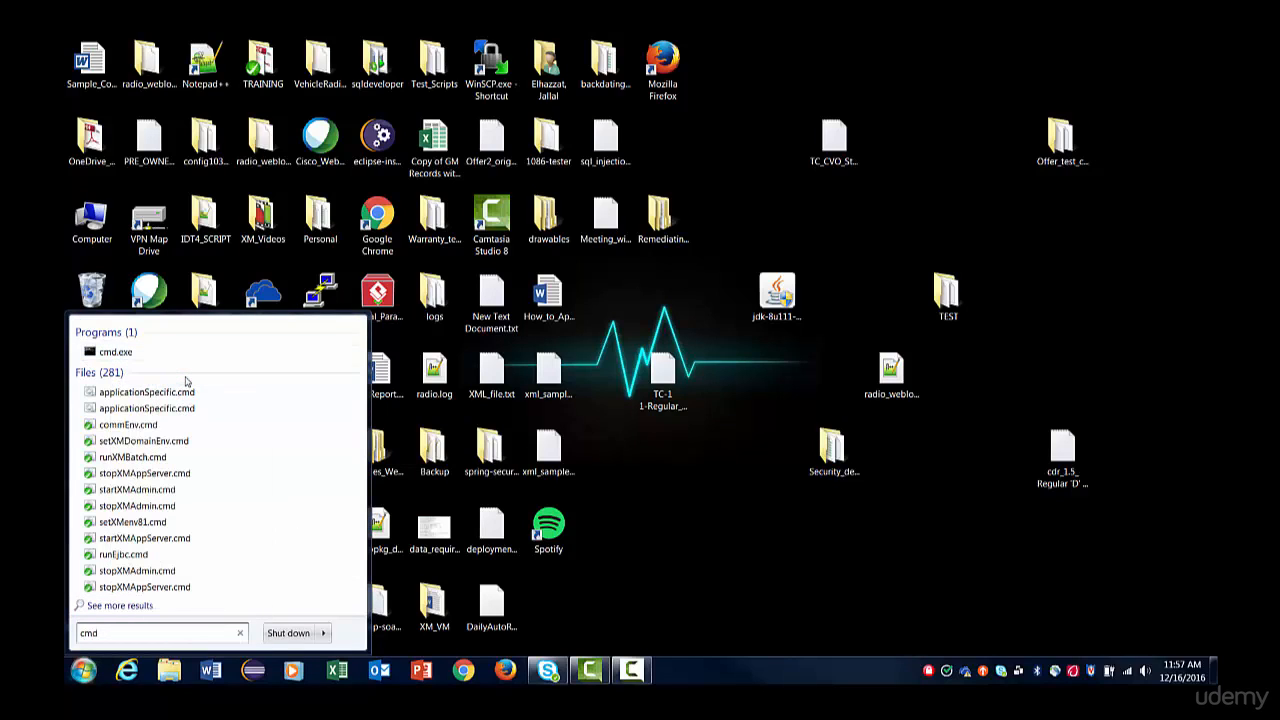
# Open the Oracle_webLogic_demo folder on the C: drive in Windows Explorer and copy its full path.
pyautogui.click(169, 671)
pyautogui.click(136, 391)
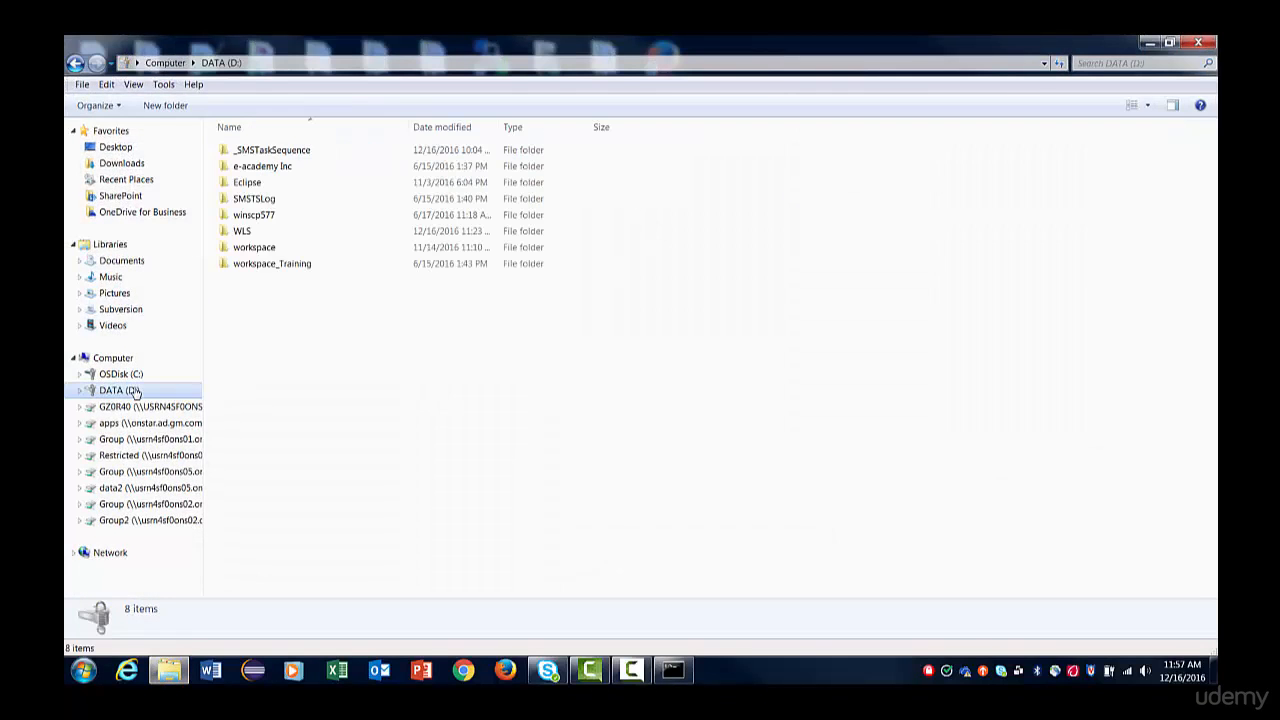
pyautogui.click(131, 374)
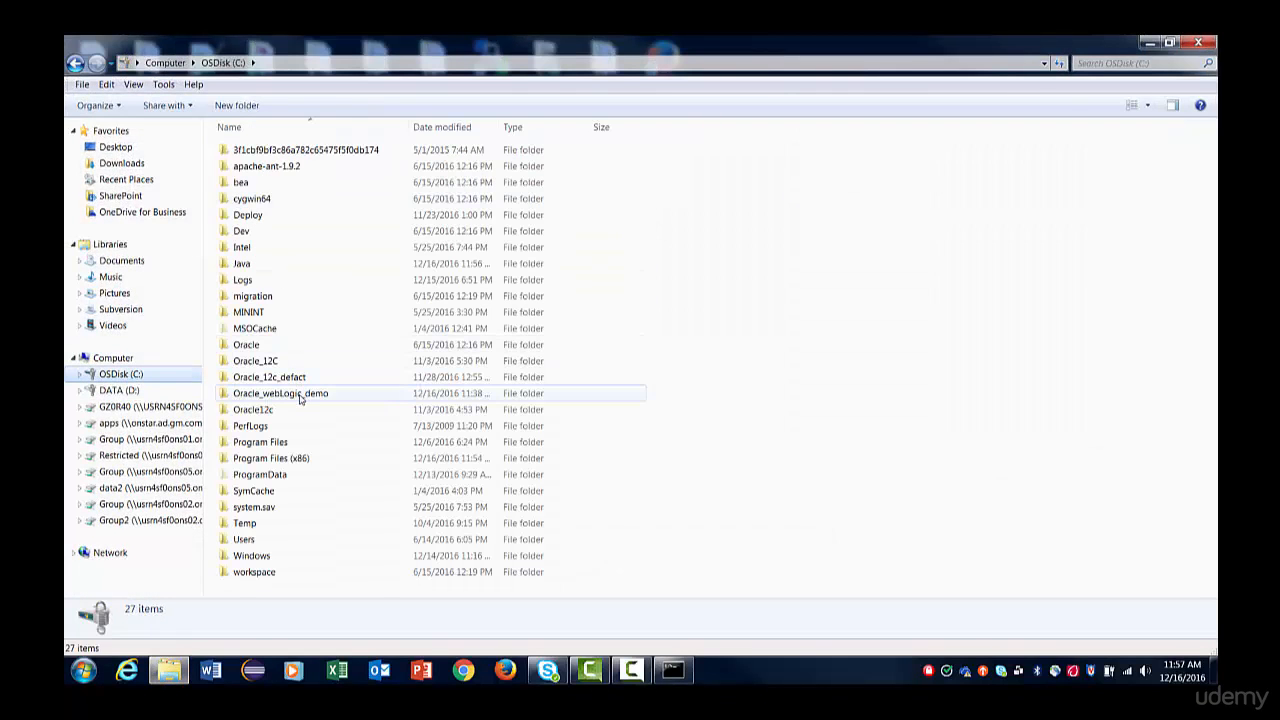
pyautogui.doubleClick(299, 397)
pyautogui.click(379, 62)
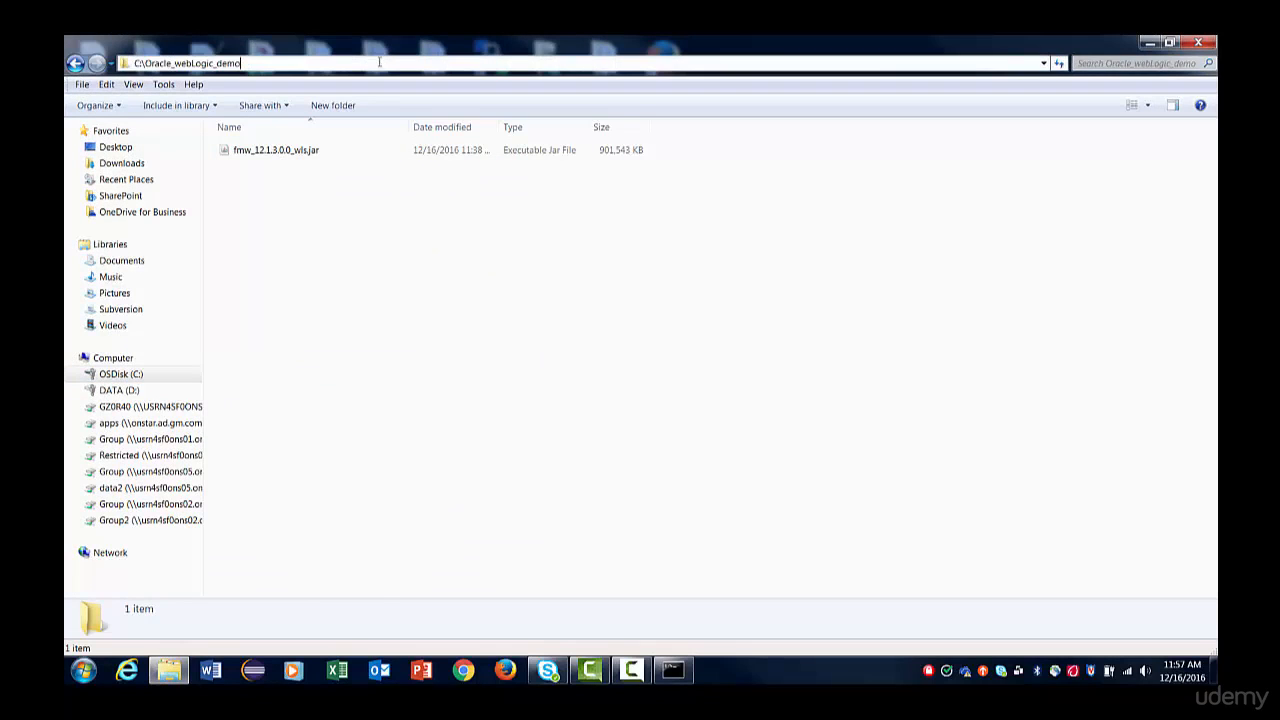
pyautogui.hotkey('ctrl', 'a')
pyautogui.hotkey('ctrl', 'c')
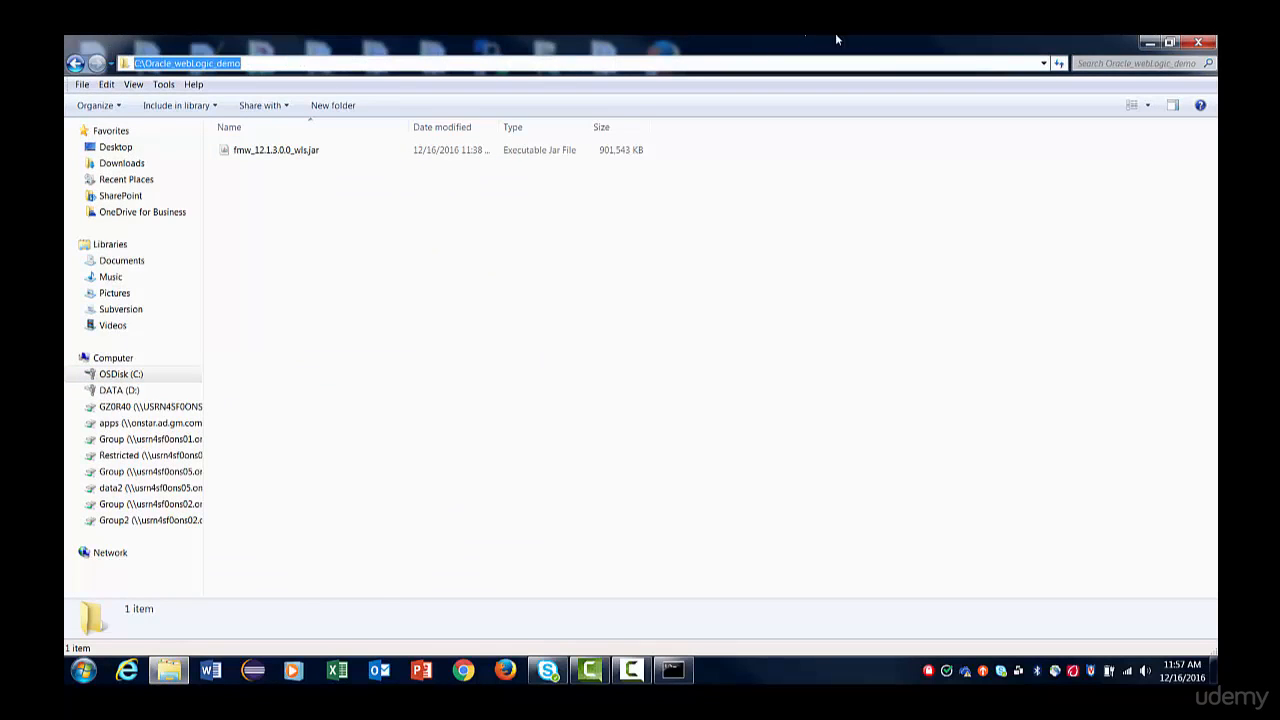
# Arrange the two windows side by side and change the command prompt's directory to C:\Oracle_webLogic_demo with cd.
pyautogui.moveTo(927, 50); pyautogui.dragTo(810, 98)
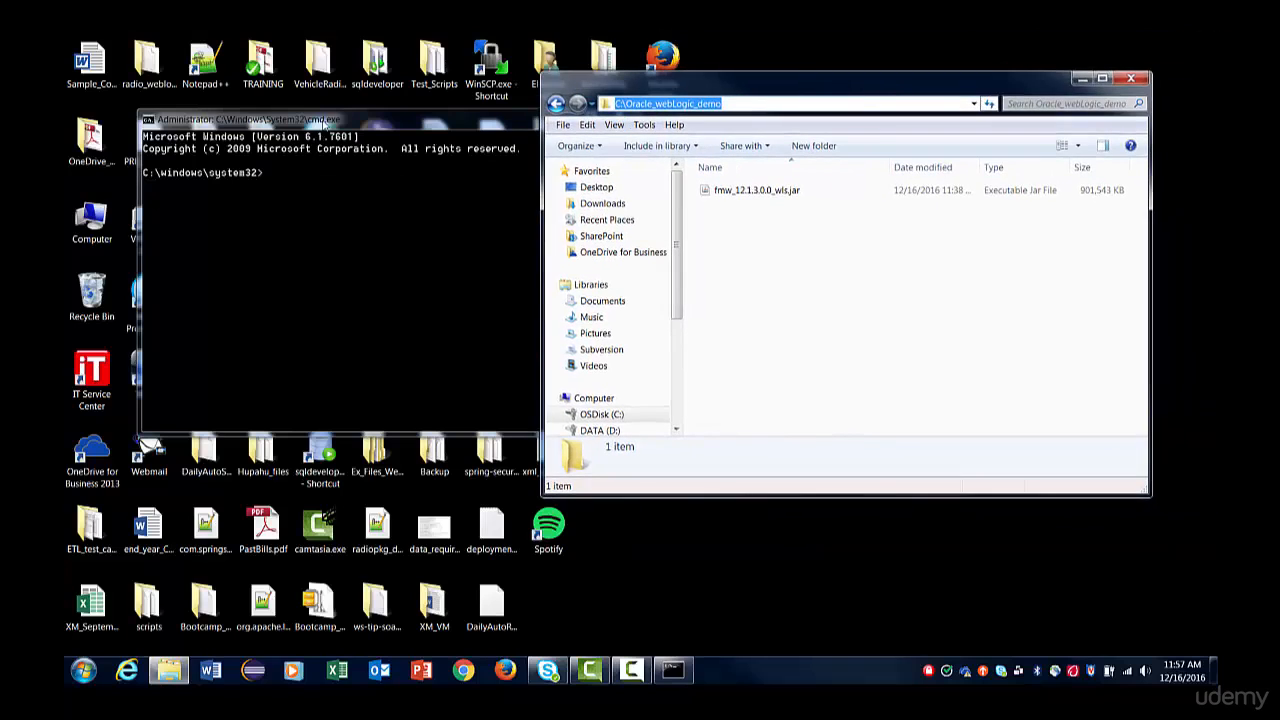
pyautogui.moveTo(379, 138); pyautogui.dragTo(600, 305)
pyautogui.click(487, 347)
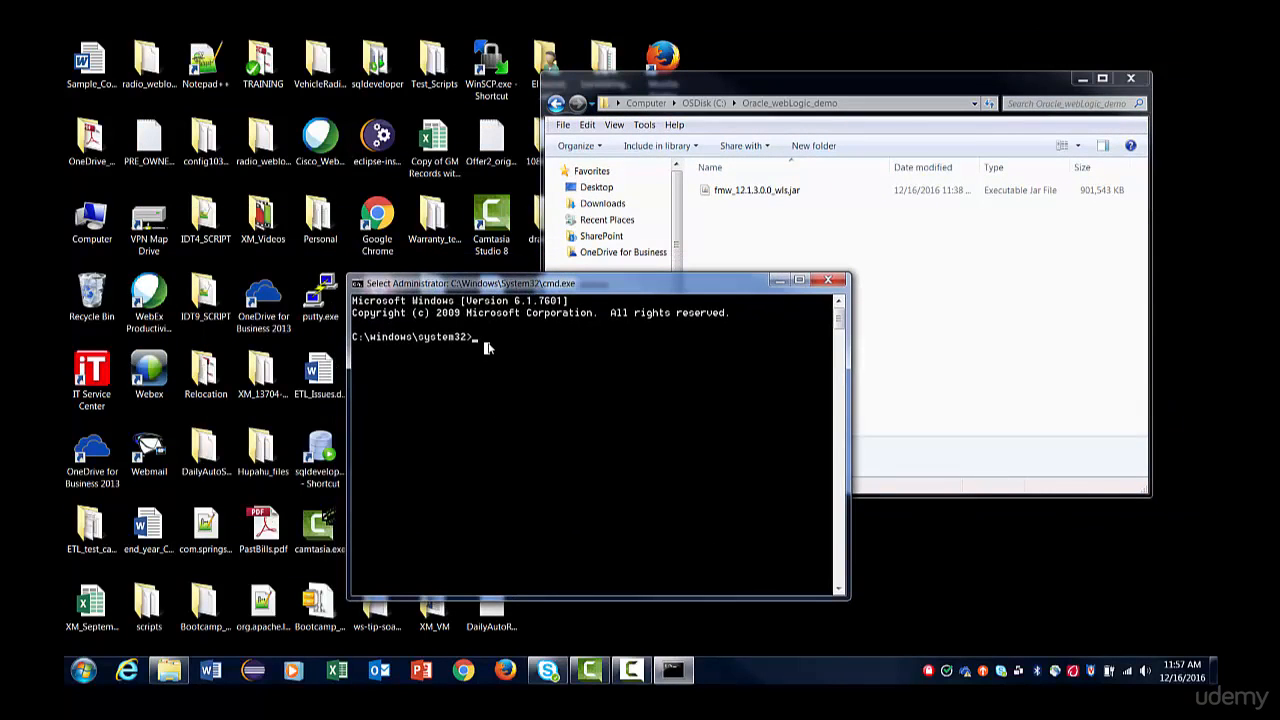
pyautogui.write('cd')
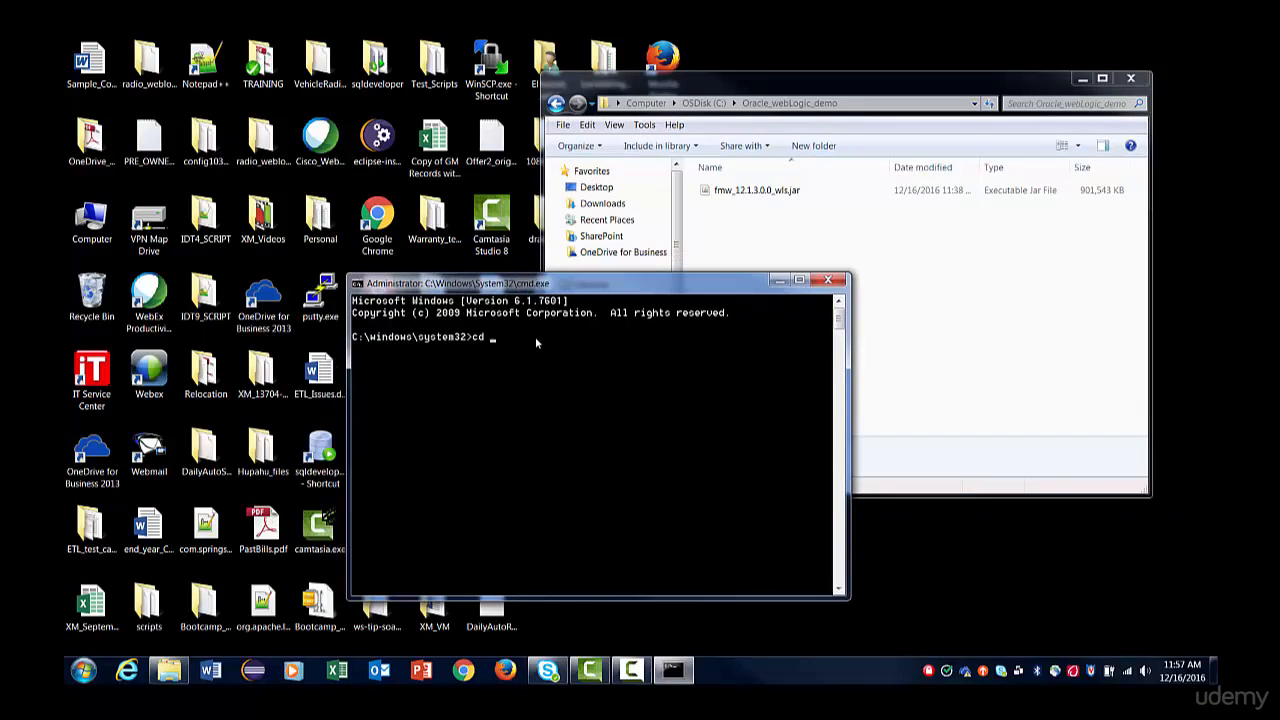
pyautogui.rightClick(584, 409)
pyautogui.press('Return')
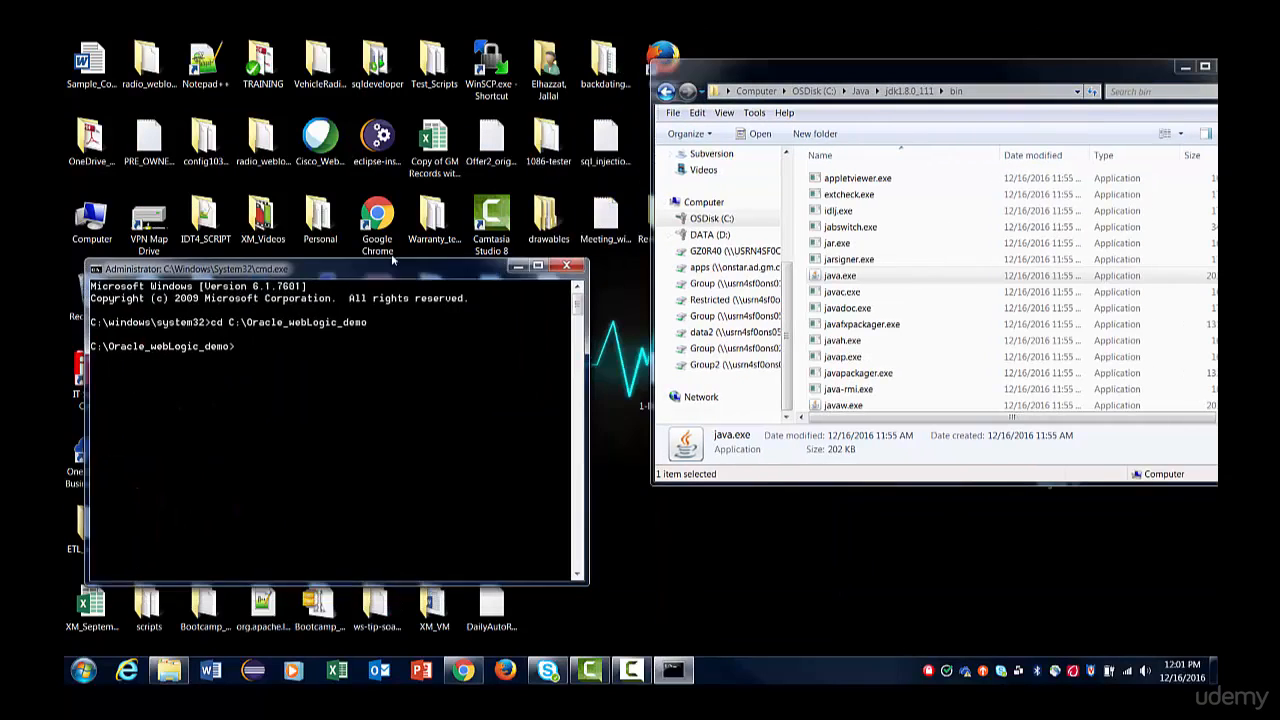
# Enter C:\Java\jdk1.8.0_111\bin\java.exe -jar at the command prompt without running it.
pyautogui.moveTo(393, 260); pyautogui.dragTo(400, 233)
pyautogui.rightClick(277, 318)
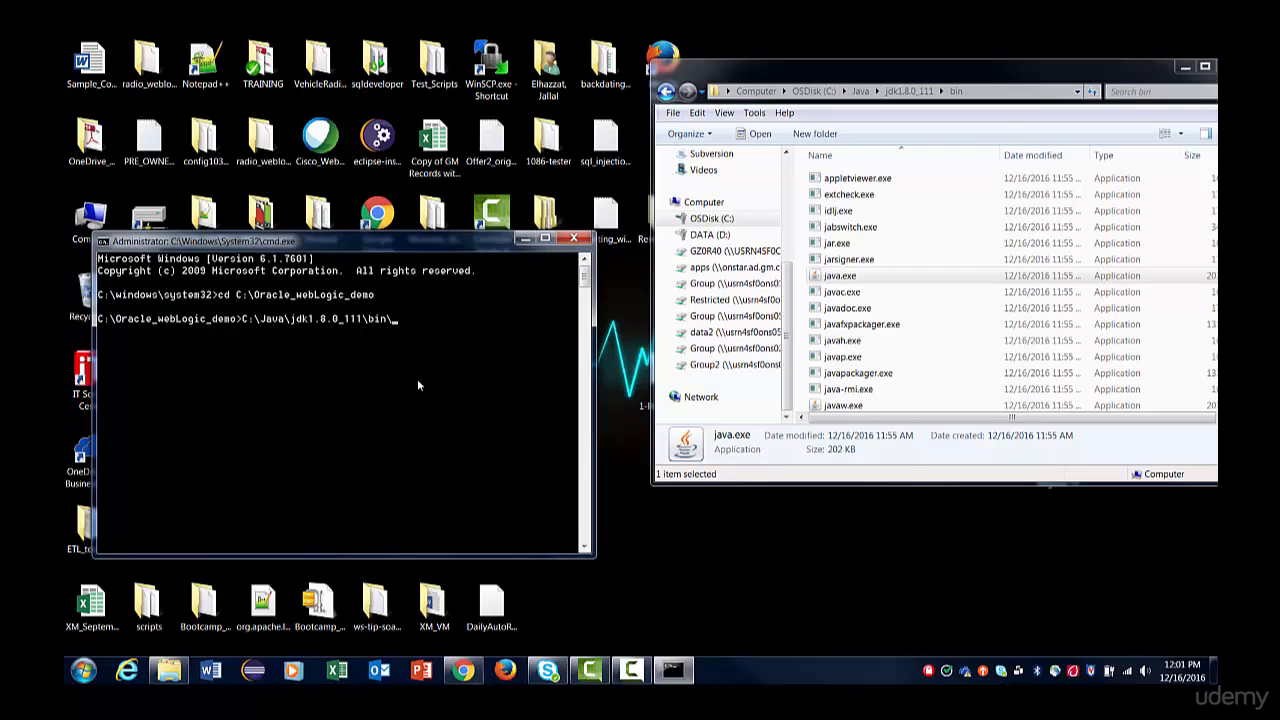
pyautogui.write('\\java.exe -jar')
# Open the Oracle_webLogic_demo folder on the C: drive to check the installer's jar file name.
pyautogui.click(733, 235)
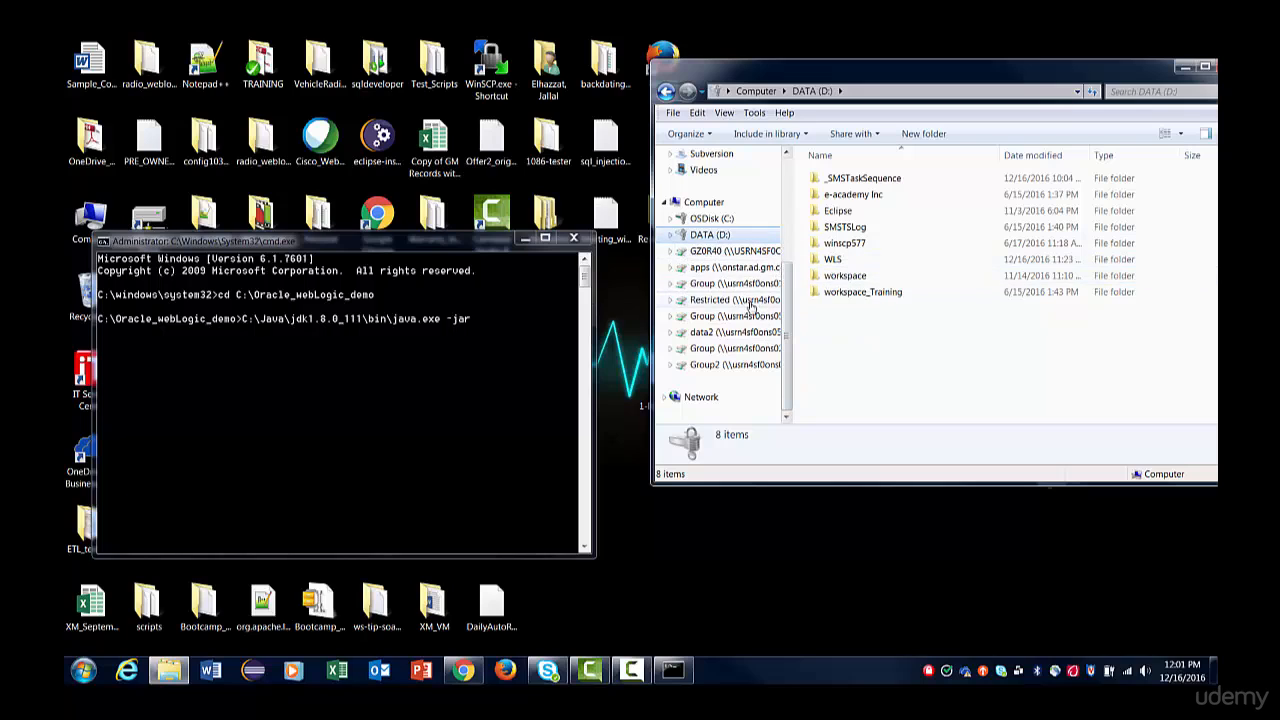
pyautogui.click(711, 218)
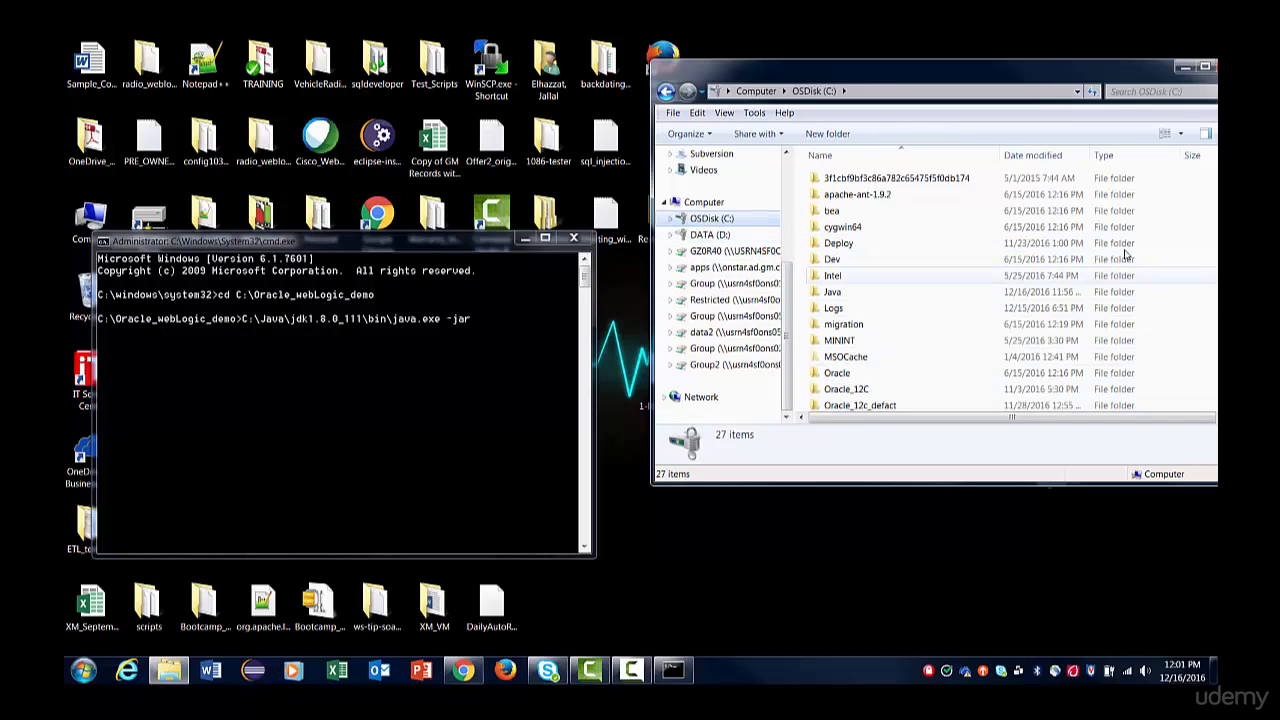
pyautogui.moveTo(651, 368); pyautogui.dragTo(554, 368)
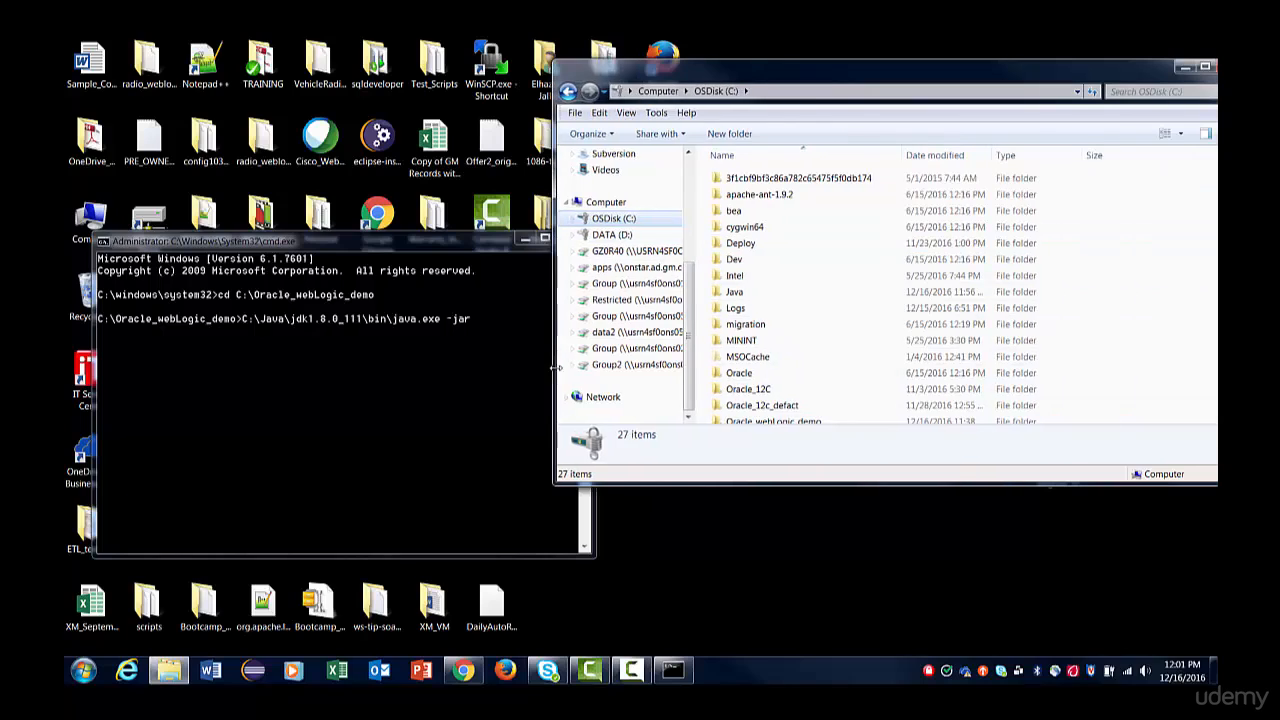
pyautogui.click(823, 357)
pyautogui.scroll(-4, 823, 358)
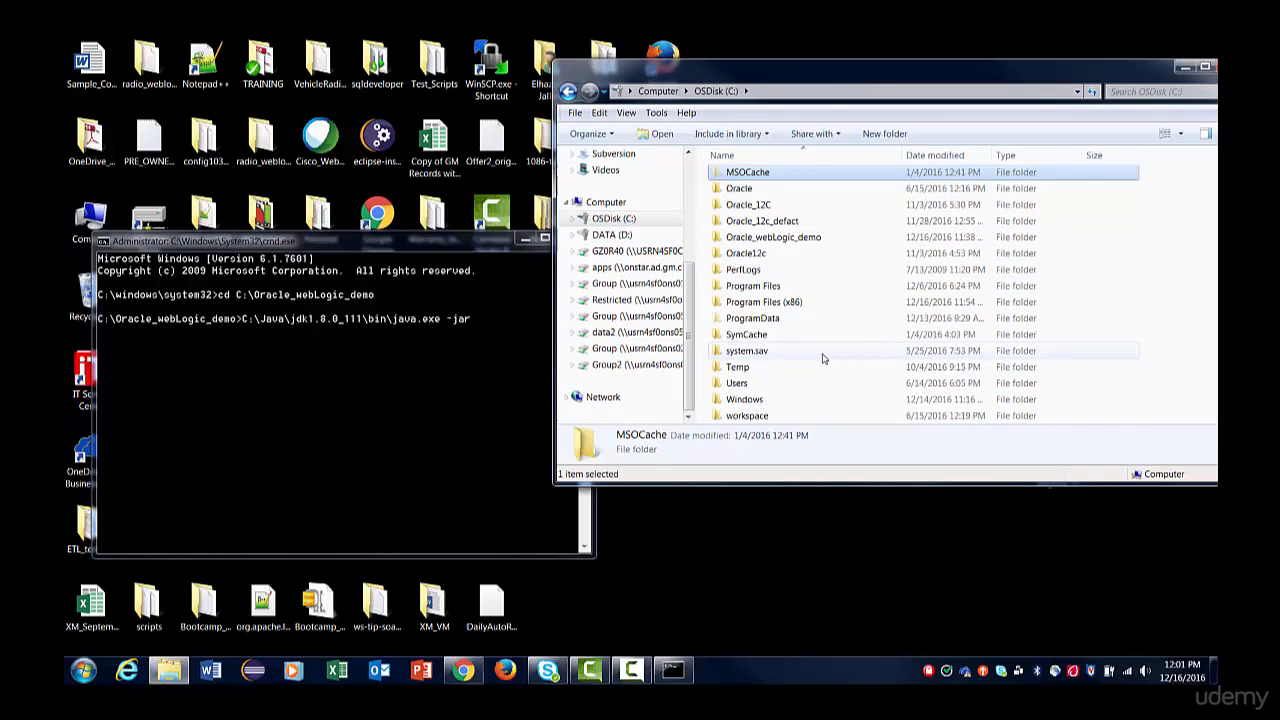
pyautogui.doubleClick(815, 239)
# Complete the java command with fmw_12.1.3.0.0_wls.jar and run it to launch the WebLogic installer.
pyautogui.click(440, 244)
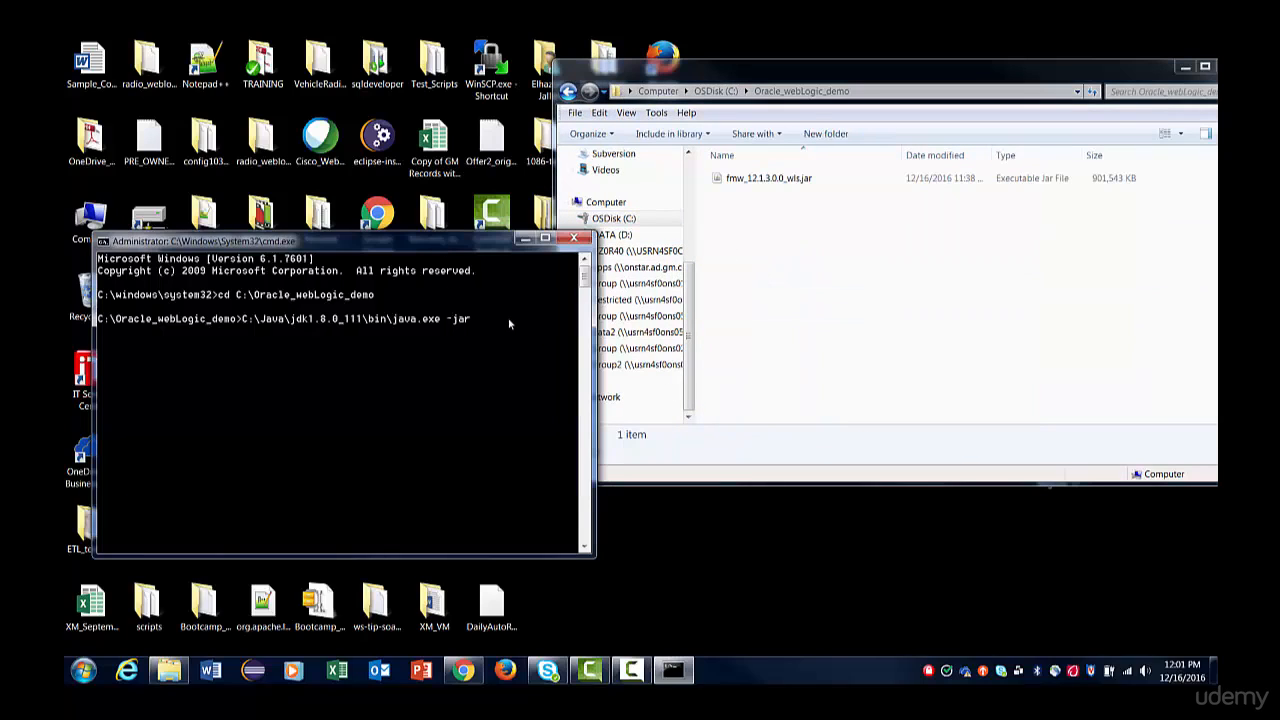
pyautogui.click(508, 320)
pyautogui.write('fm')
pyautogui.press('Tab')
pyautogui.moveTo(474, 241); pyautogui.dragTo(511, 252)
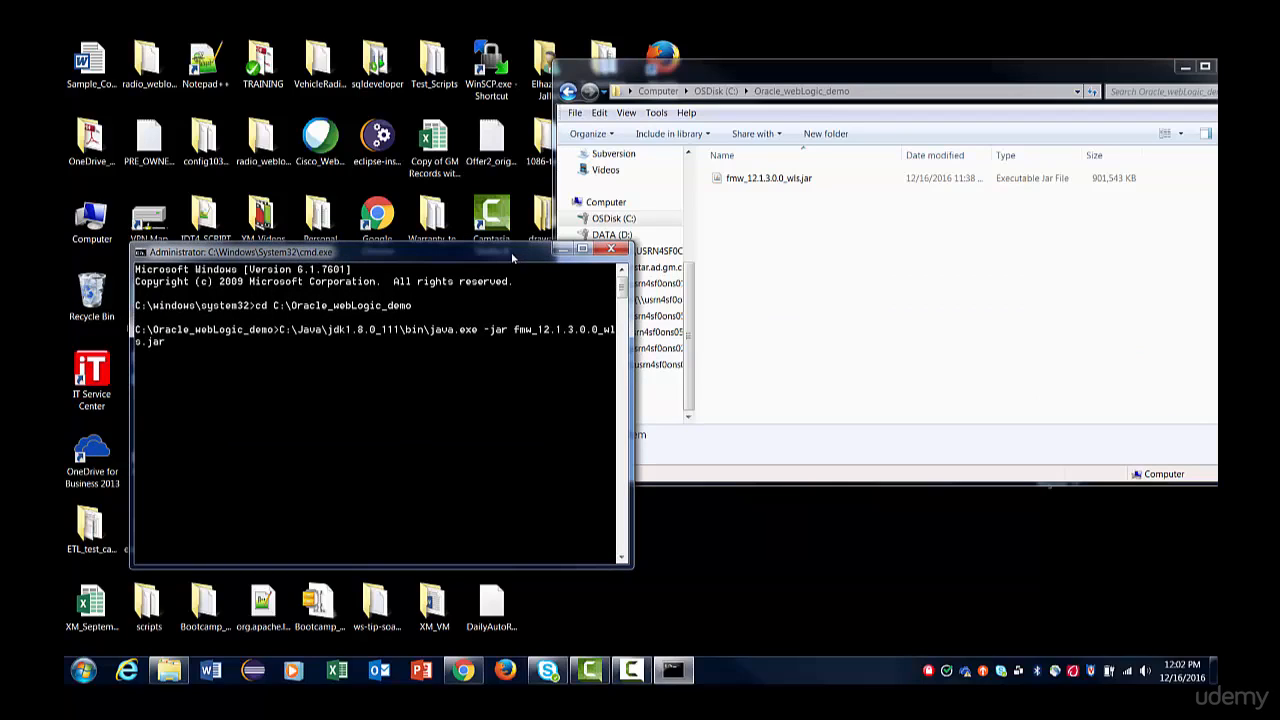
pyautogui.press('Return')
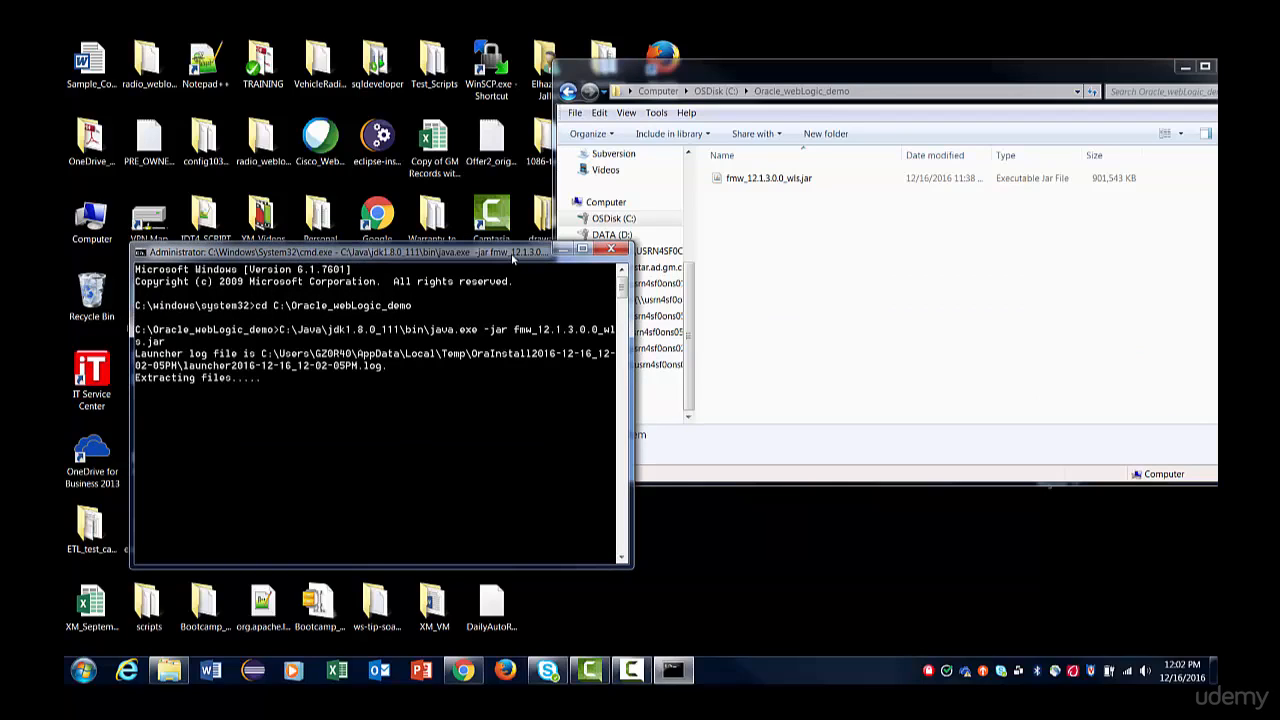
pyautogui.moveTo(513, 258); pyautogui.dragTo(652, 262)
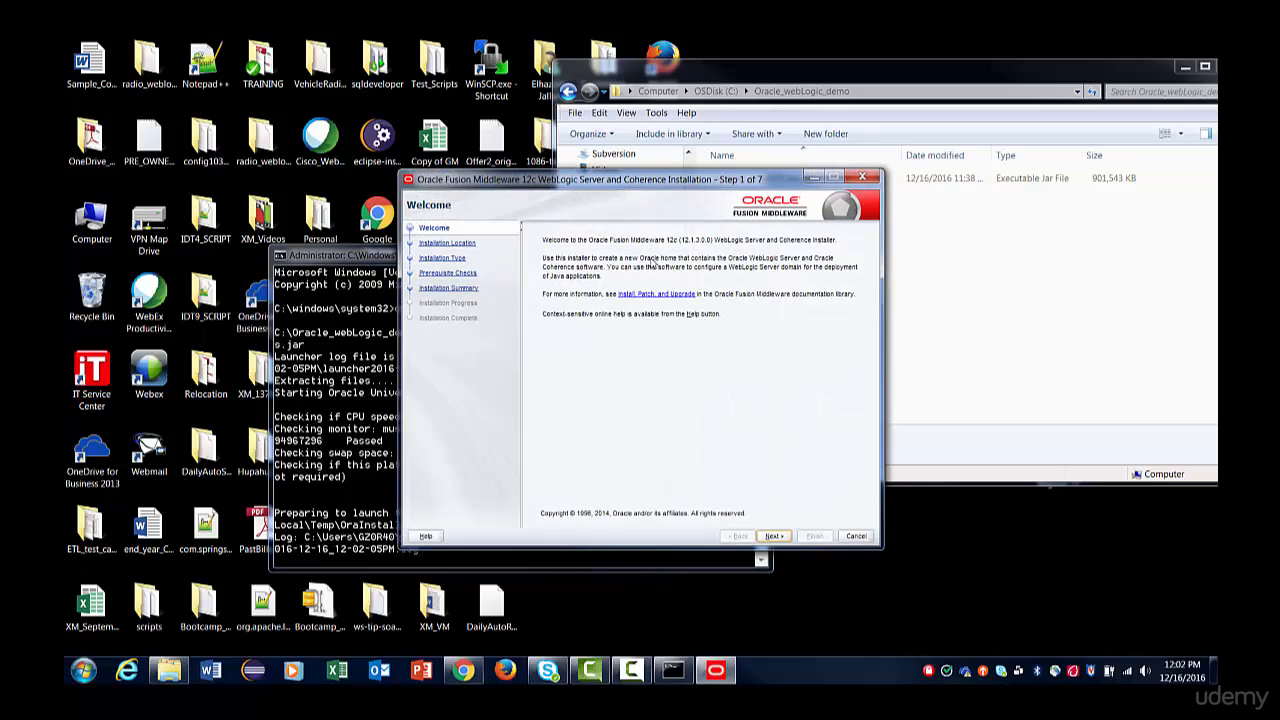
# Advance from the installer's Welcome page to Installation Location and check the suggested Oracle Home paths.
pyautogui.click(771, 536)
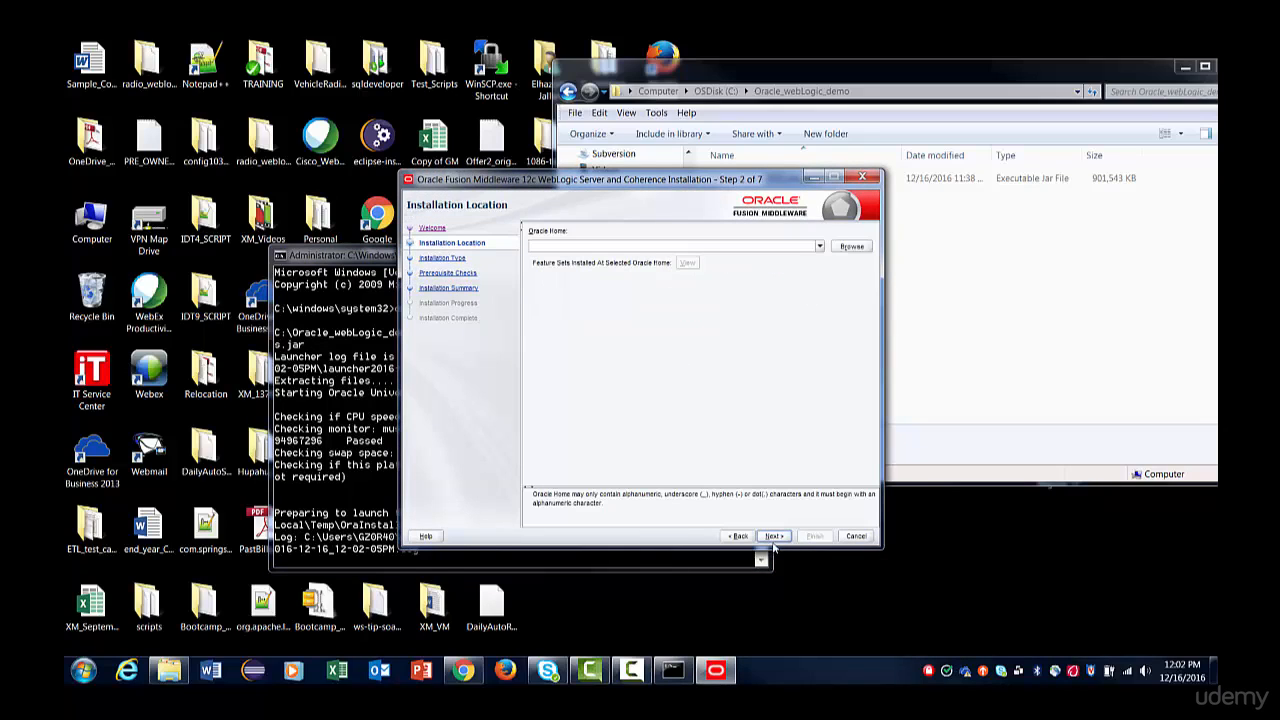
pyautogui.click(820, 246)
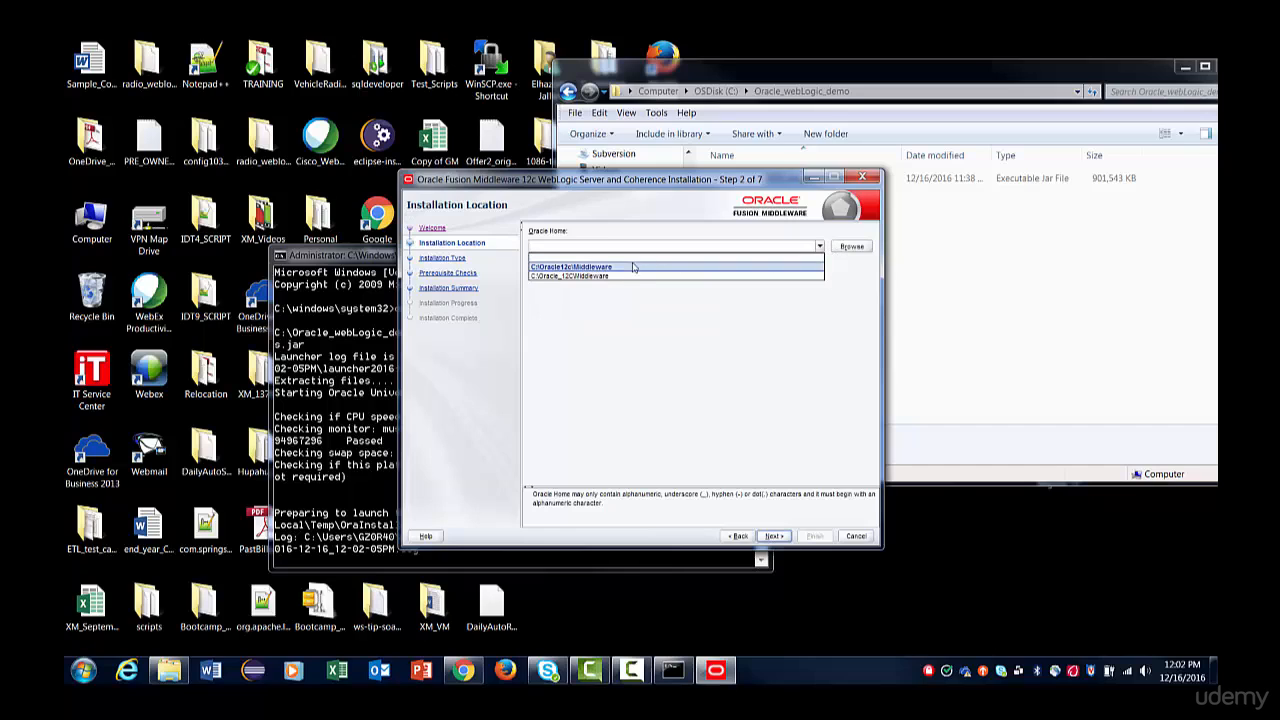
pyautogui.click(597, 328)
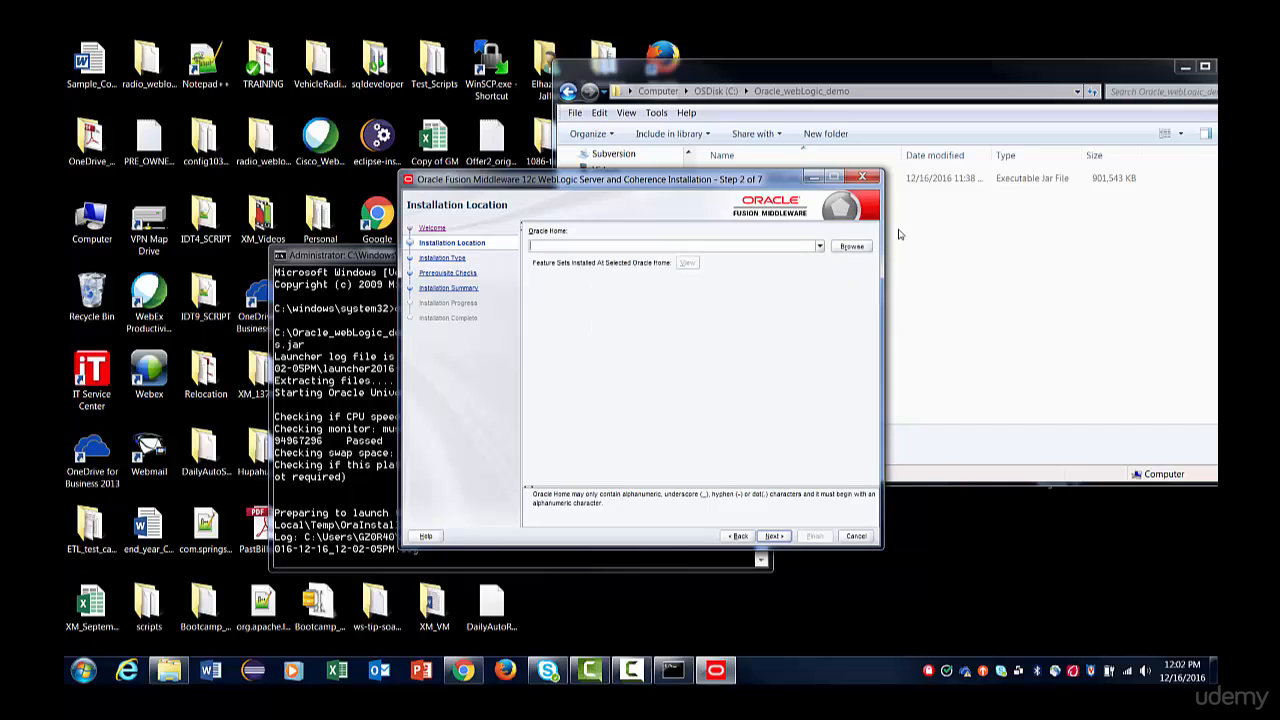
# Browse to Oracle_webLogic_demo on the C: drive and set the Oracle Home to C:\Oracle_webLogic_demo\middleware.
pyautogui.click(849, 247)
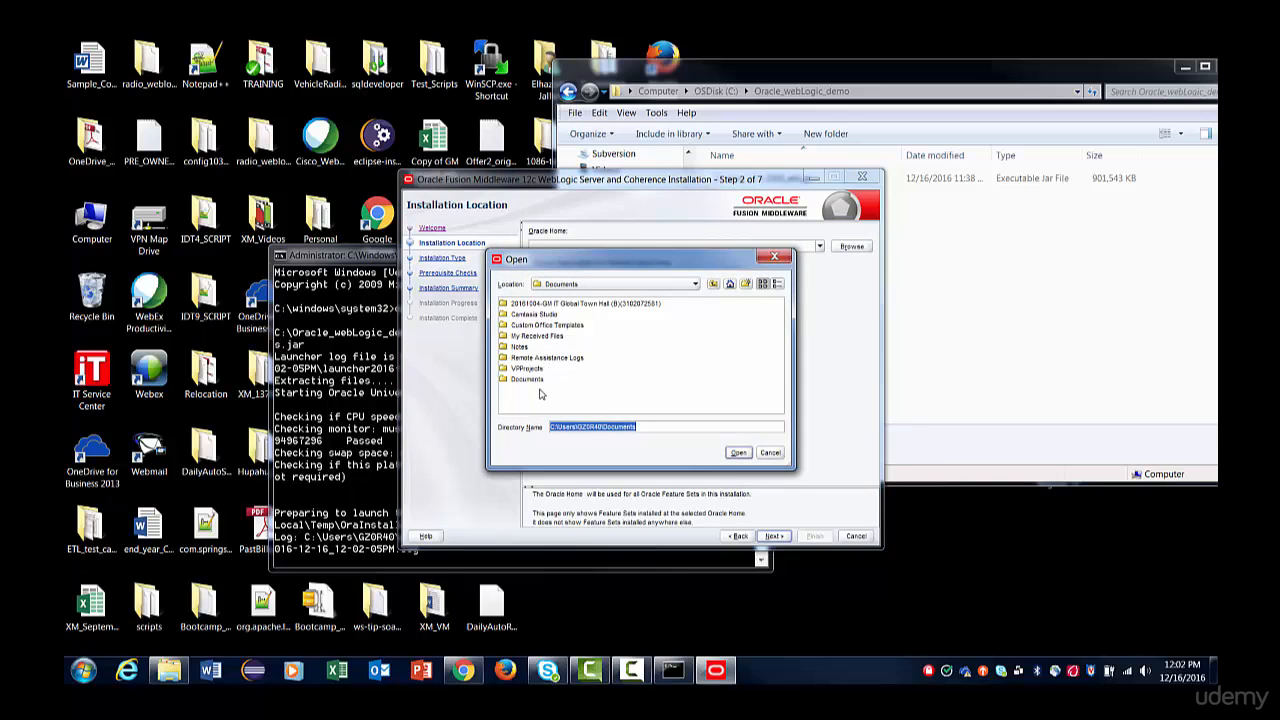
pyautogui.click(586, 285)
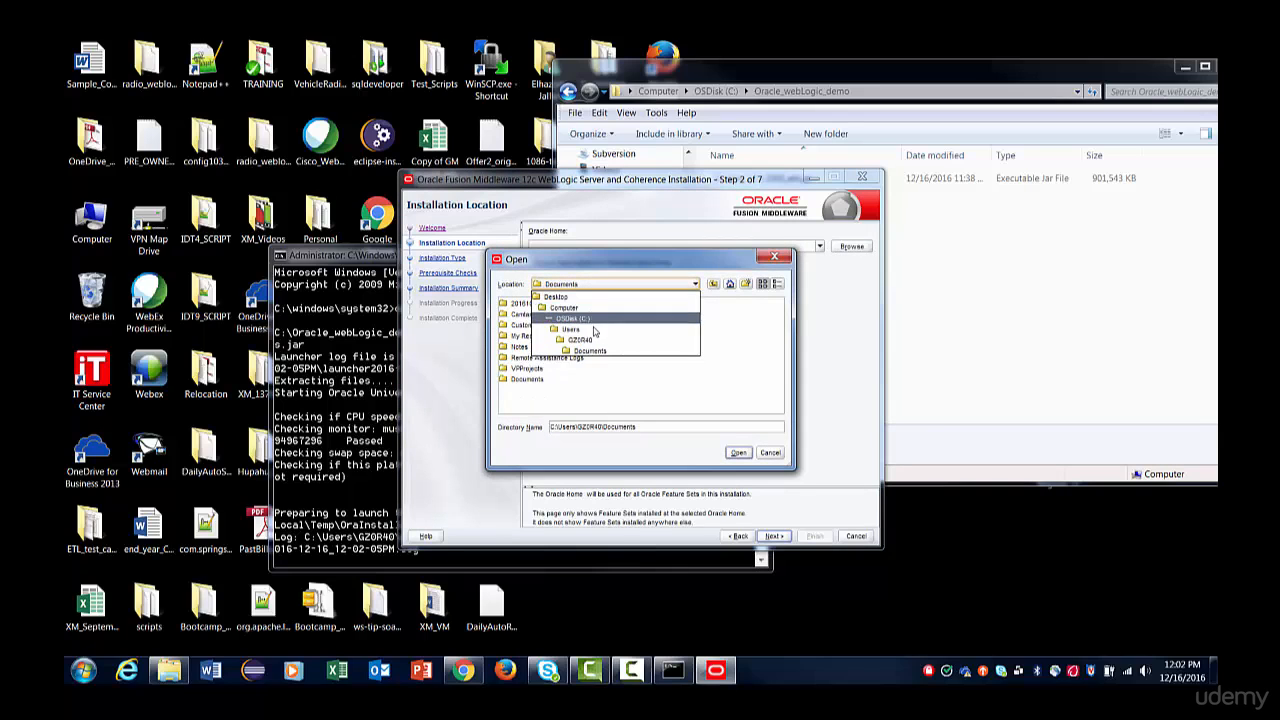
pyautogui.click(580, 320)
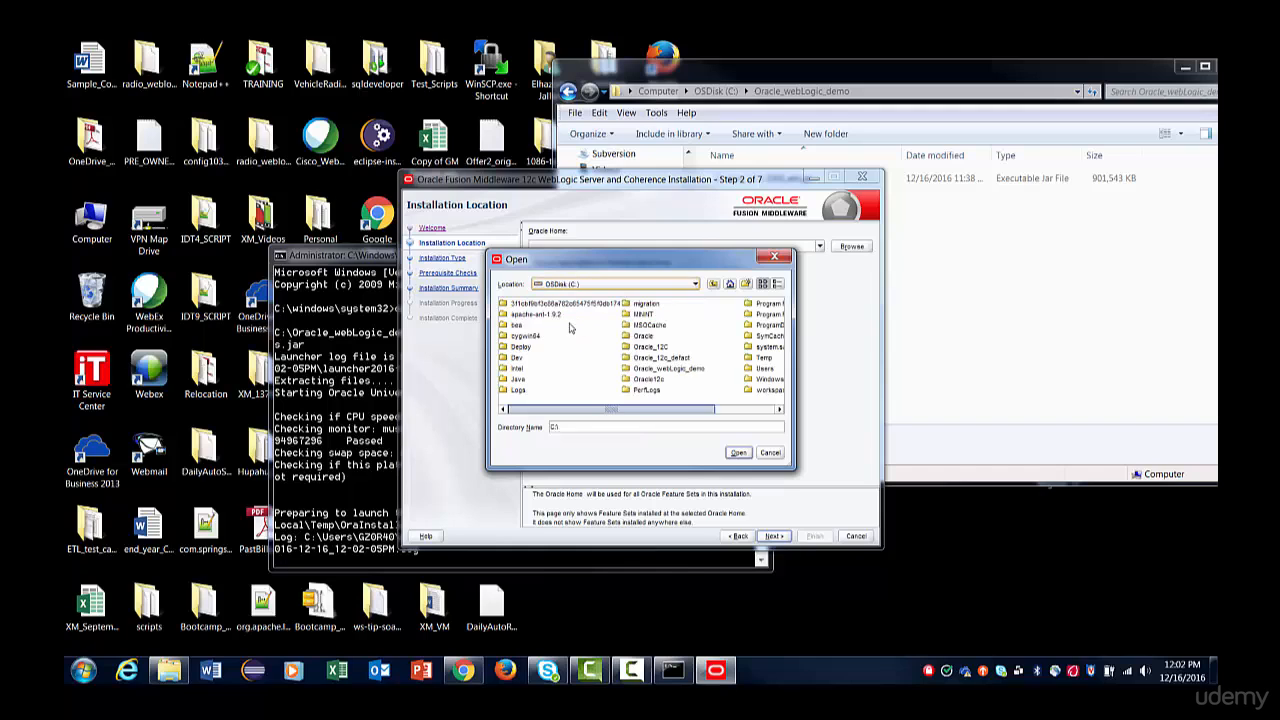
pyautogui.moveTo(628, 409); pyautogui.dragTo(685, 410)
pyautogui.click(630, 369)
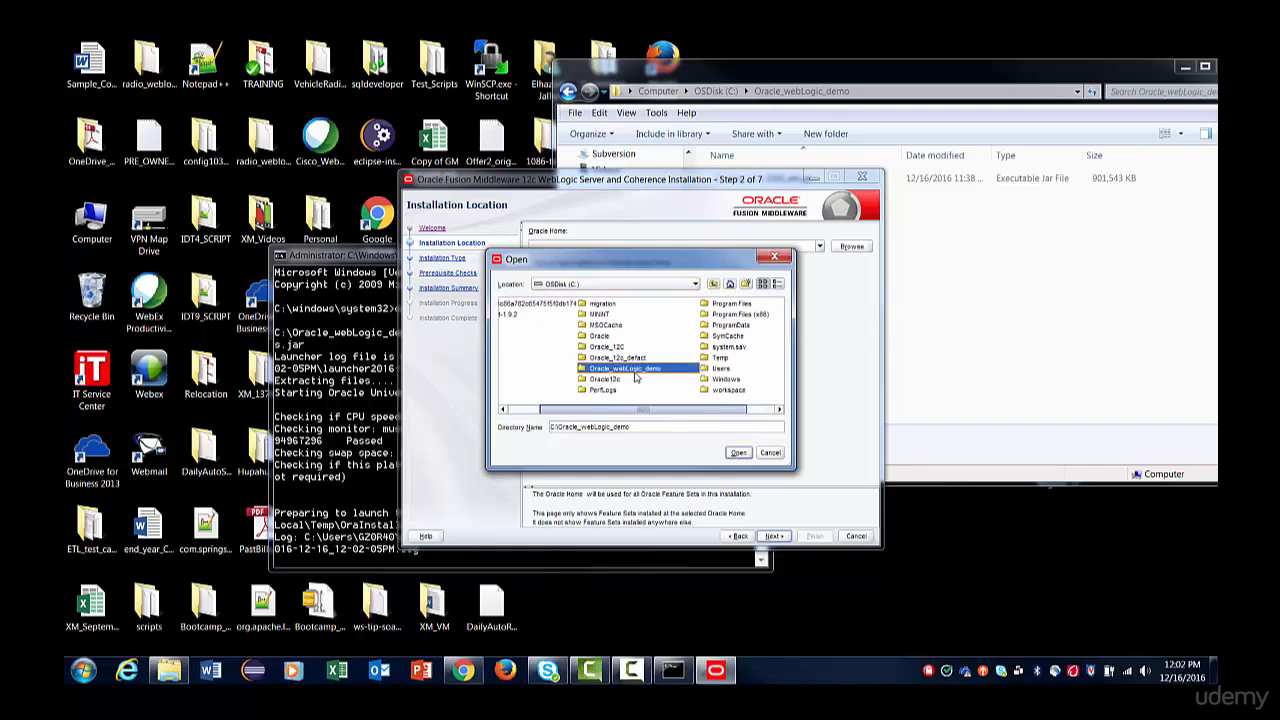
pyautogui.click(737, 453)
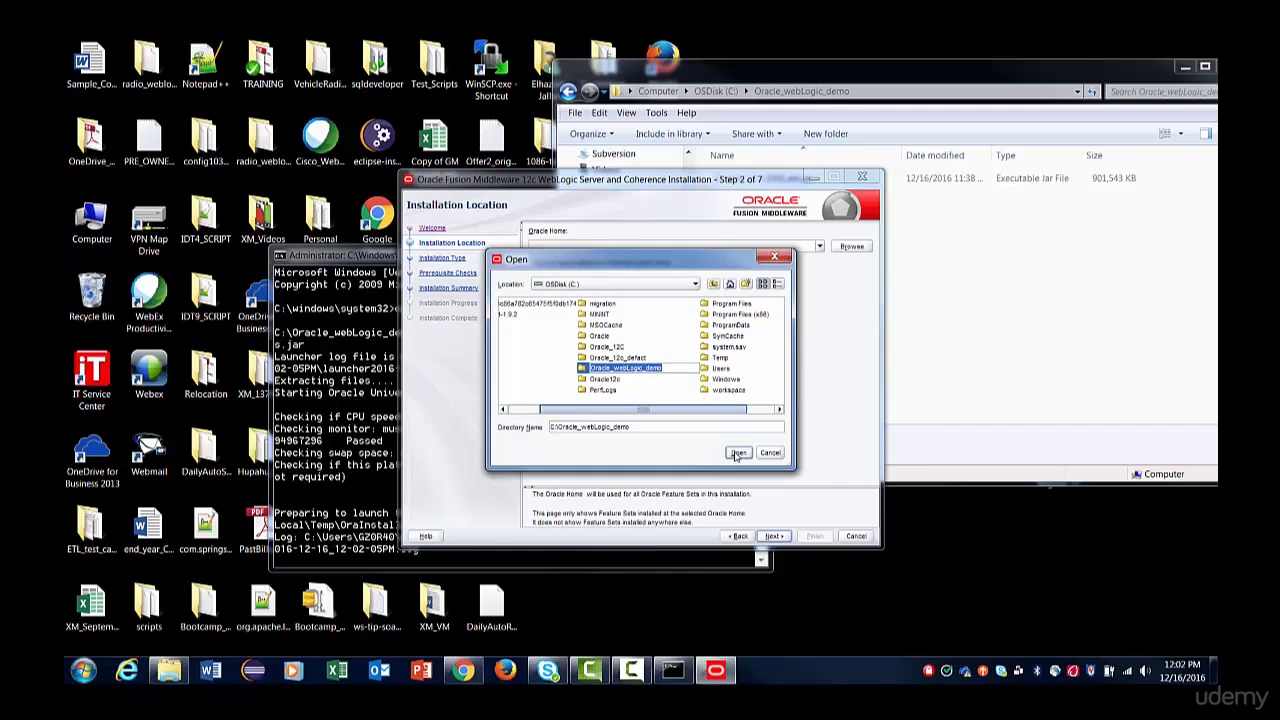
pyautogui.click(624, 246)
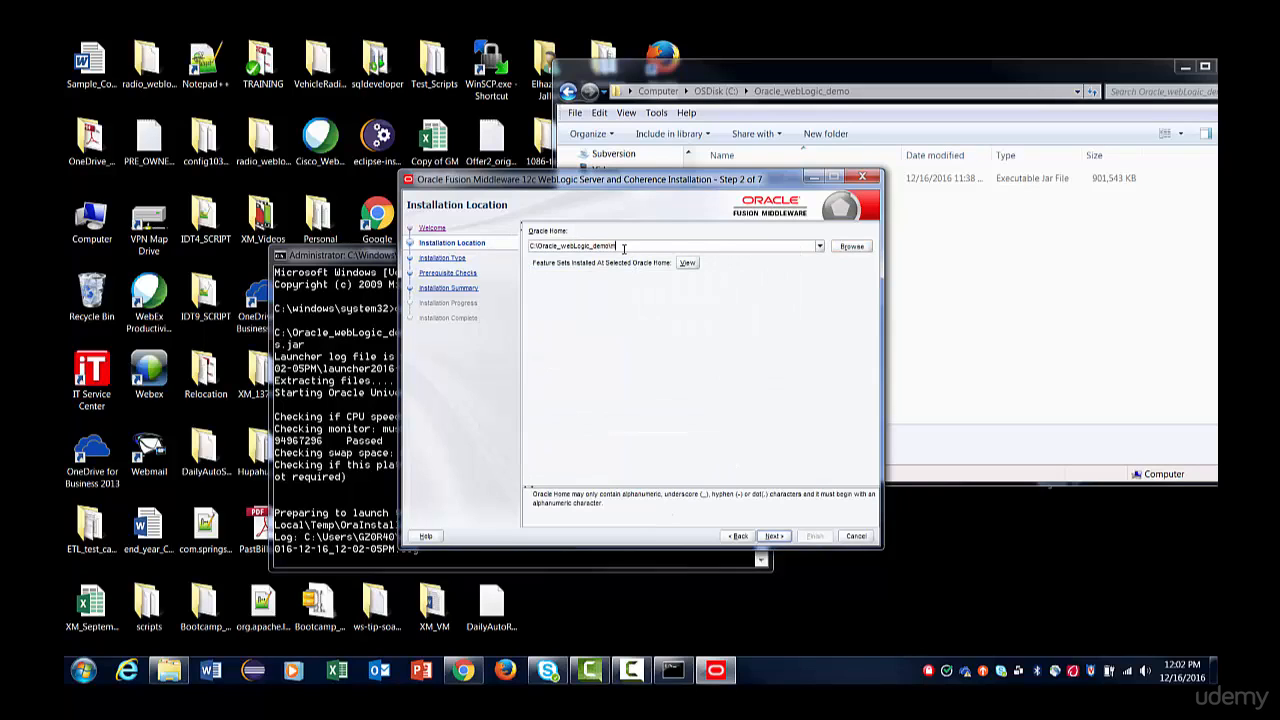
pyautogui.write('\\middleware')
# Examine the contents of the existing Oracle_12C folder on the C: drive next to the installer's Oracle Home path.
pyautogui.moveTo(675, 180); pyautogui.dragTo(789, 300)
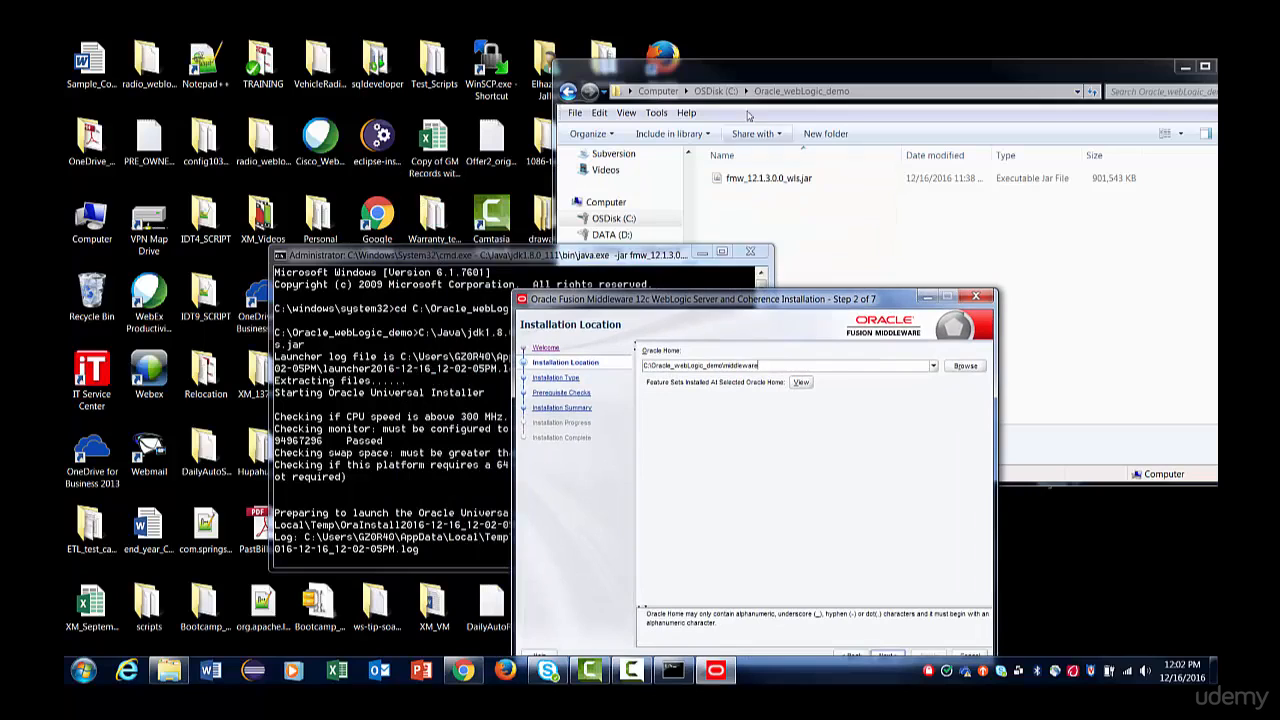
pyautogui.click(715, 91)
pyautogui.click(750, 385)
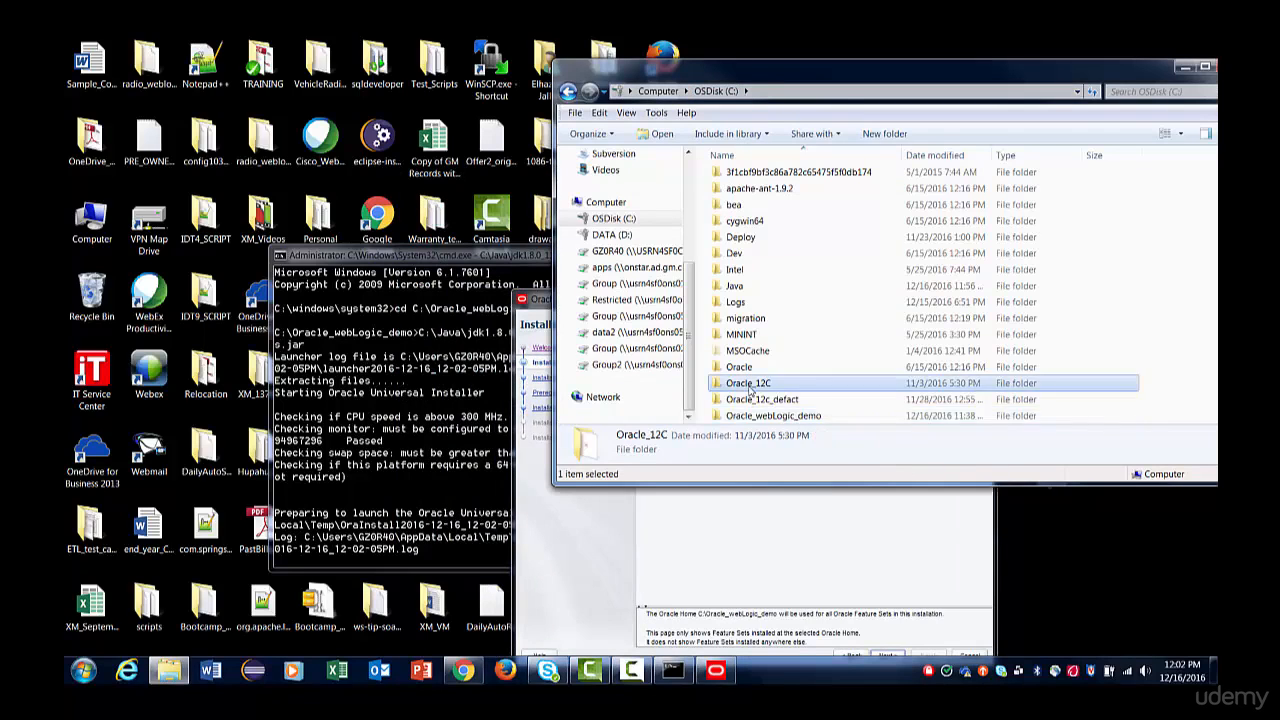
pyautogui.doubleClick(750, 385)
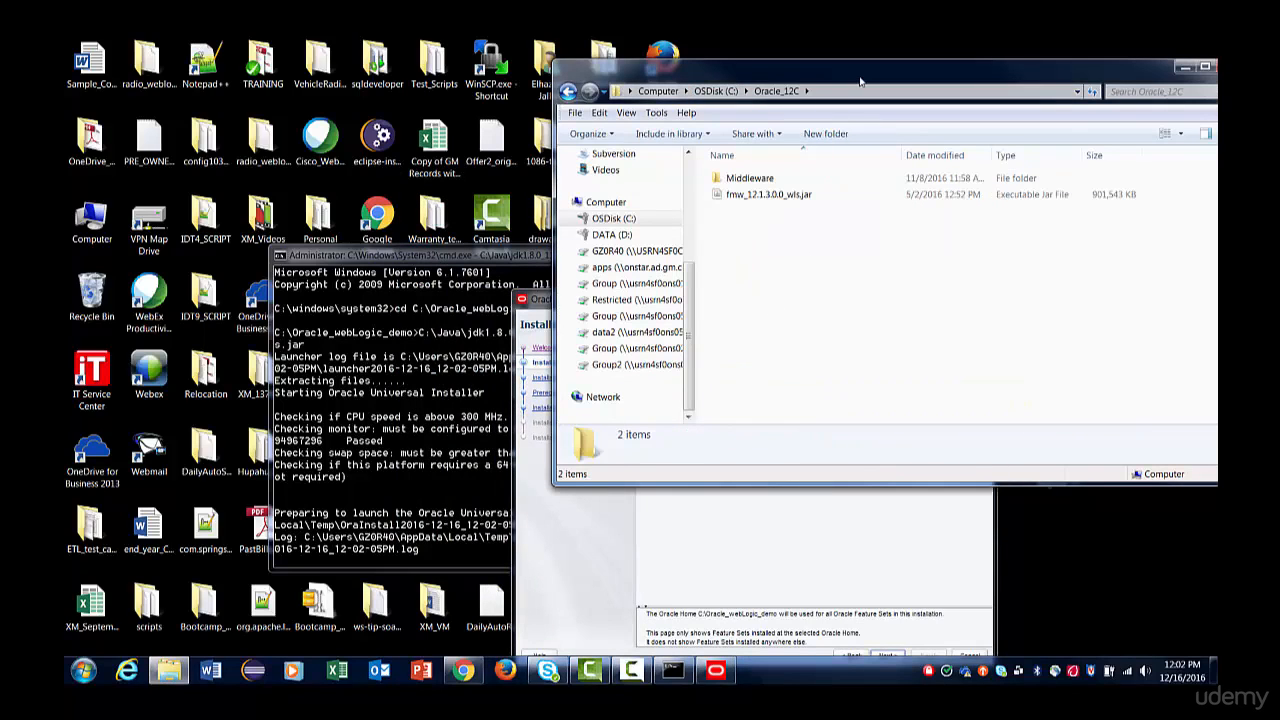
pyautogui.moveTo(860, 80); pyautogui.dragTo(840, 438)
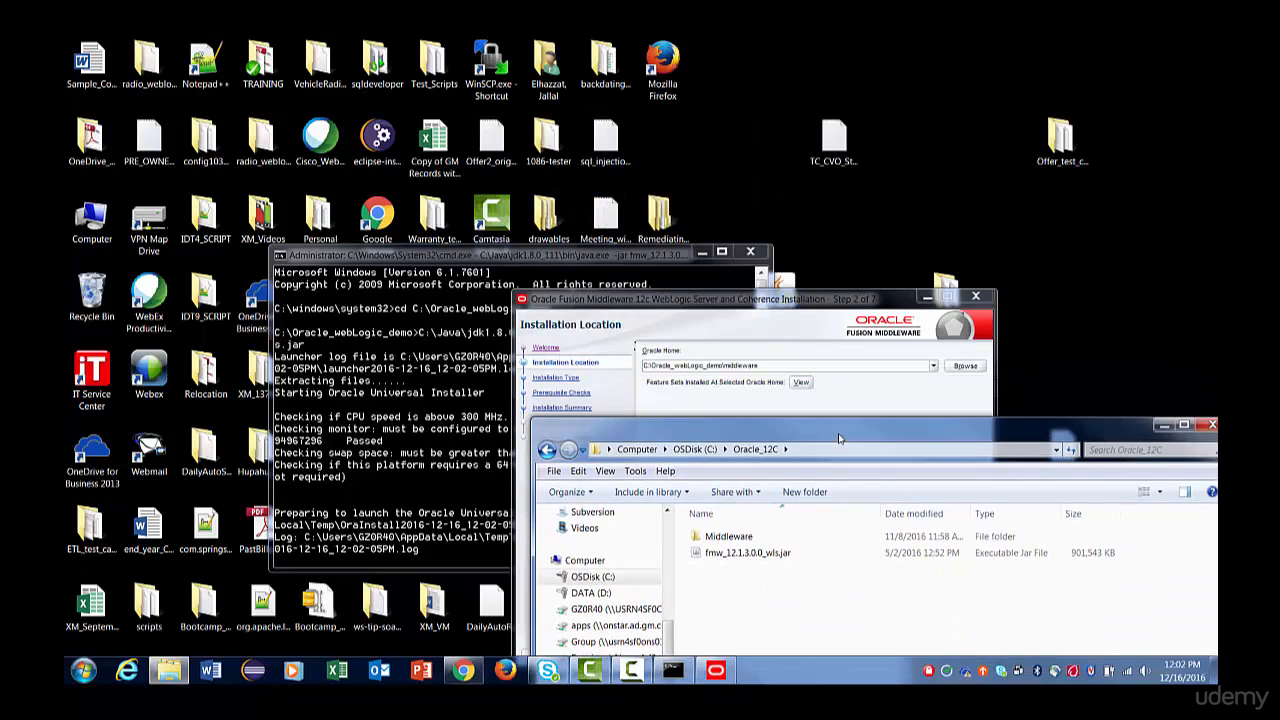
pyautogui.moveTo(840, 438); pyautogui.dragTo(578, 460)
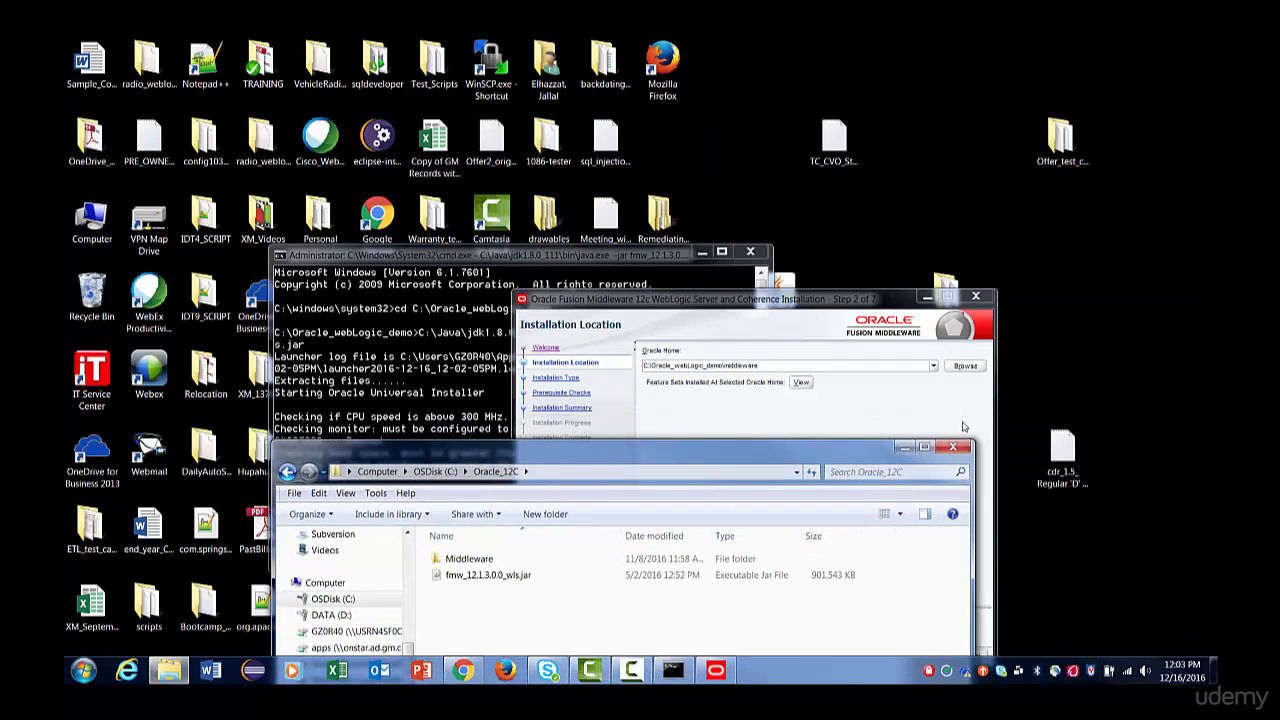
# Minimize the Oracle_12C folder window and advance the installer from Installation Location to Installation Type, keeping C:\Oracle_webLogic_demo\middleware as the Oracle Home.
pyautogui.click(902, 449)
pyautogui.moveTo(796, 306); pyautogui.dragTo(776, 113)
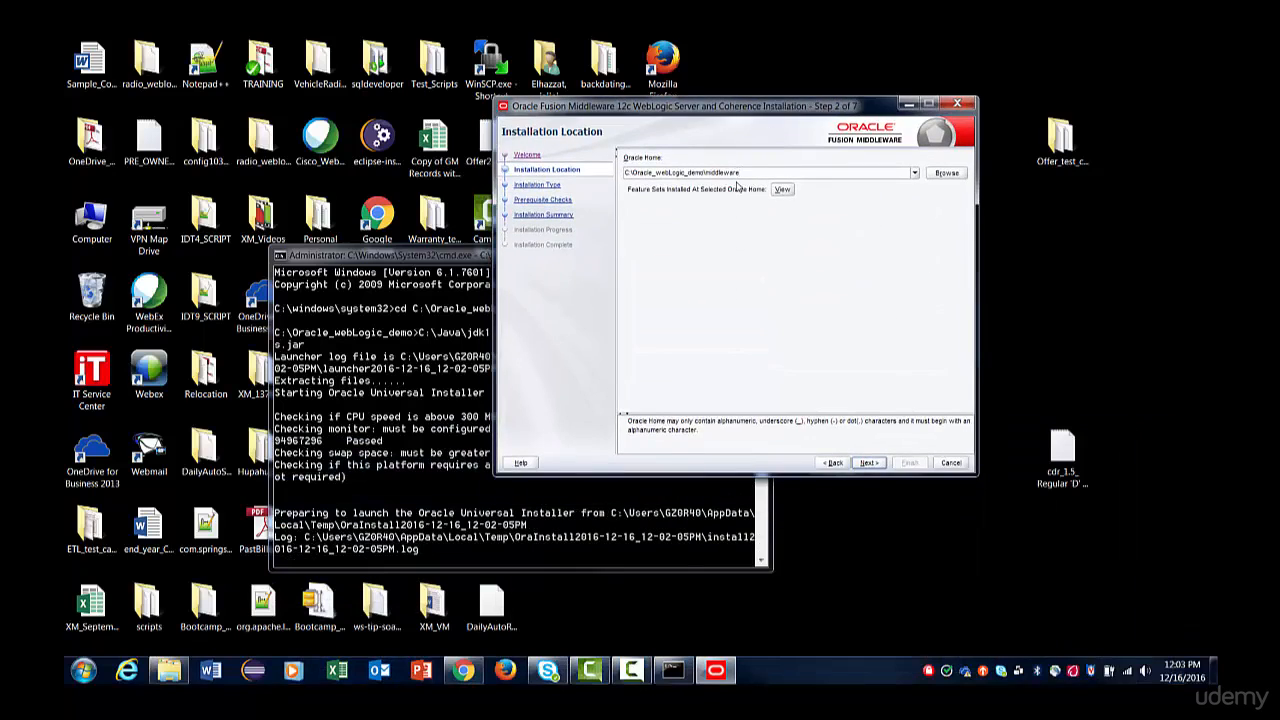
pyautogui.click(866, 463)
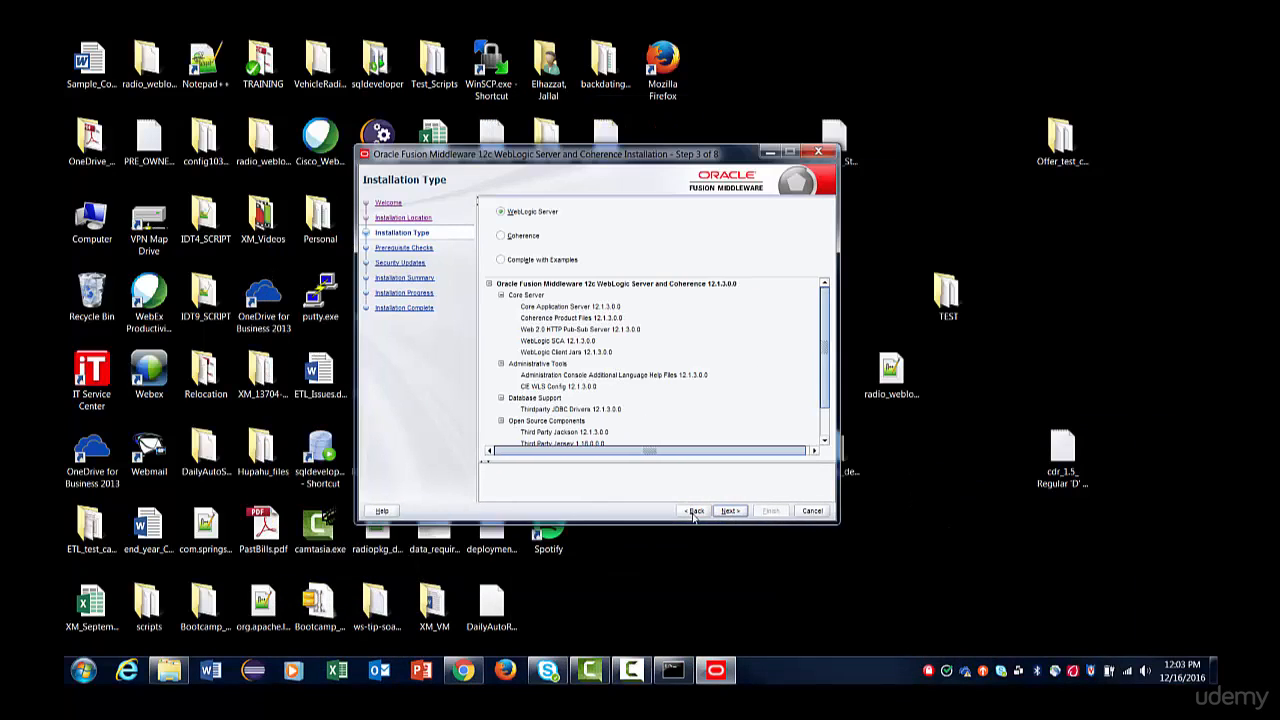
# Go back to the installer's Welcome page and return through Installation Location to Installation Type.
pyautogui.click(695, 510)
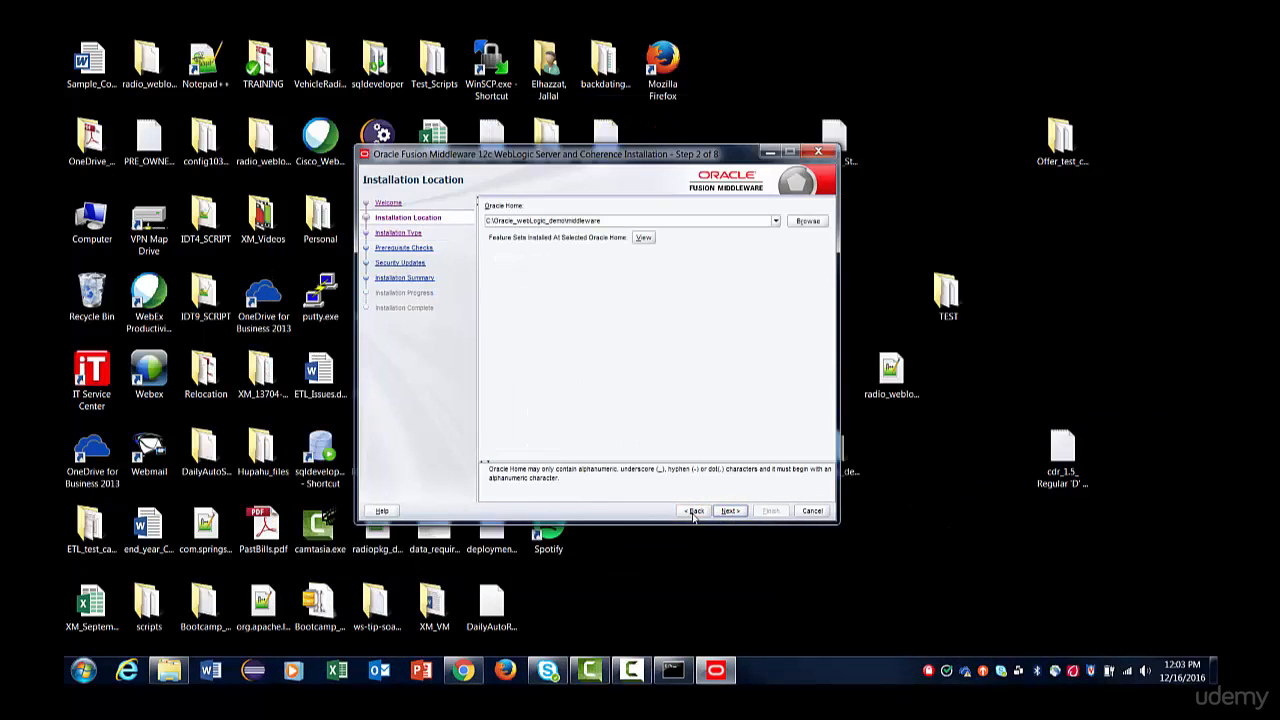
pyautogui.click(694, 510)
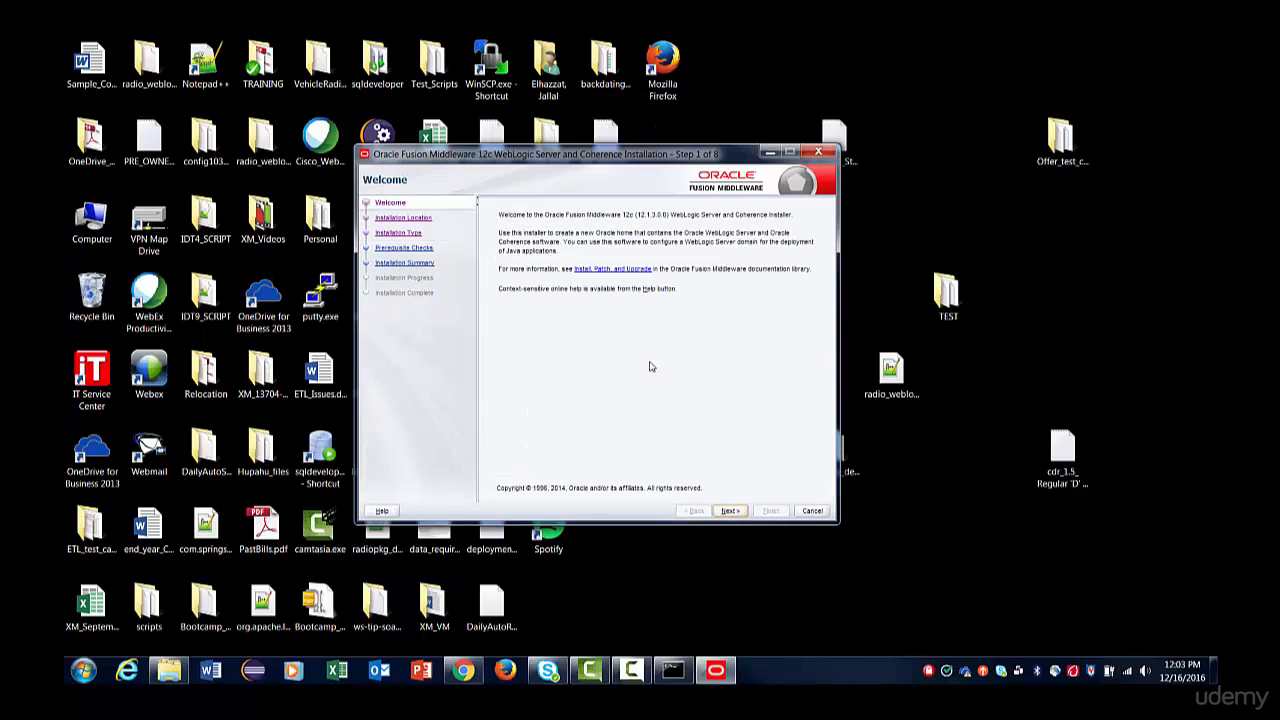
pyautogui.click(730, 510)
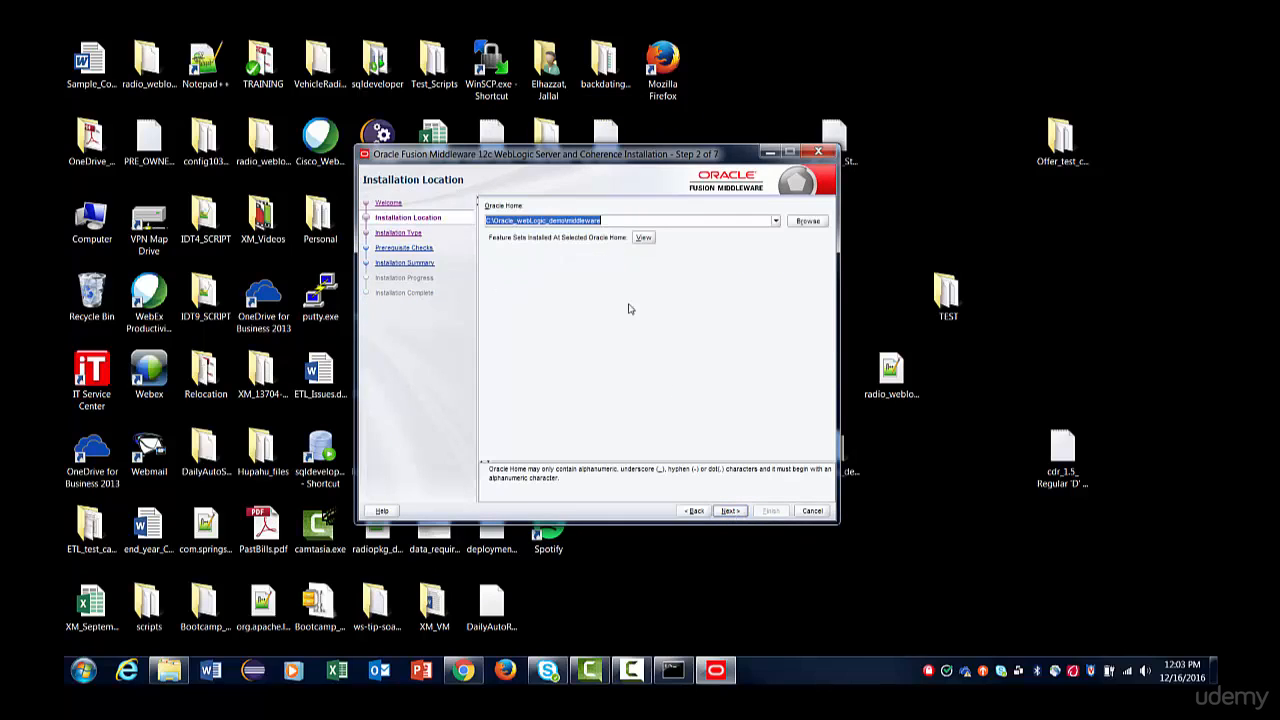
pyautogui.click(731, 511)
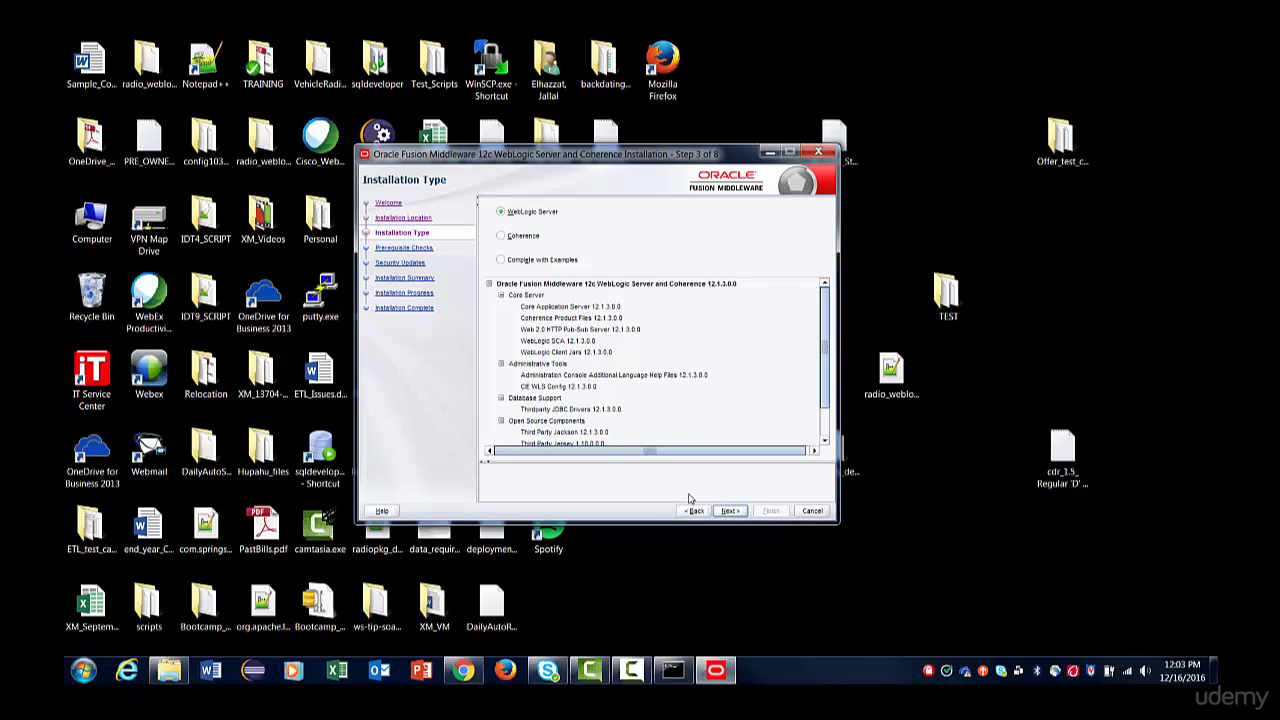
# Continue with the WebLogic Server installation type past the prerequisite checks and decline security updates without providing an email address.
pyautogui.click(733, 513)
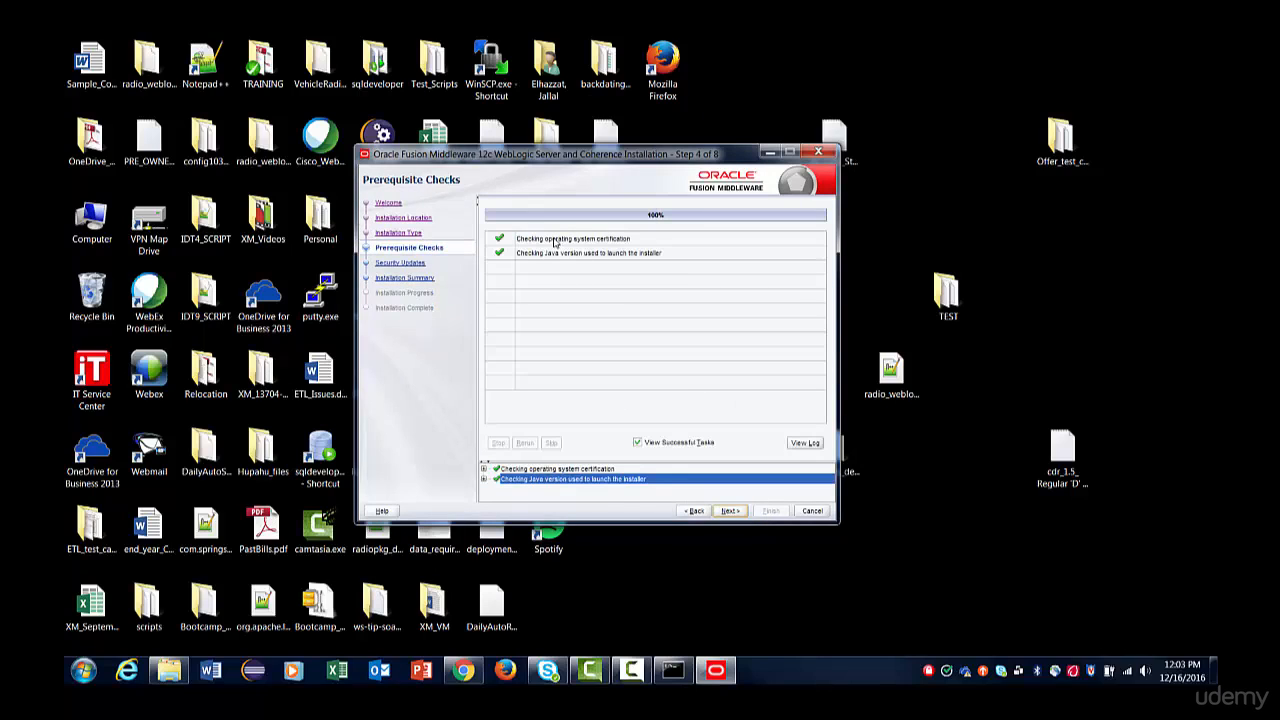
pyautogui.click(729, 512)
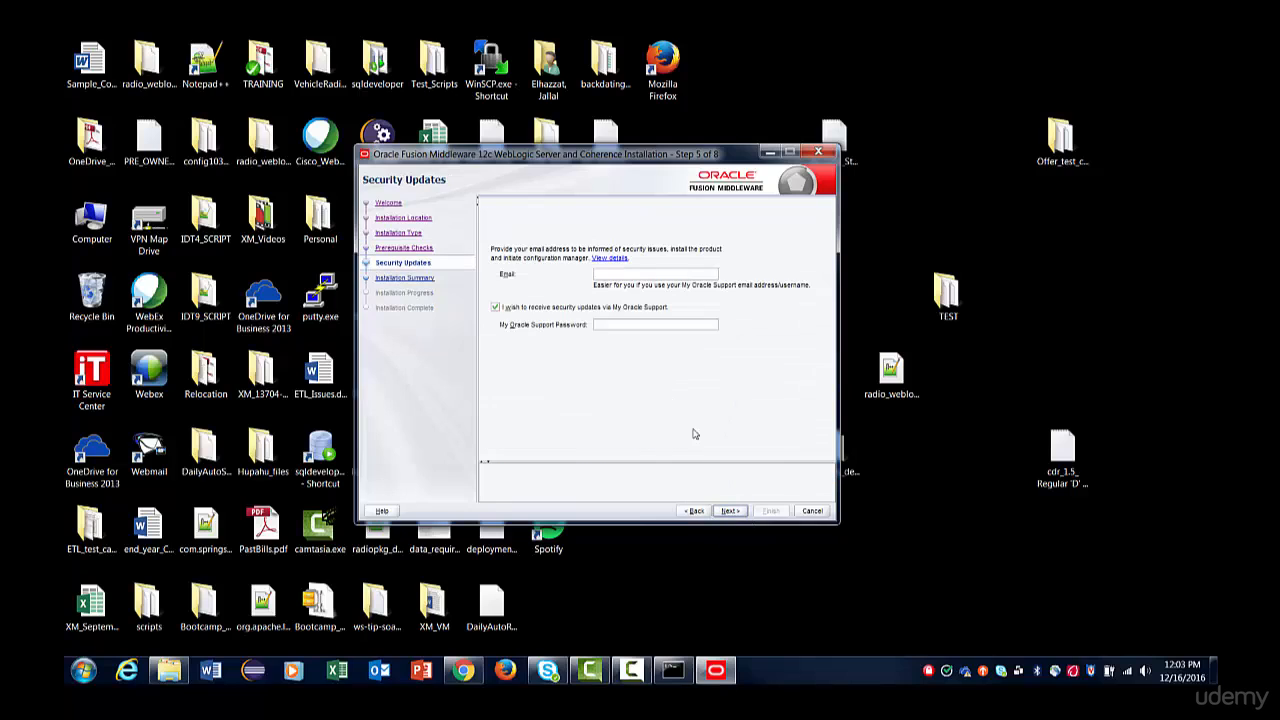
pyautogui.click(497, 308)
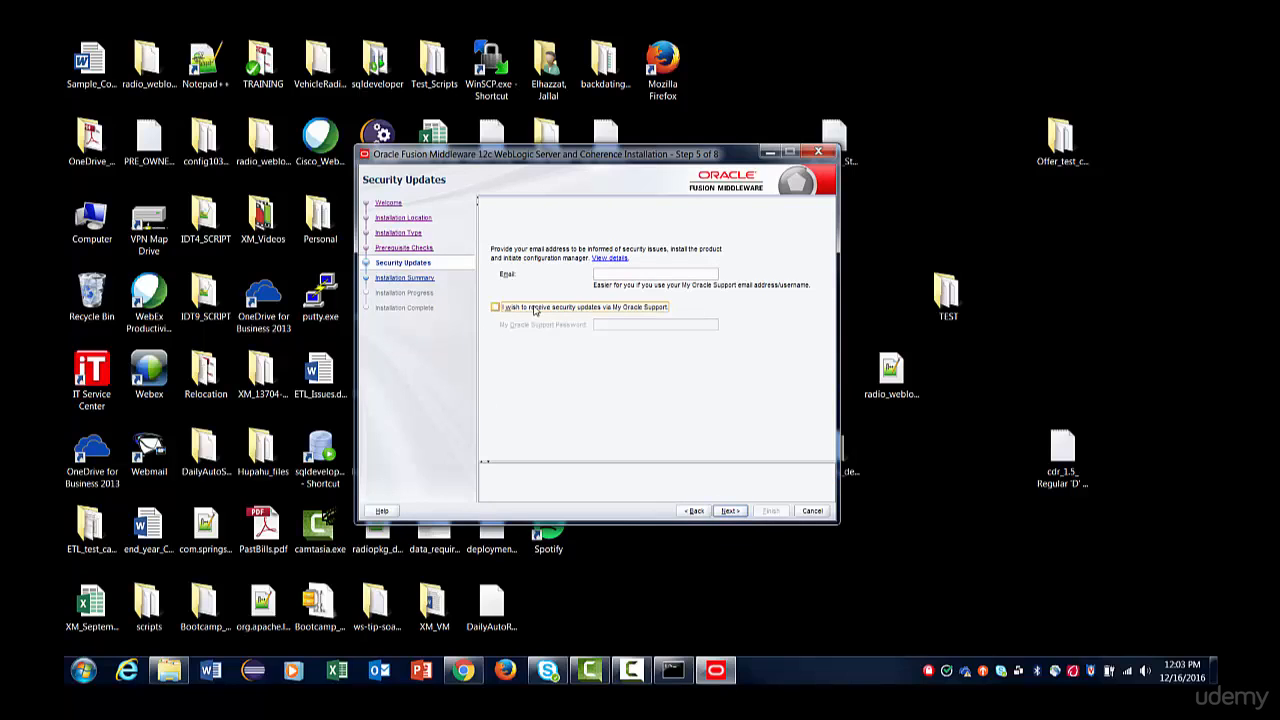
pyautogui.click(730, 511)
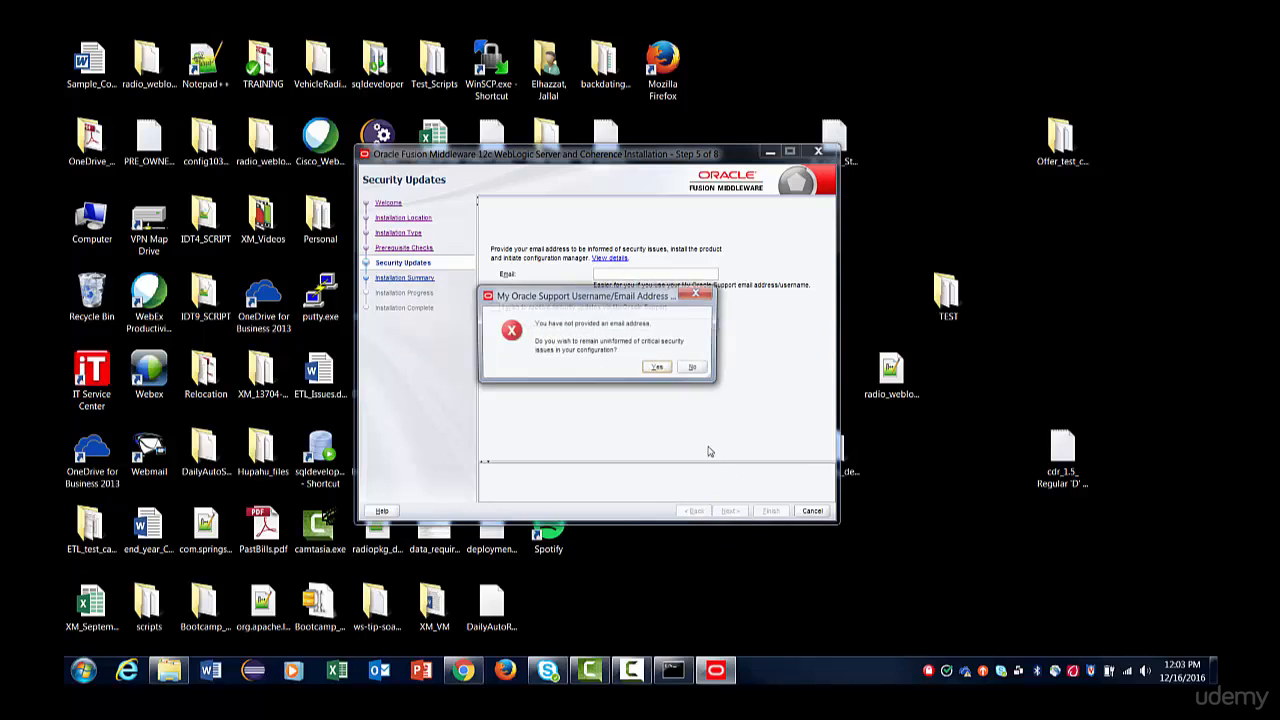
pyautogui.click(661, 369)
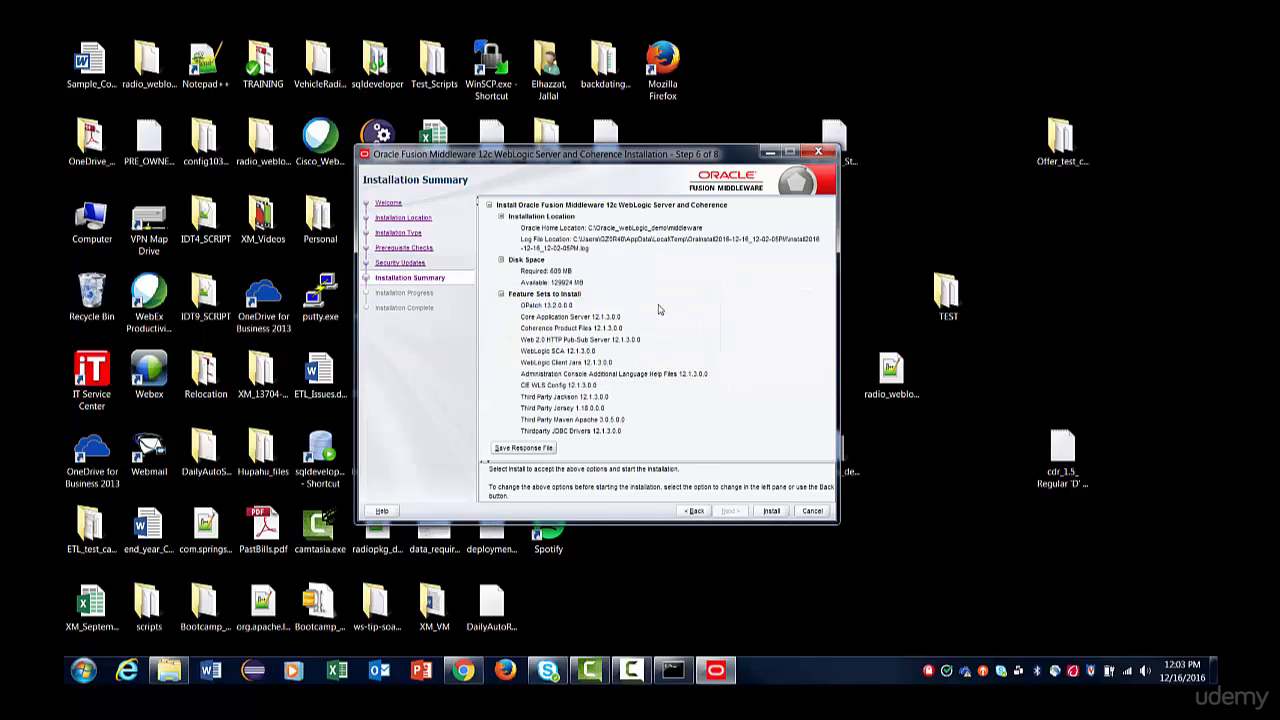
# Install the feature sets listed in the Installation Summary and proceed past the completed progress page.
pyautogui.click(771, 511)
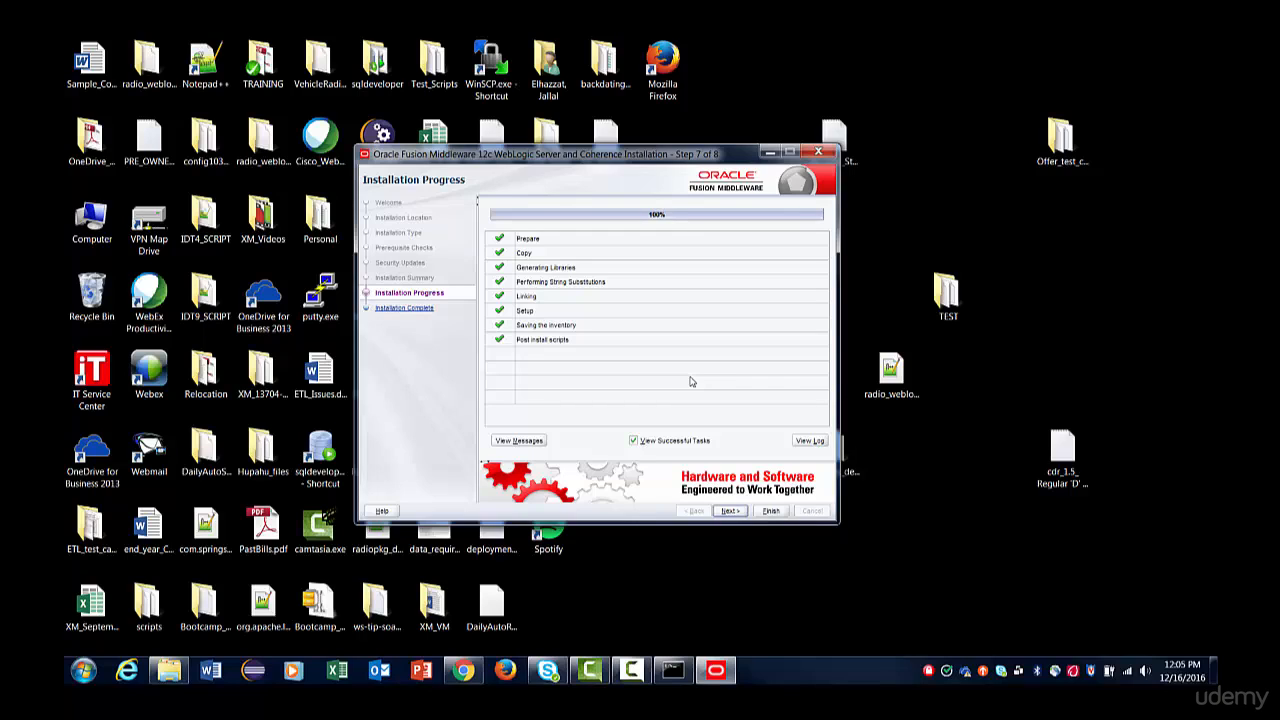
pyautogui.click(731, 511)
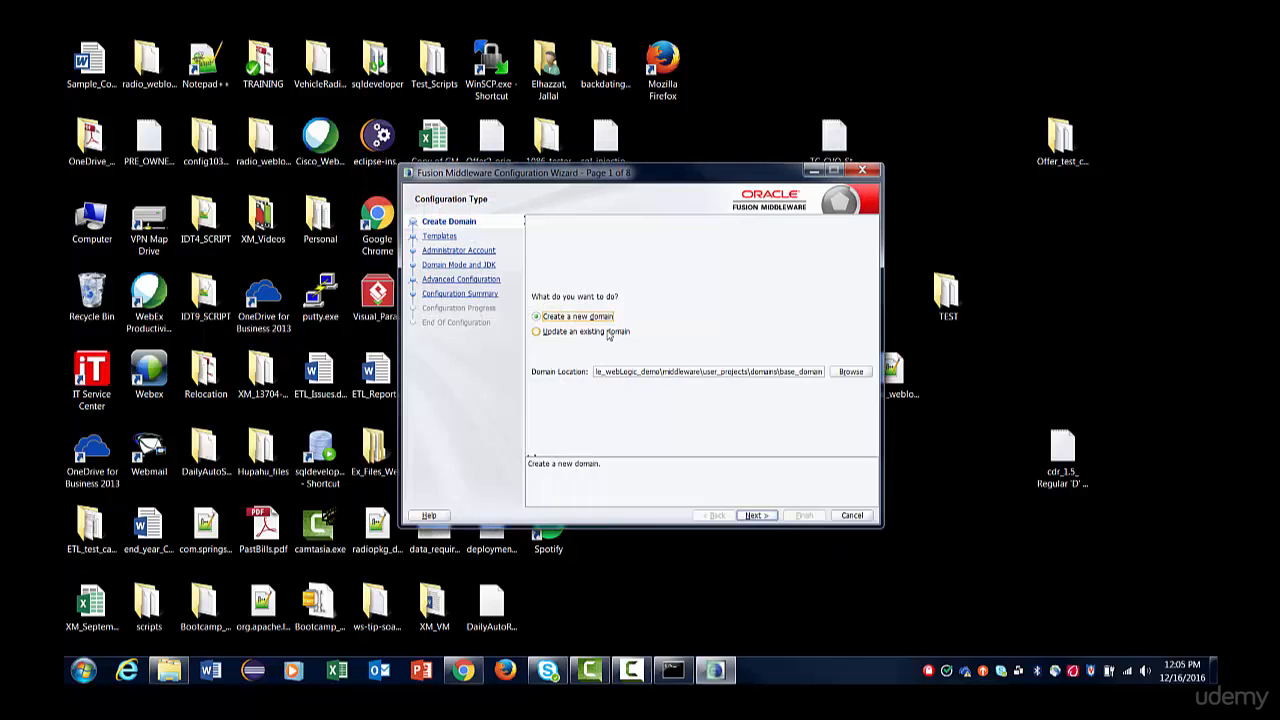
# Check the new domain's full location path and proceed with the Basic WebLogic Server Domain - 12.1.3.0 template.
pyautogui.click(733, 374)
pyautogui.press('Home')
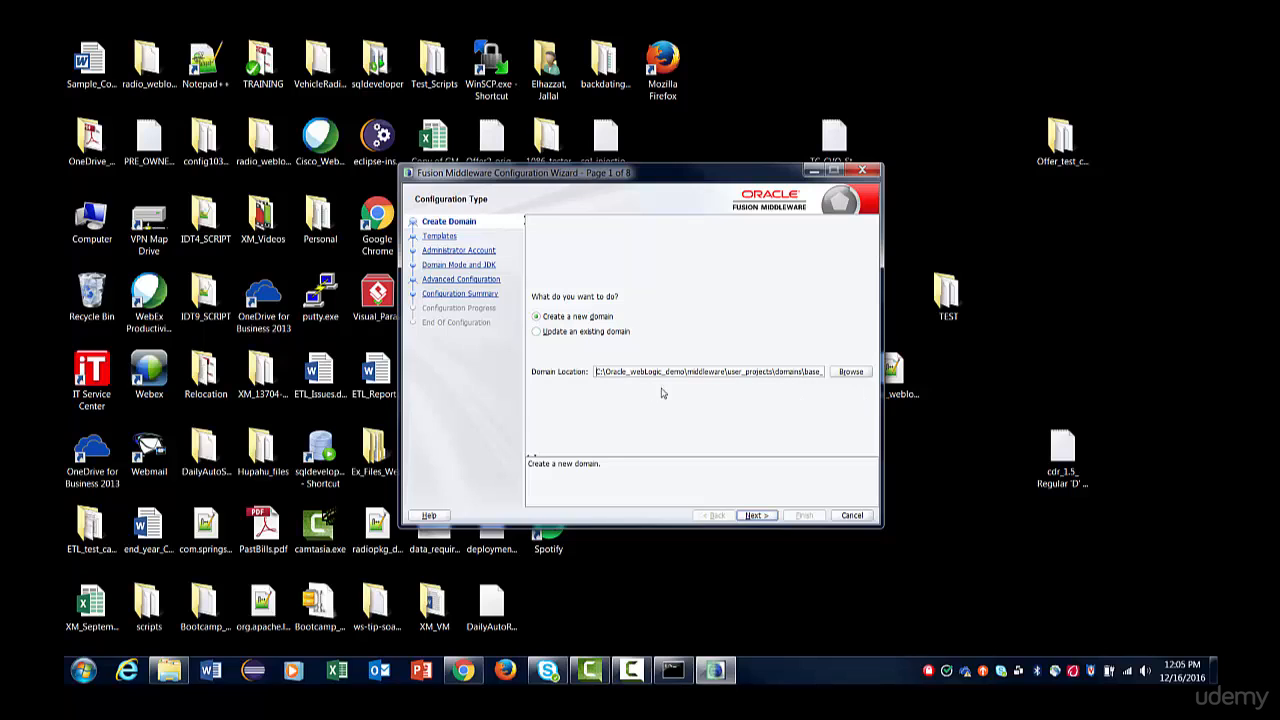
pyautogui.click(755, 515)
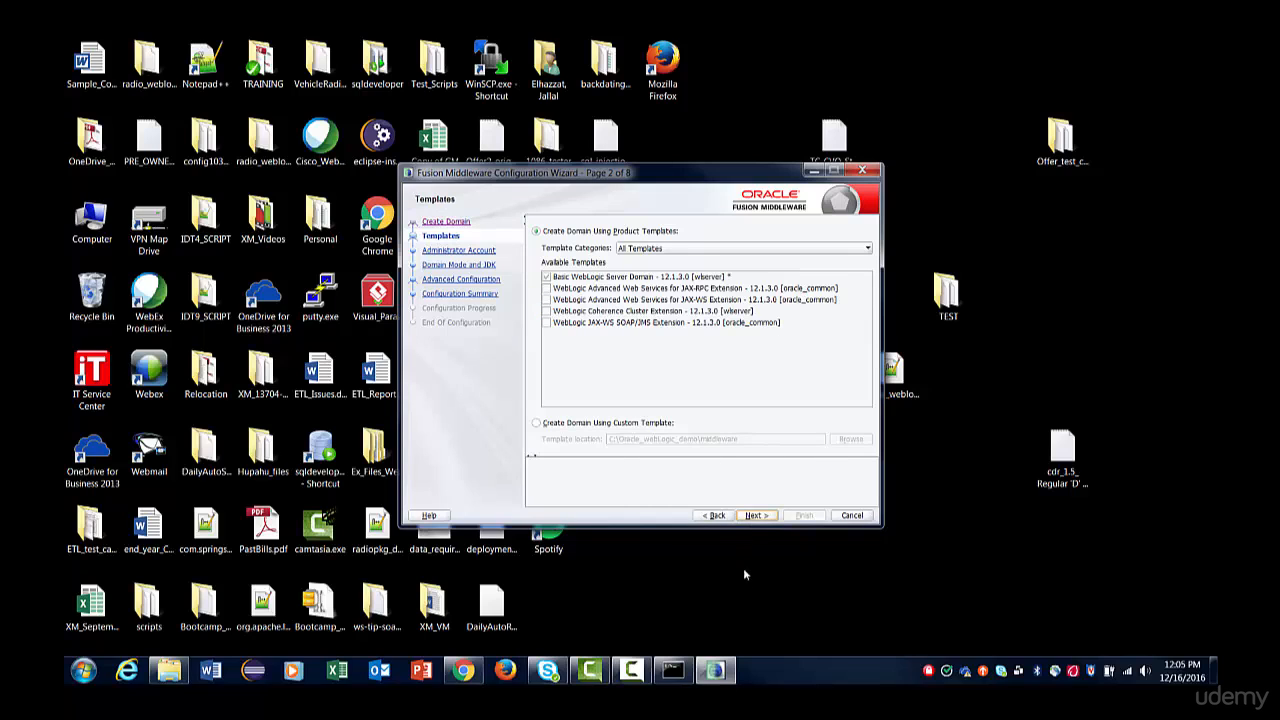
pyautogui.click(758, 517)
# Keep weblogic as the administrator account name, enter and confirm the account password, and continue.
pyautogui.click(605, 323)
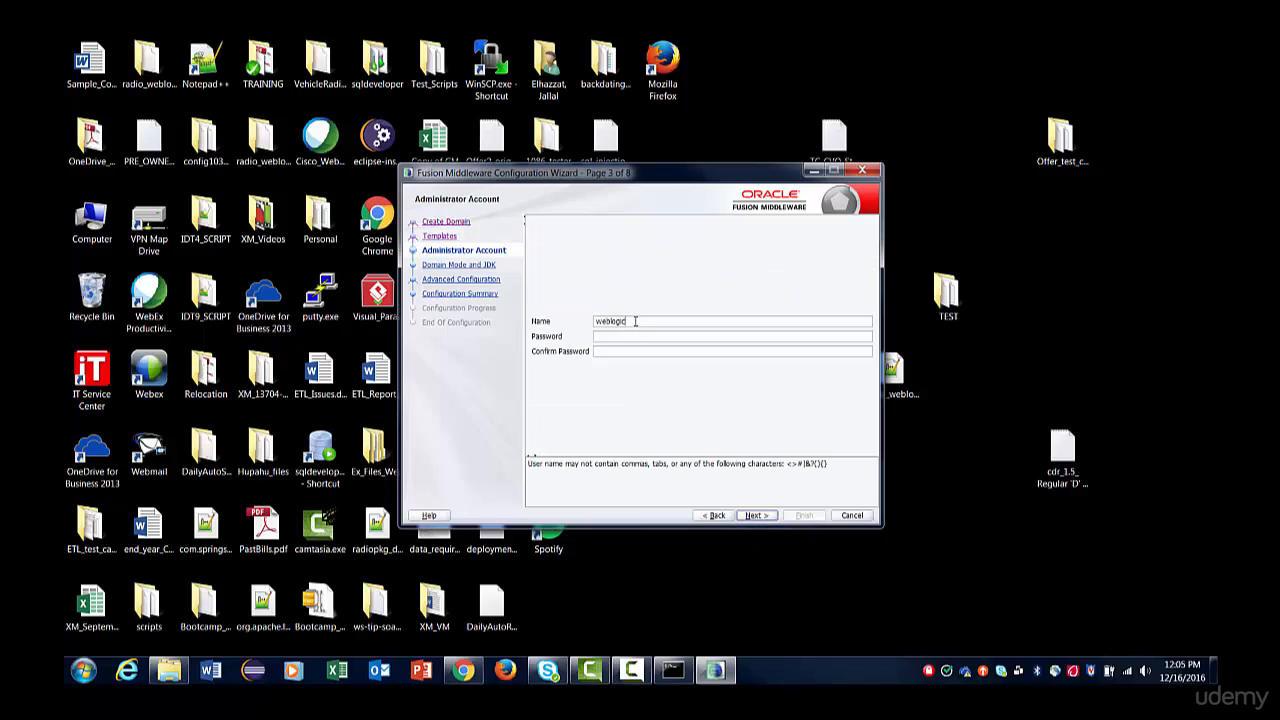
pyautogui.click(605, 338)
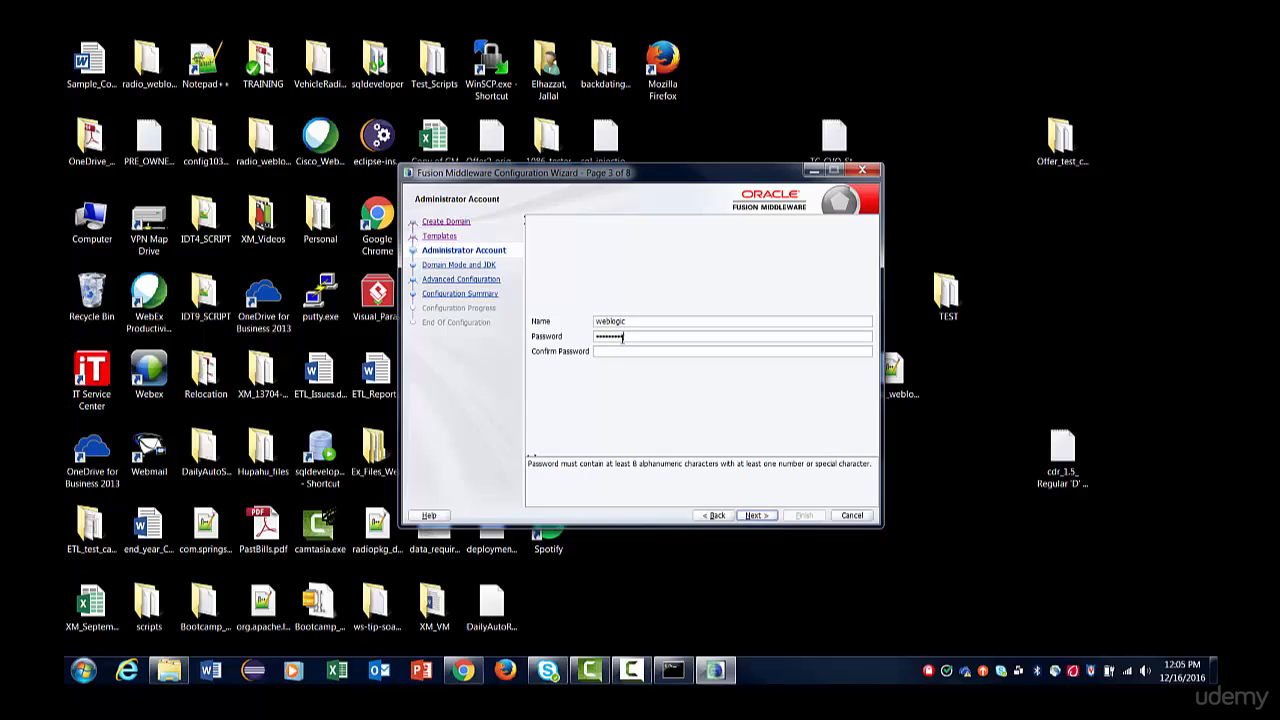
pyautogui.click(613, 351)
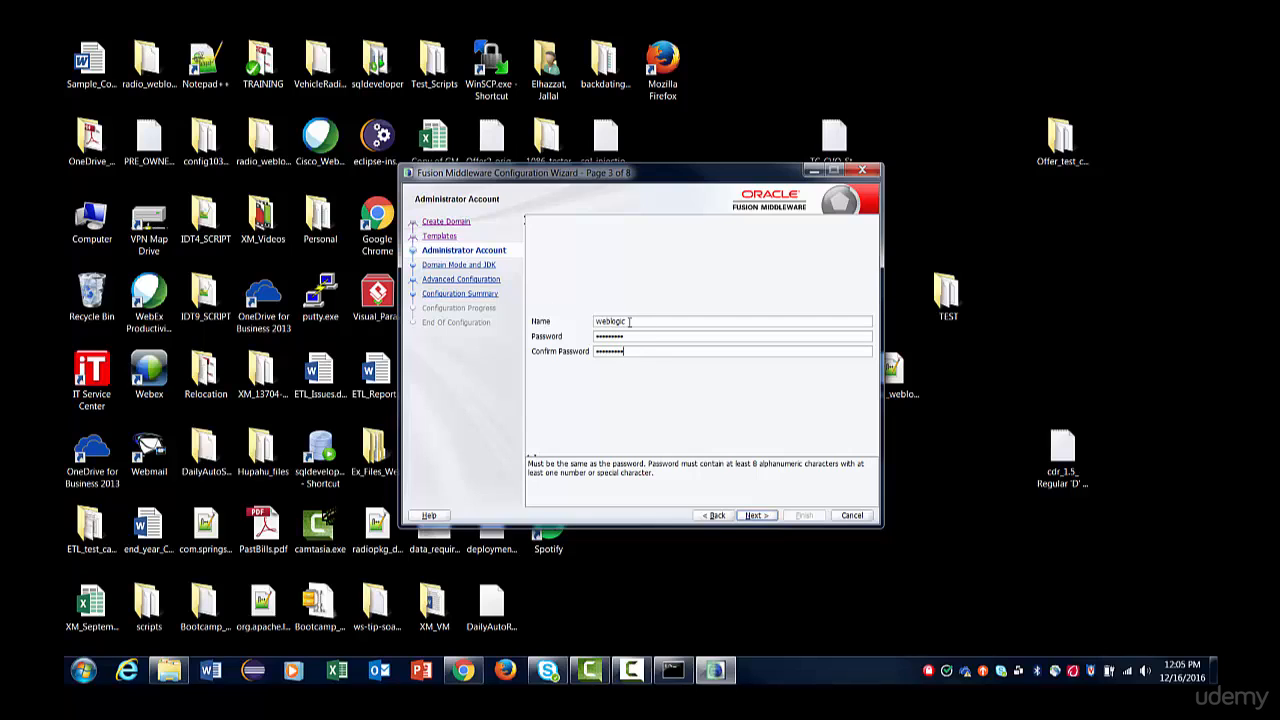
pyautogui.doubleClick(628, 321)
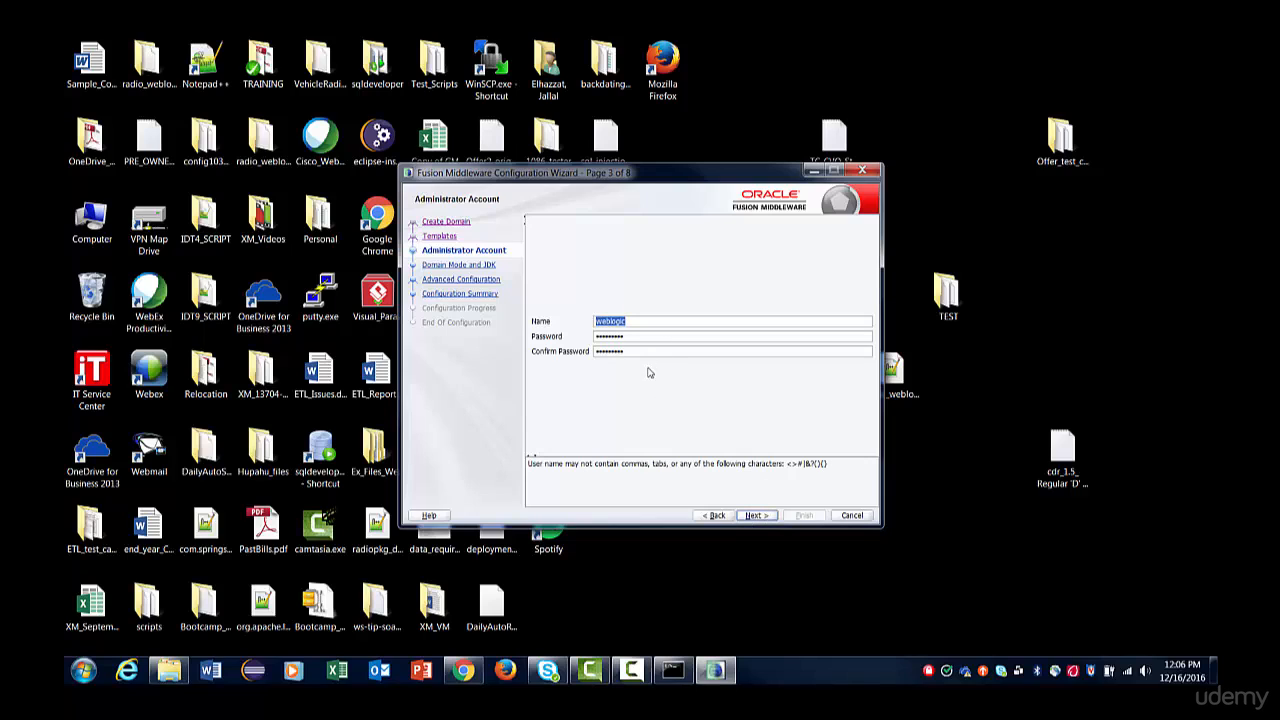
pyautogui.click(753, 516)
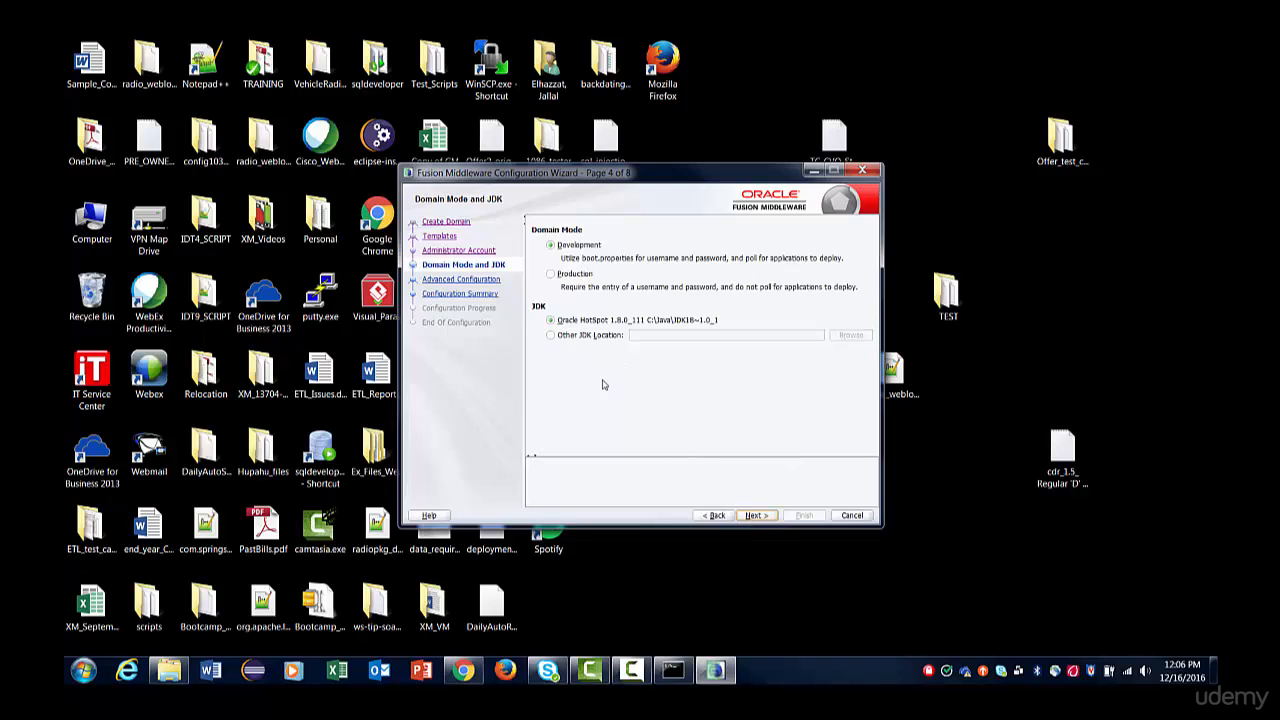
# Keep the Development domain mode and the Oracle HotSpot 1.8.0_111 JDK, and continue to Advanced Configuration.
pyautogui.click(550, 320)
pyautogui.click(550, 335)
pyautogui.click(757, 515)
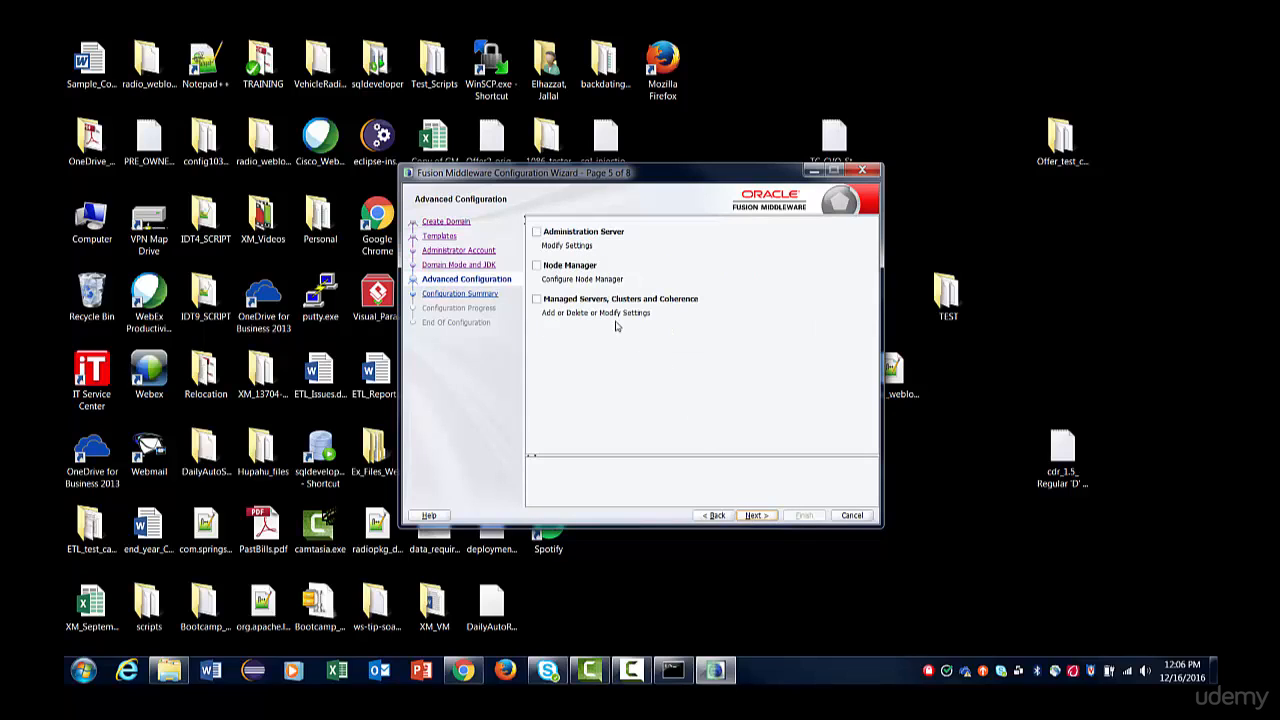
# Include Administration Server in the advanced configuration and accept AdminServer on all local addresses with listen port 7001.
pyautogui.click(538, 232)
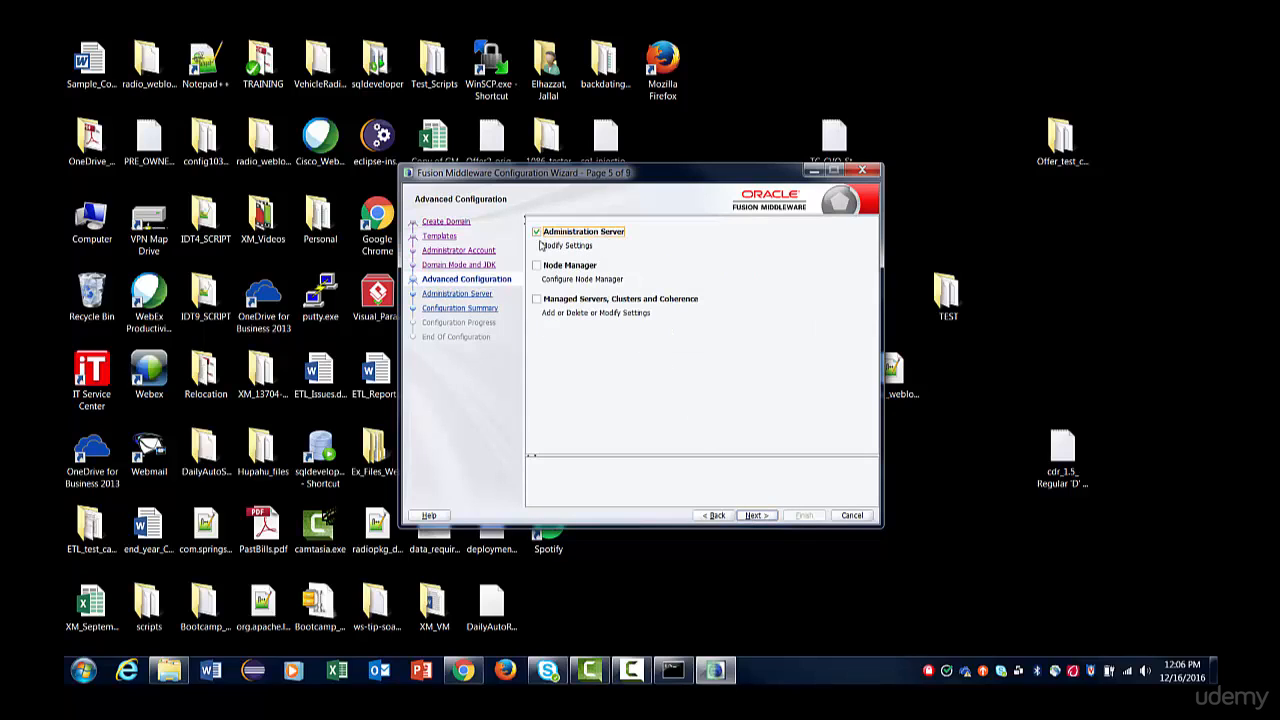
pyautogui.click(756, 516)
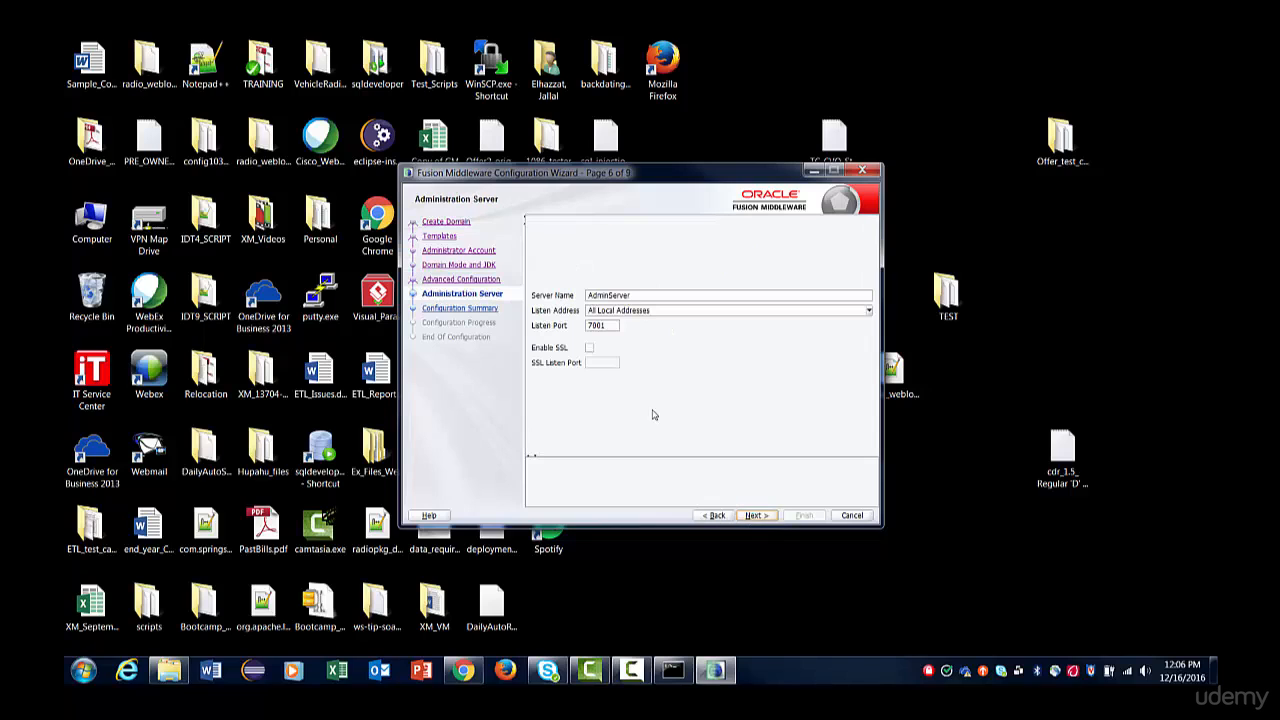
pyautogui.click(760, 516)
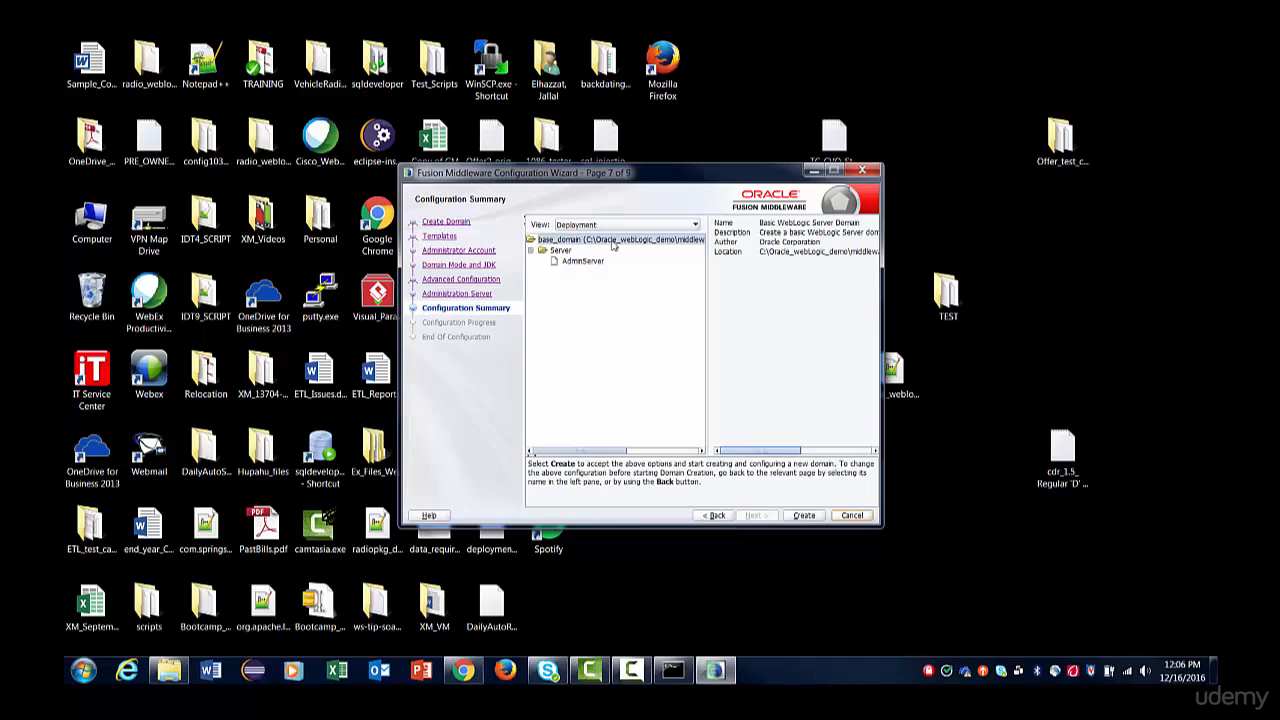
# Create base_domain and finish the Configuration Wizard with Start Admin Server enabled.
pyautogui.click(805, 516)
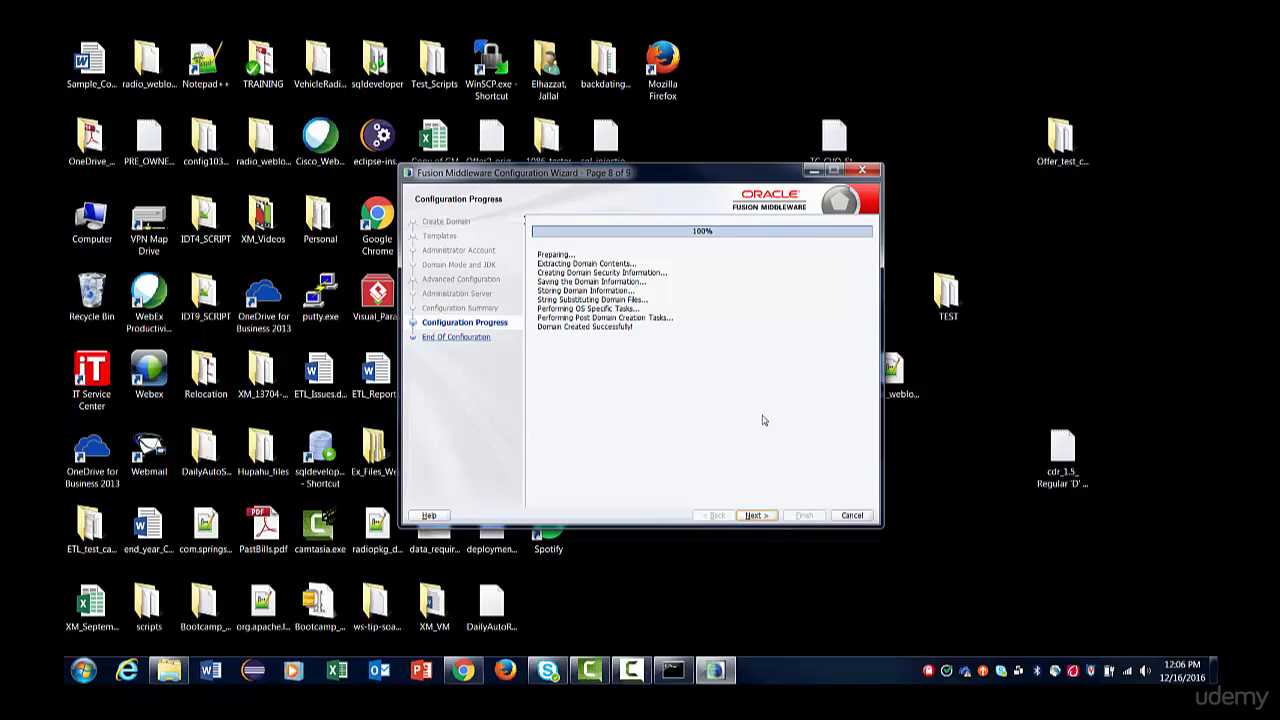
pyautogui.click(755, 515)
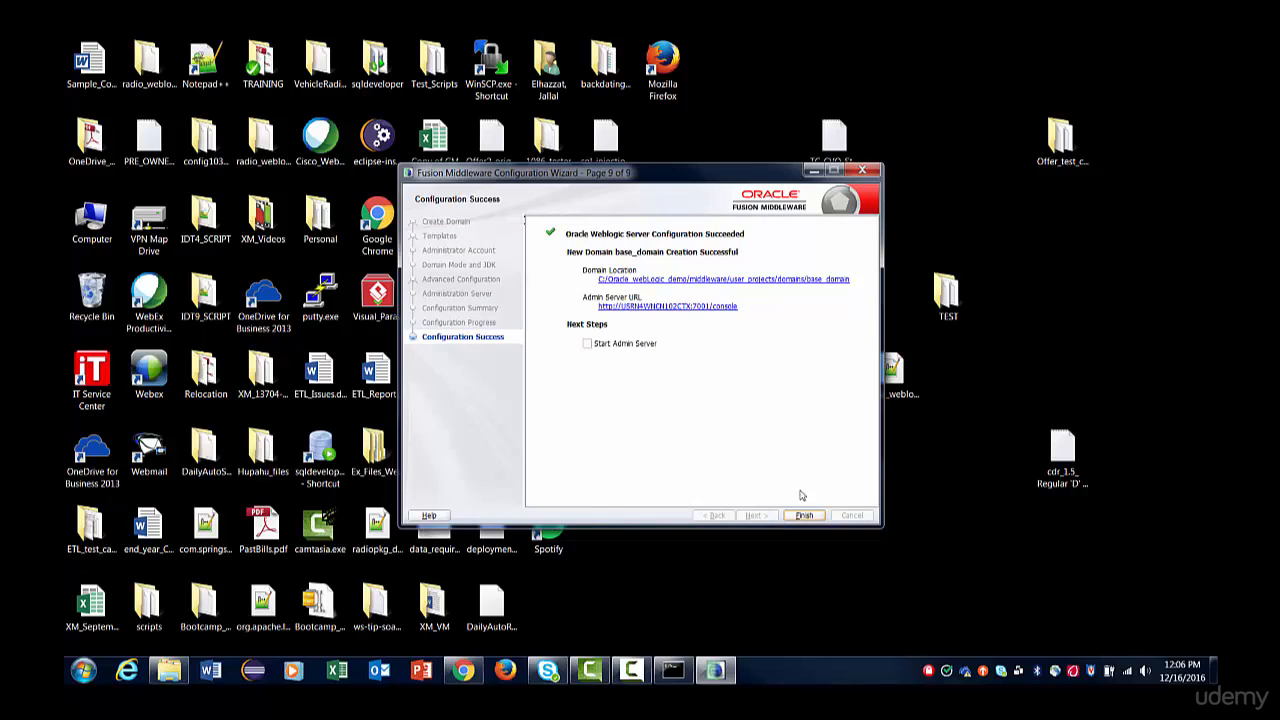
pyautogui.click(587, 344)
pyautogui.click(804, 515)
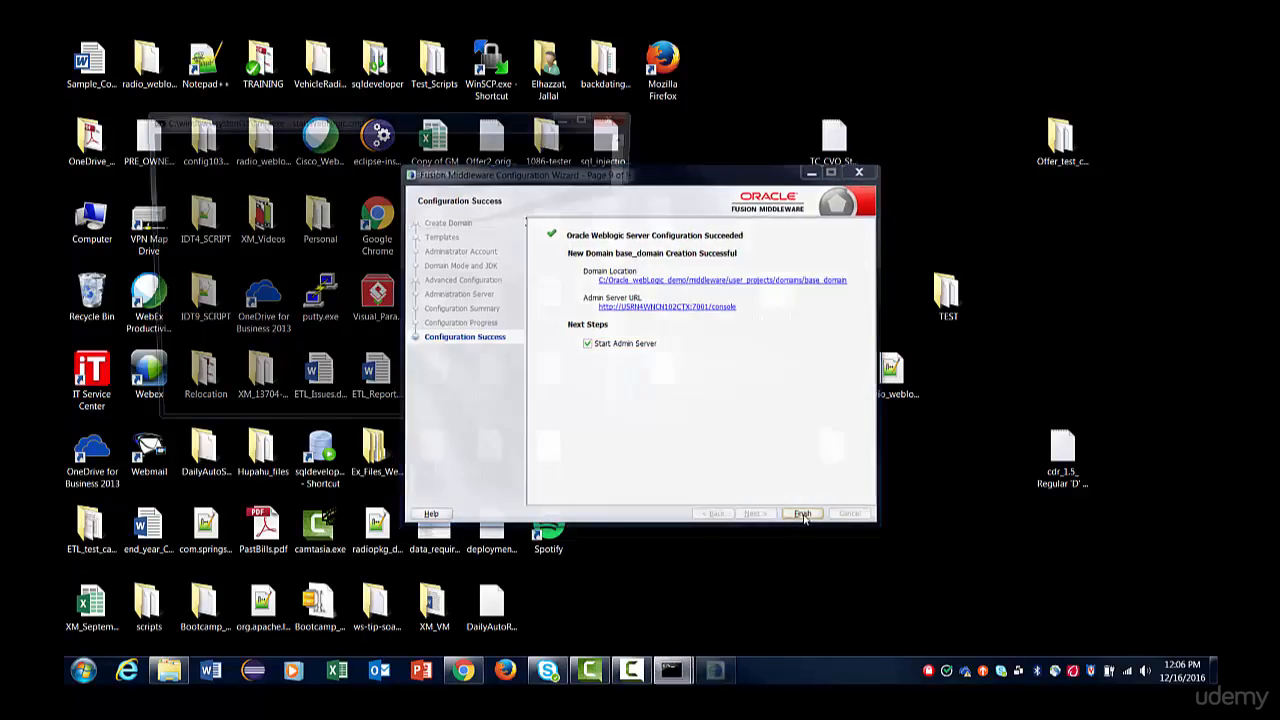
# Move the startWebLogic.cmd console into view and examine its last message for the server state.
pyautogui.moveTo(436, 120); pyautogui.dragTo(606, 123)
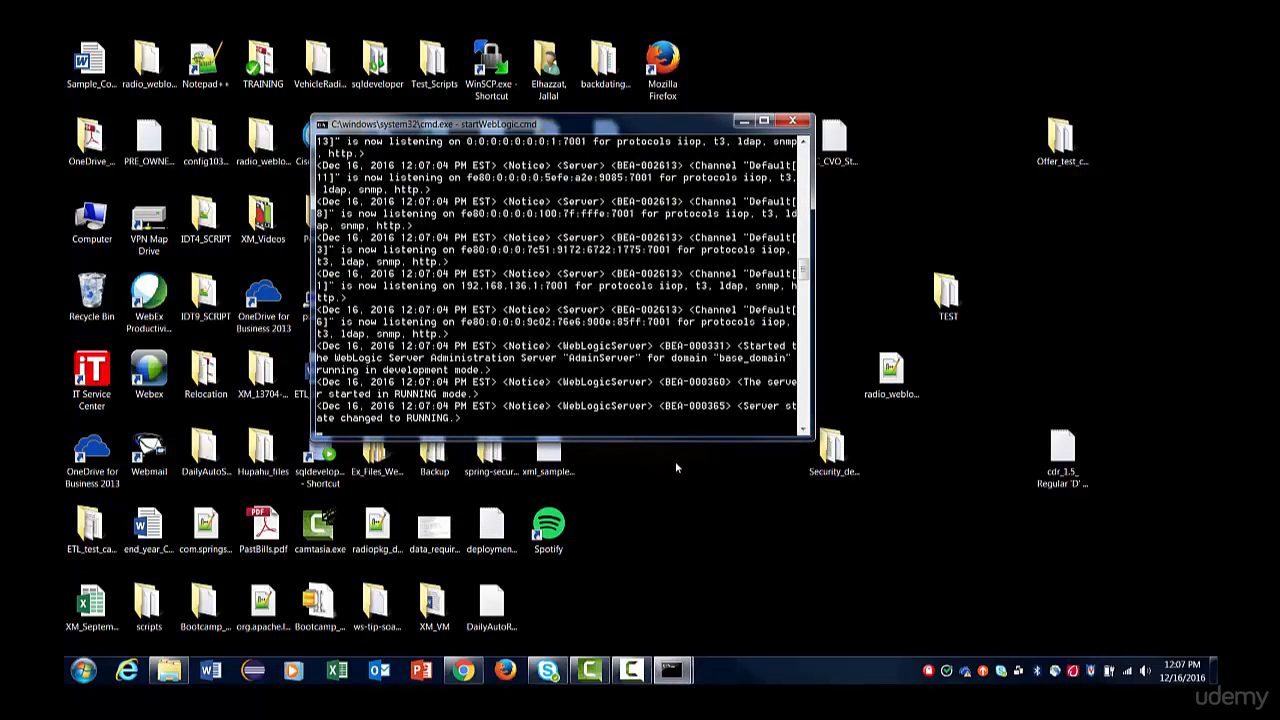
pyautogui.moveTo(746, 408); pyautogui.dragTo(798, 421)
pyautogui.click(338, 419)
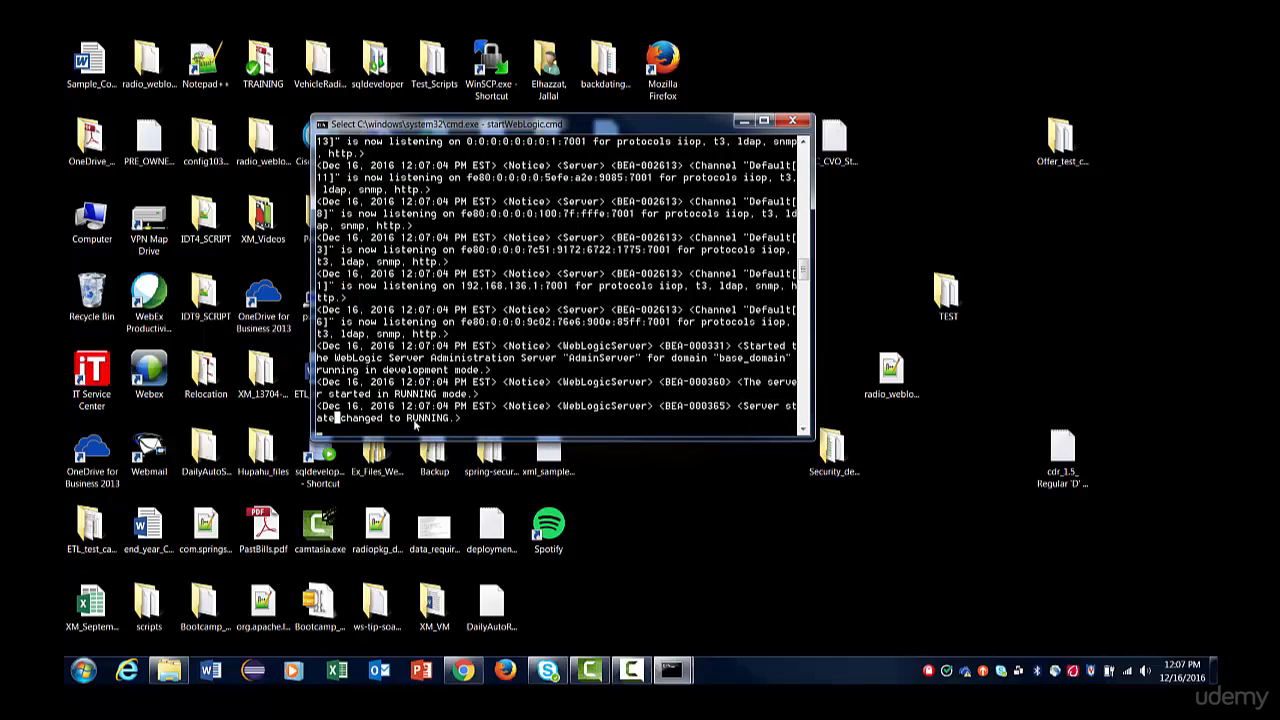
pyautogui.moveTo(460, 419); pyautogui.dragTo(349, 421)
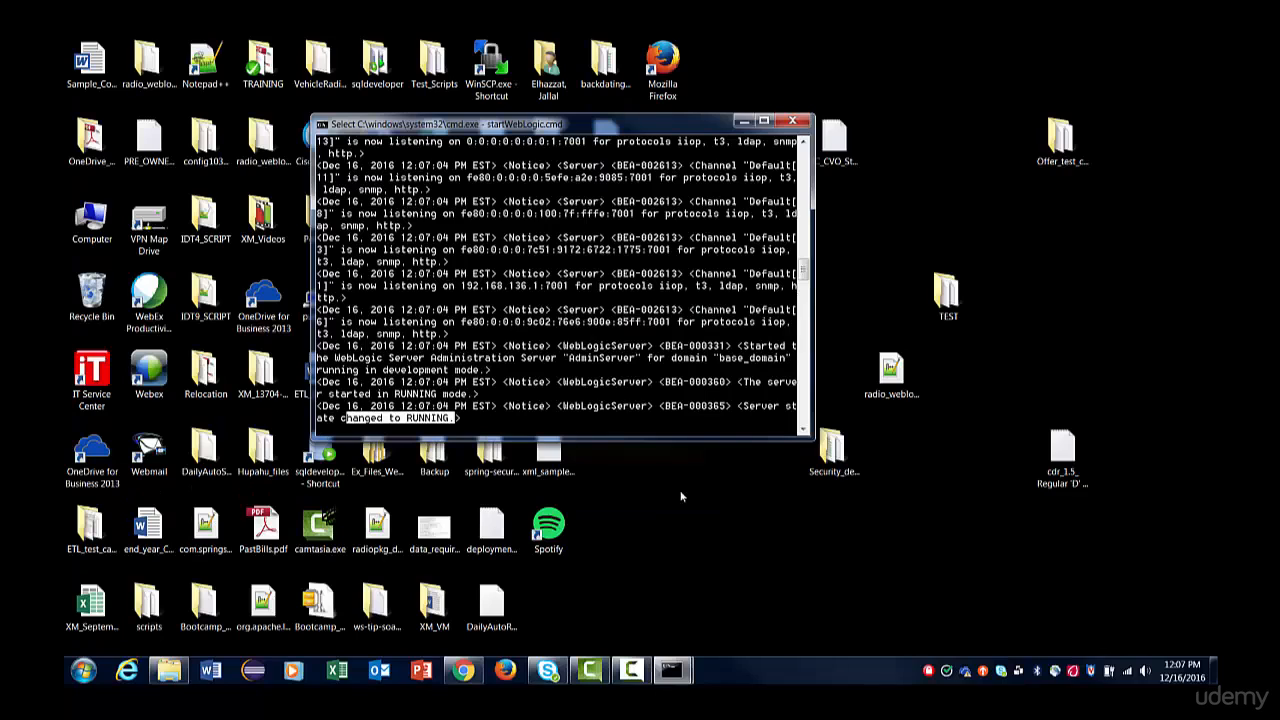
# Launch Eclipse with D:\WLS\SampleWebServices as the workspace and close the Welcome page.
pyautogui.click(256, 670)
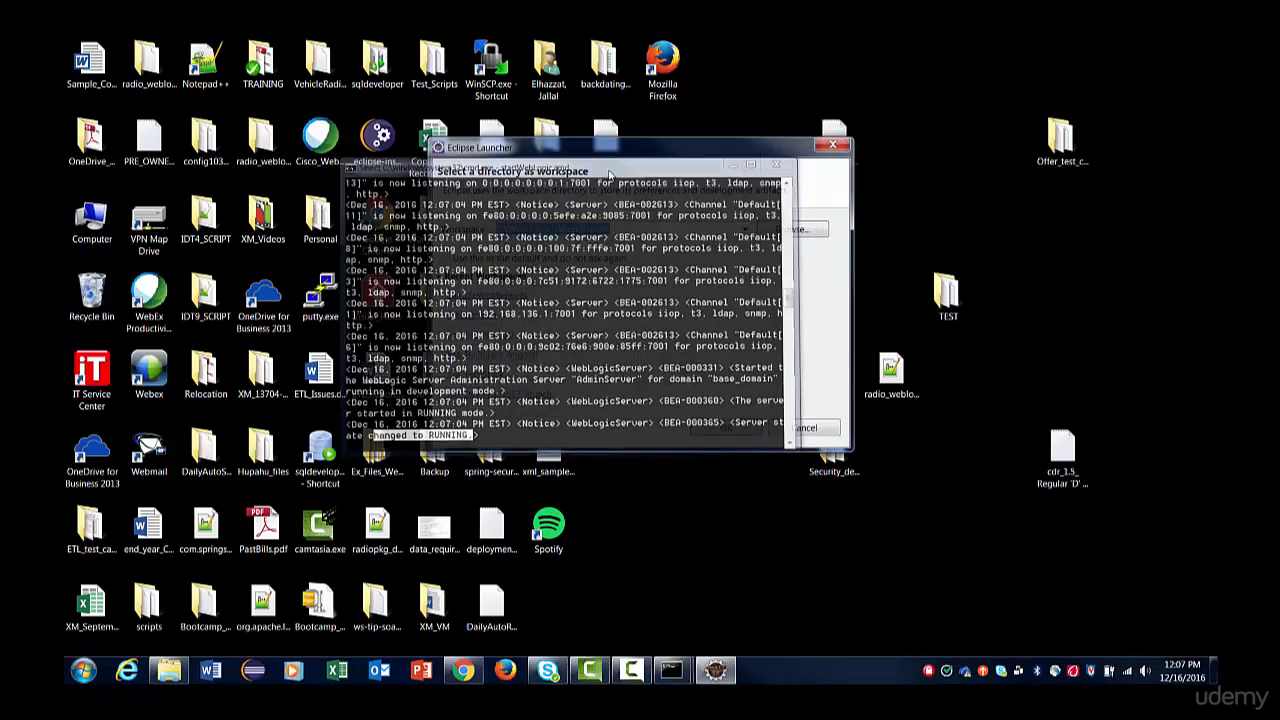
pyautogui.click(766, 231)
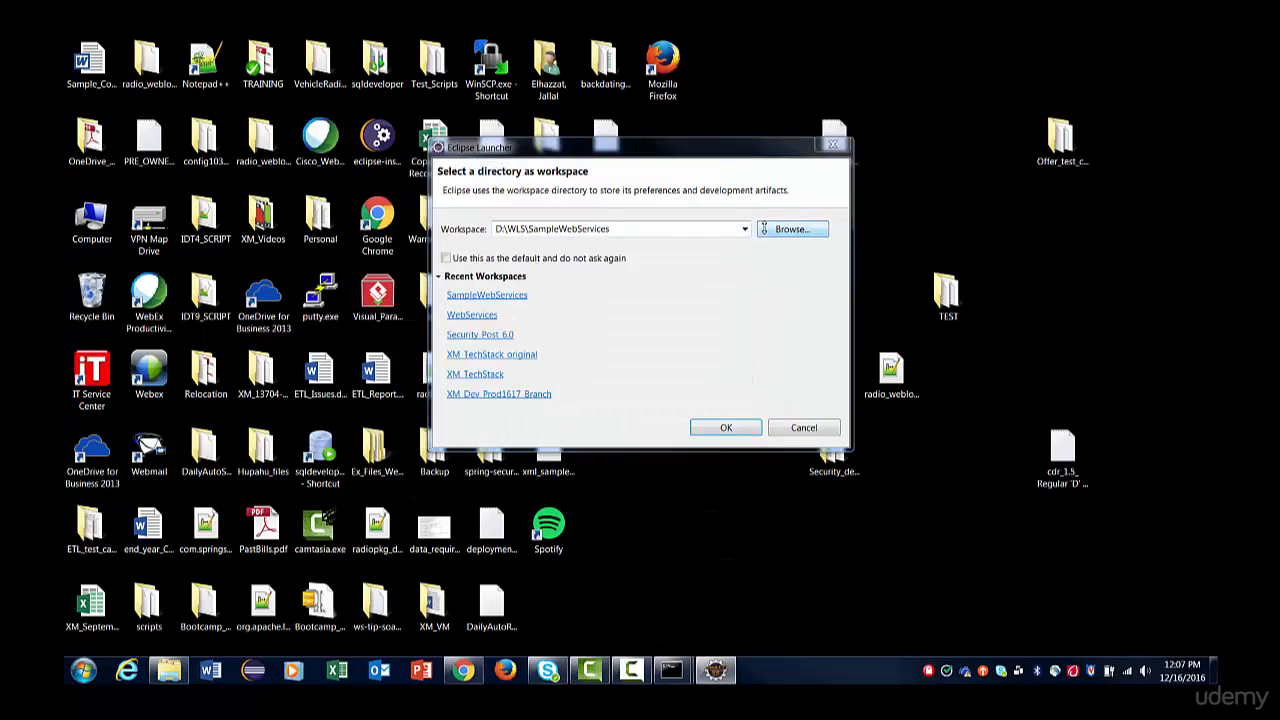
pyautogui.doubleClick(627, 492)
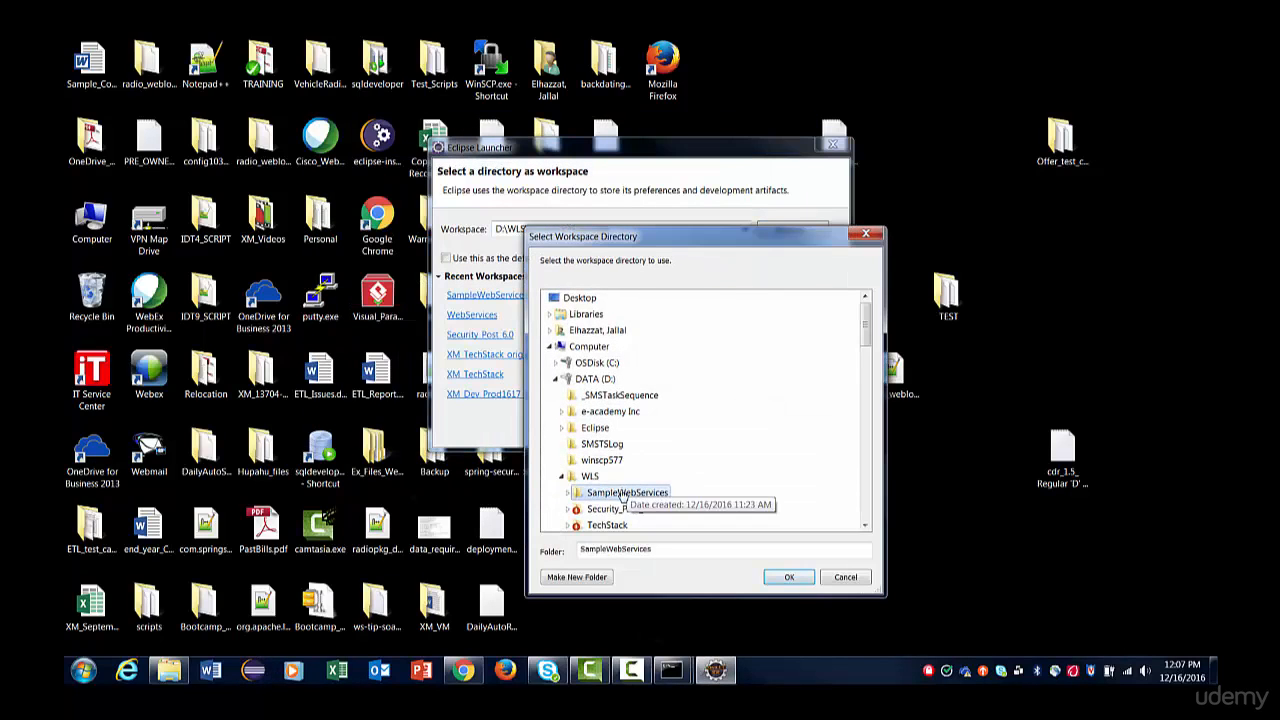
pyautogui.click(788, 578)
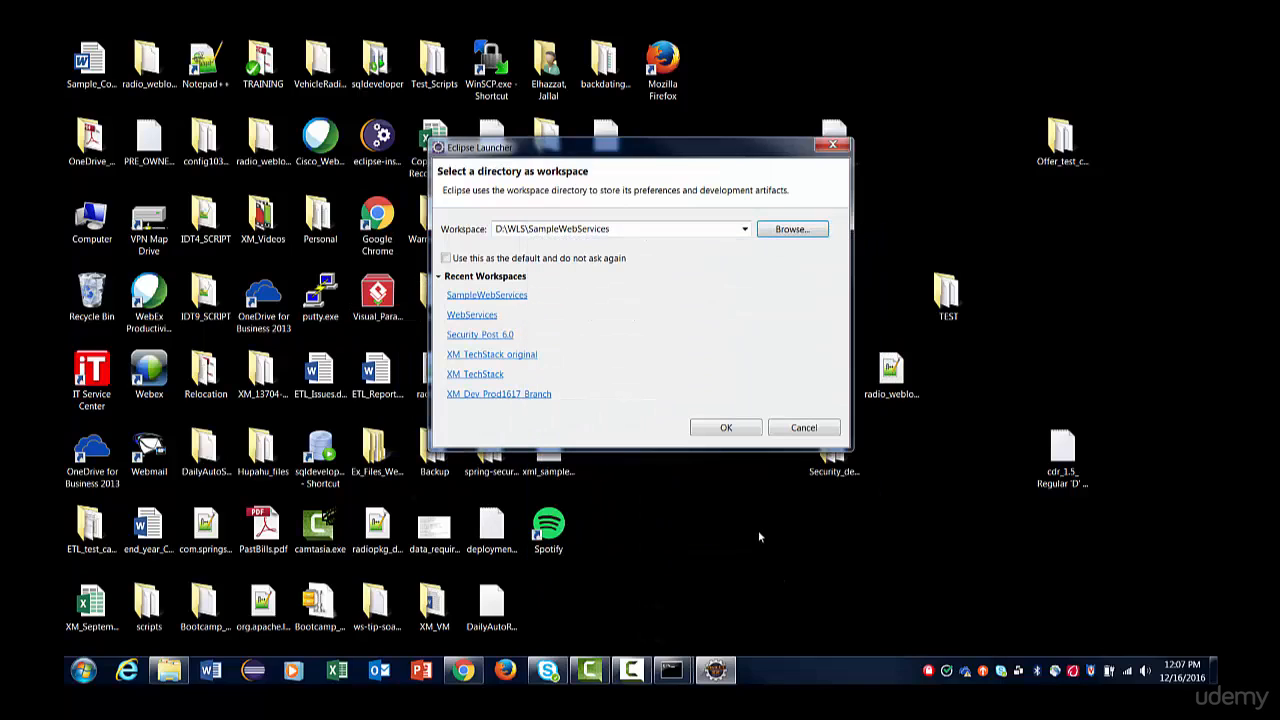
pyautogui.click(727, 428)
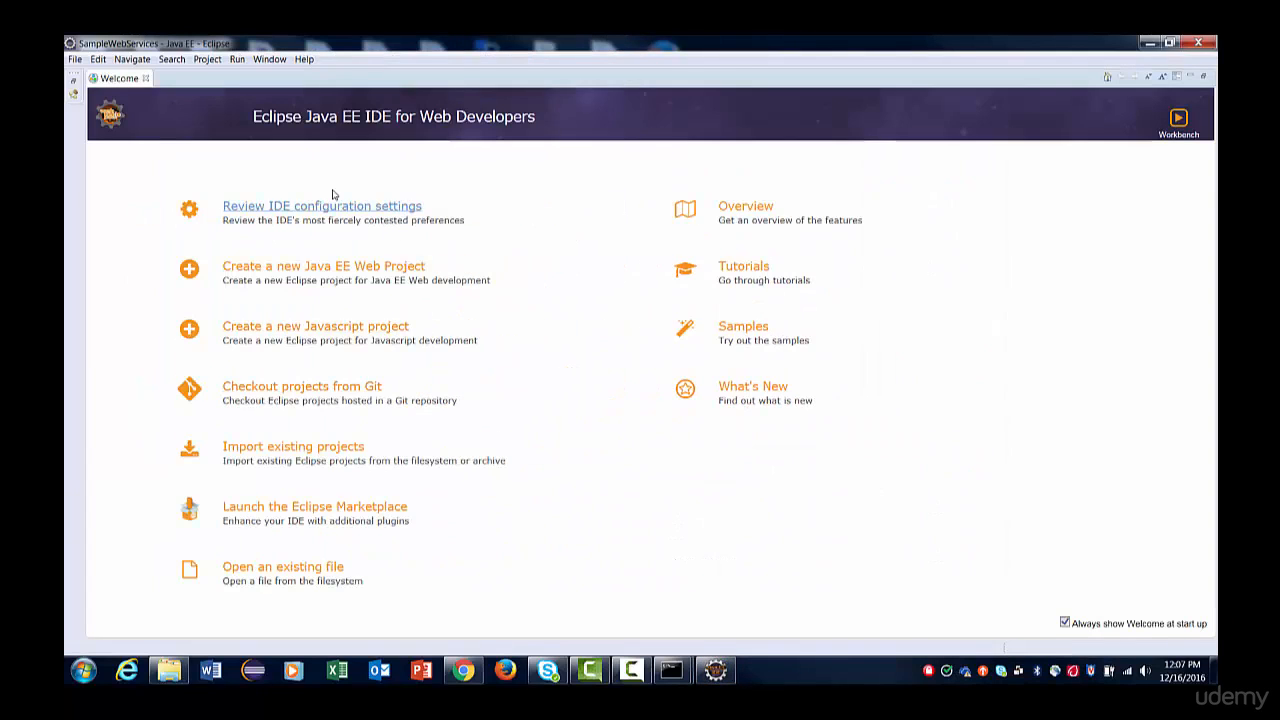
pyautogui.click(146, 78)
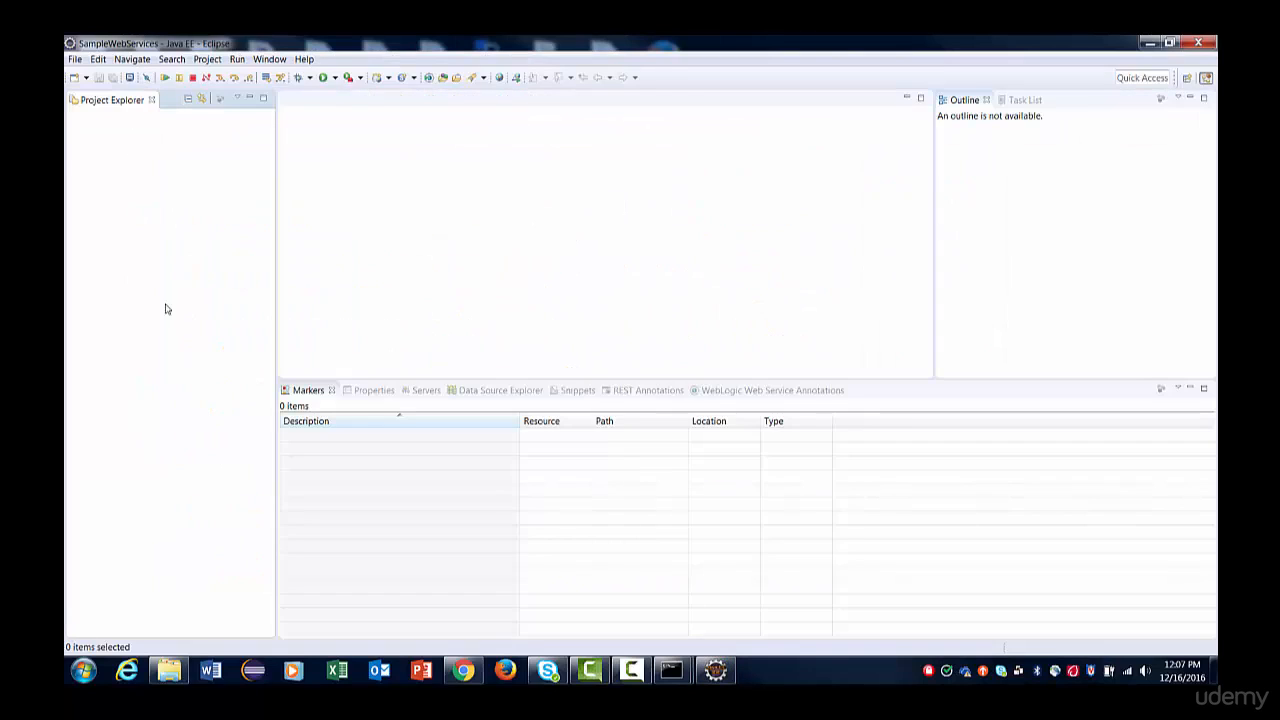
# Start a new server definition from the Servers view, choosing Oracle WebLogic Server 12c (12.1.3) as the server type on localhost.
pyautogui.click(423, 391)
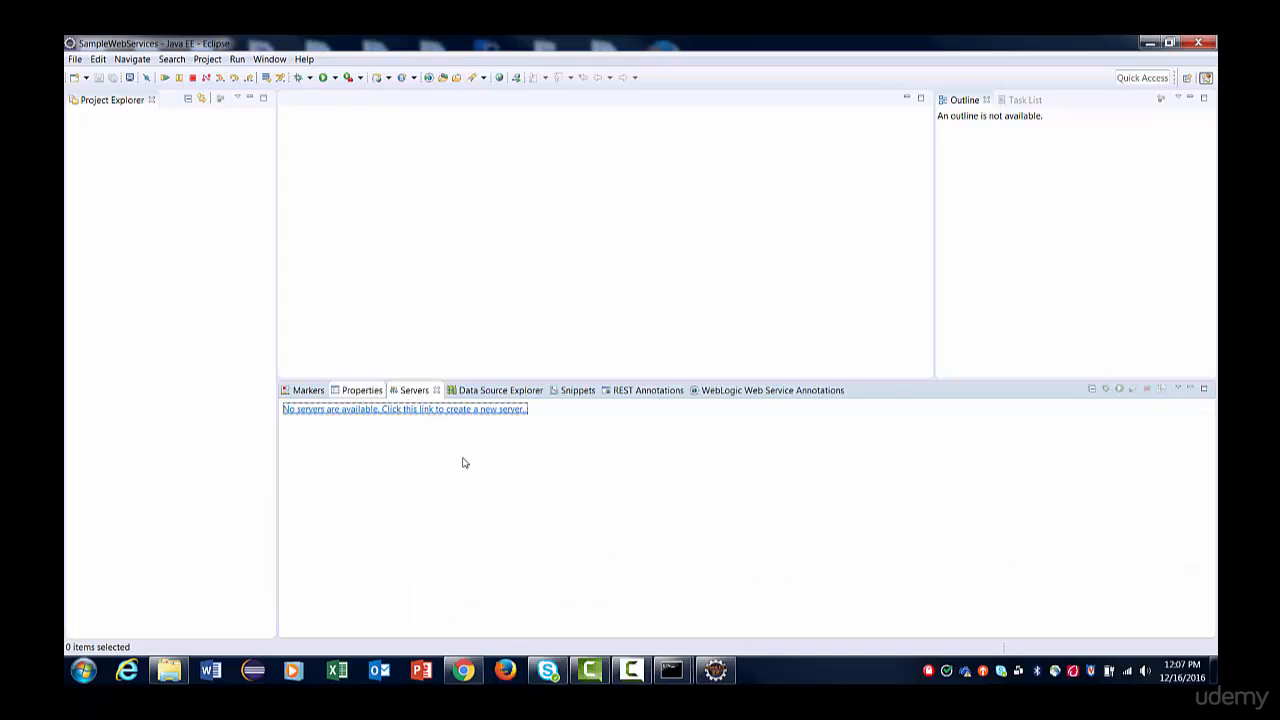
pyautogui.click(416, 418)
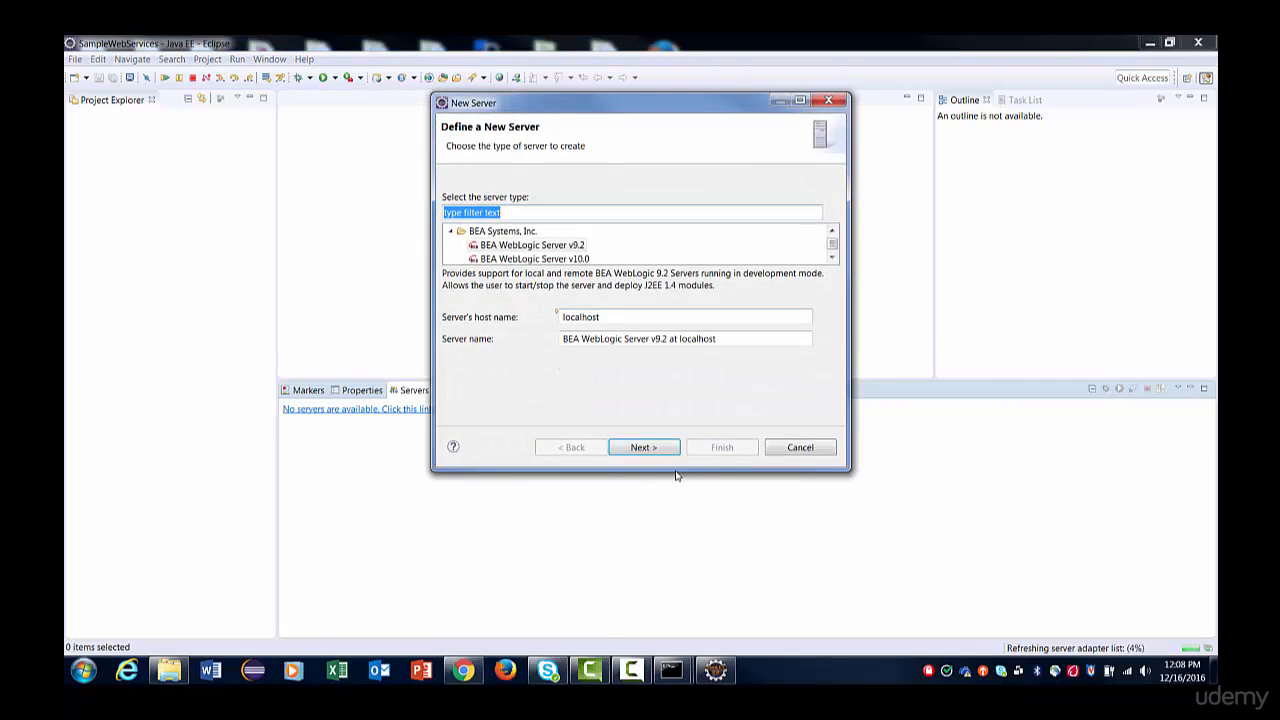
pyautogui.moveTo(677, 472); pyautogui.dragTo(717, 590)
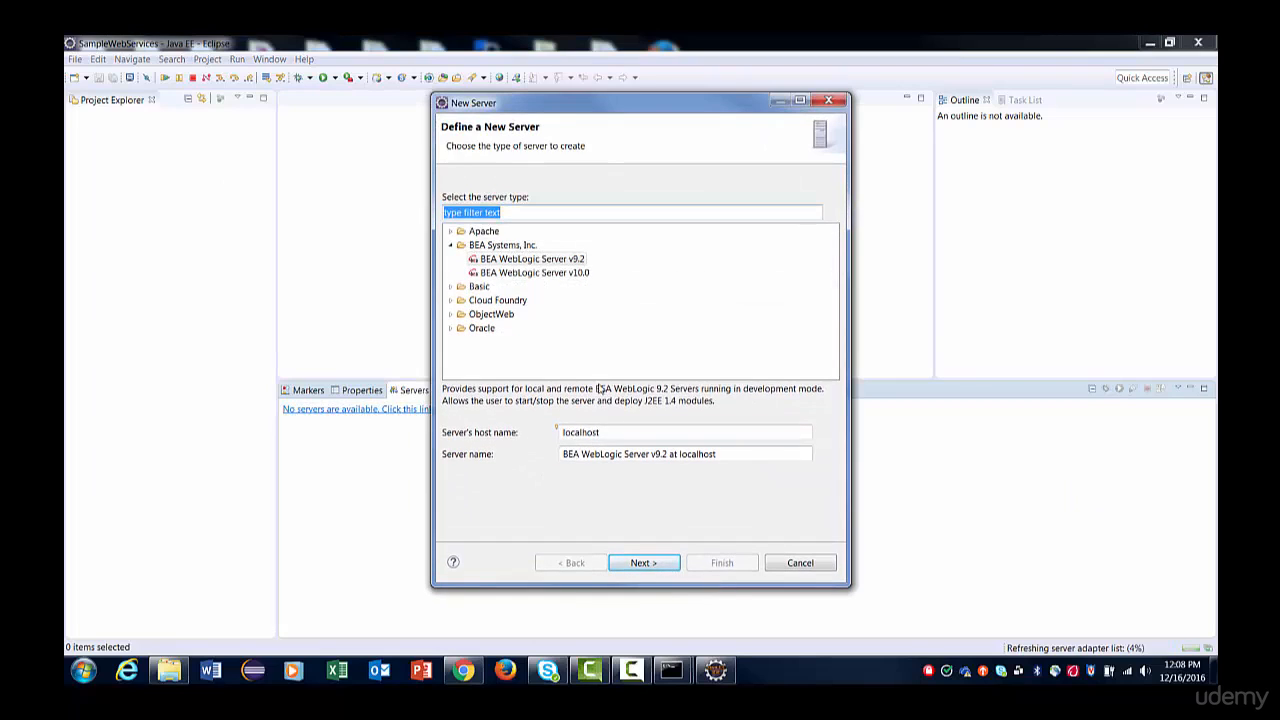
pyautogui.click(459, 329)
pyautogui.click(450, 329)
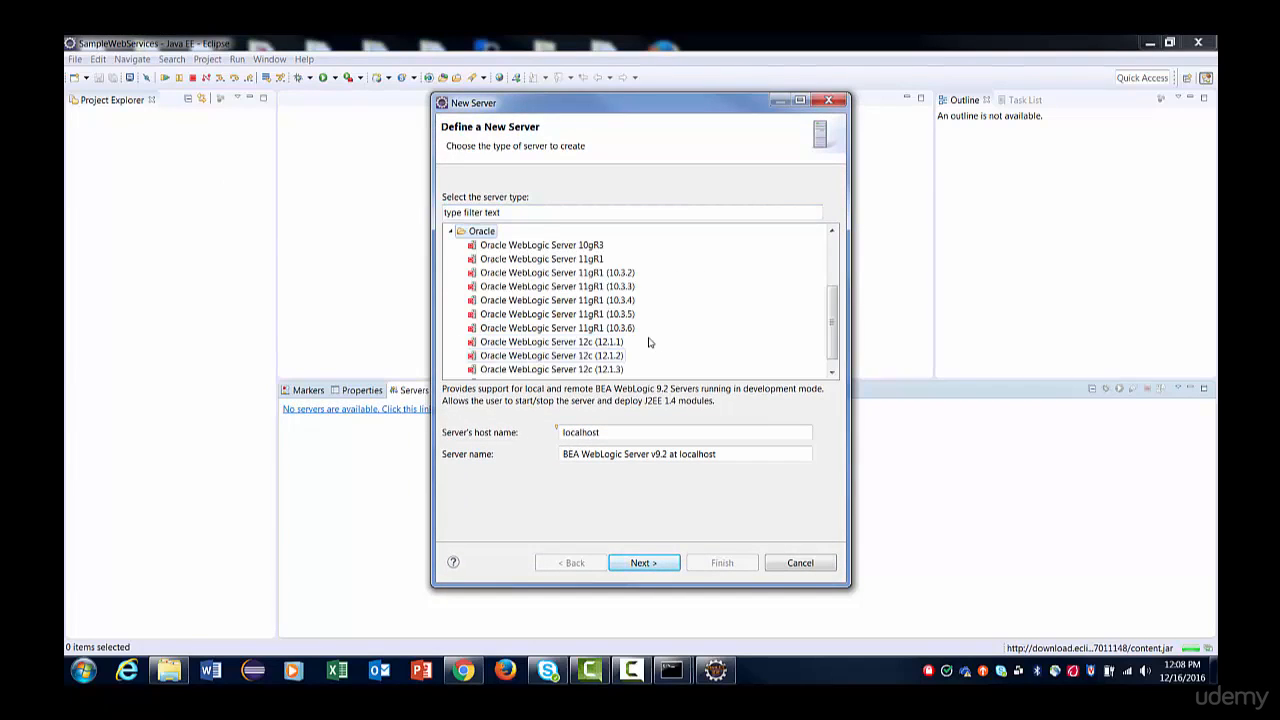
pyautogui.scroll(-1, 822, 360)
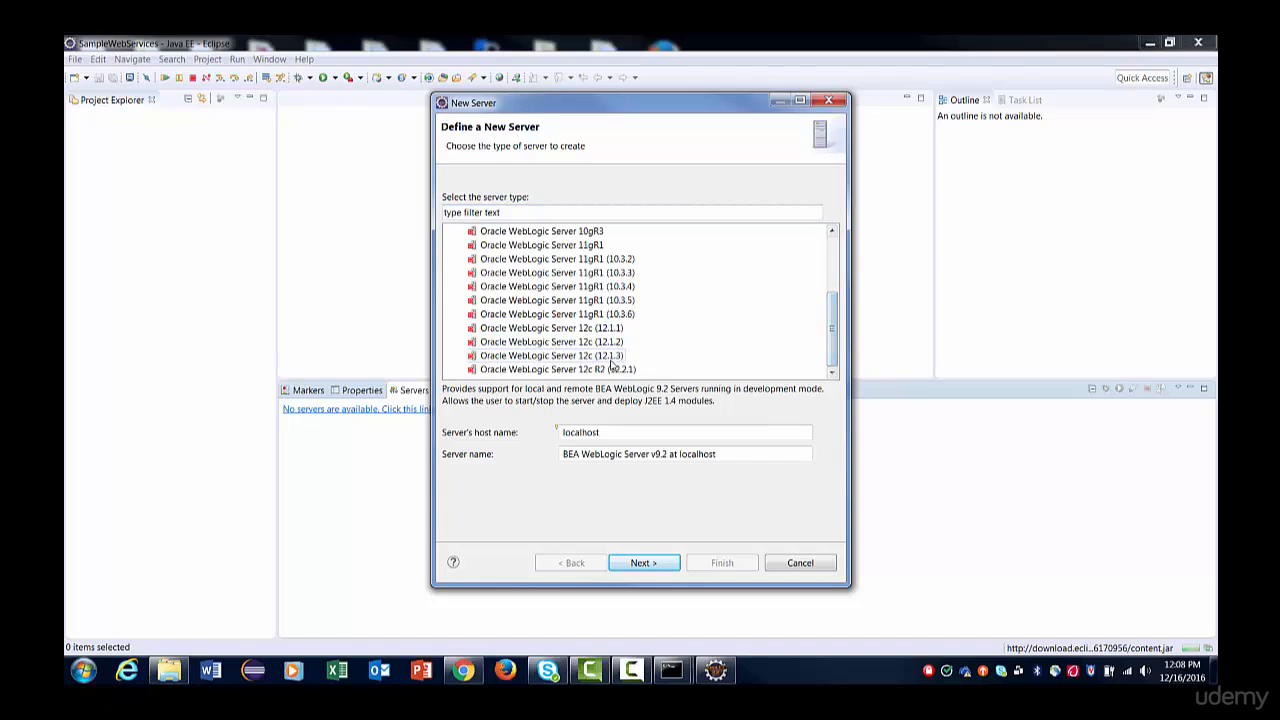
pyautogui.click(600, 356)
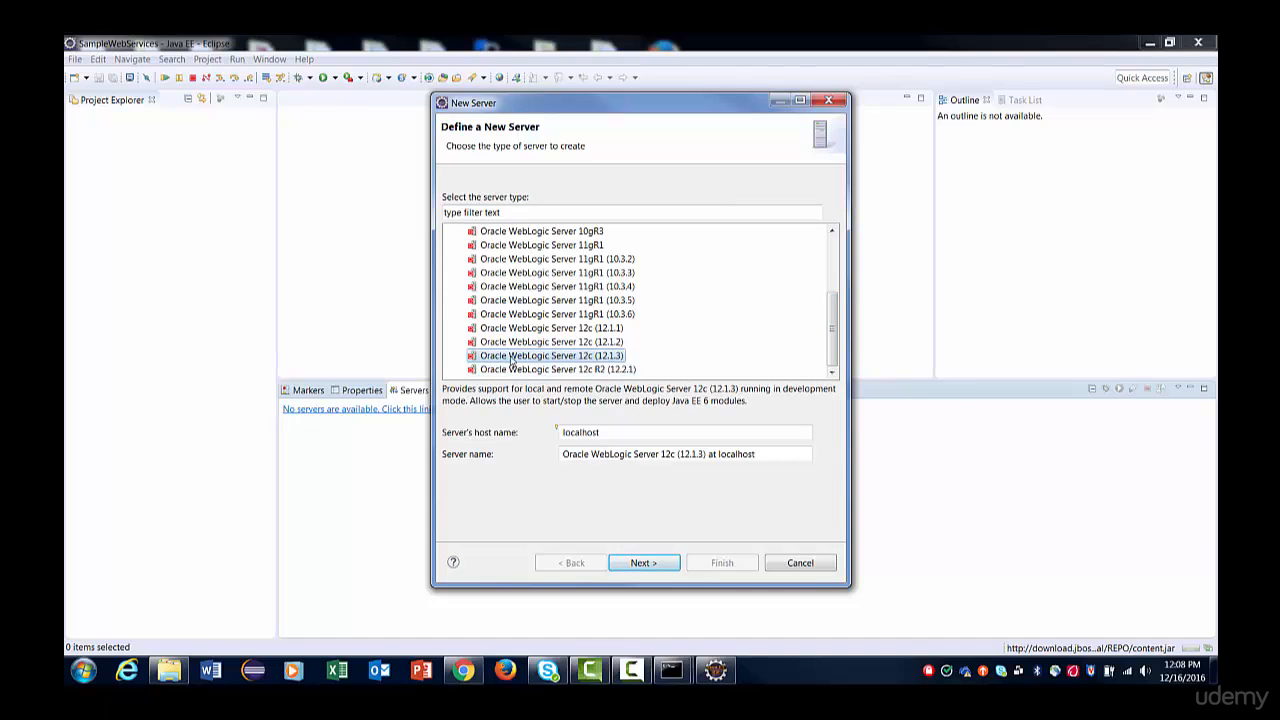
pyautogui.click(643, 564)
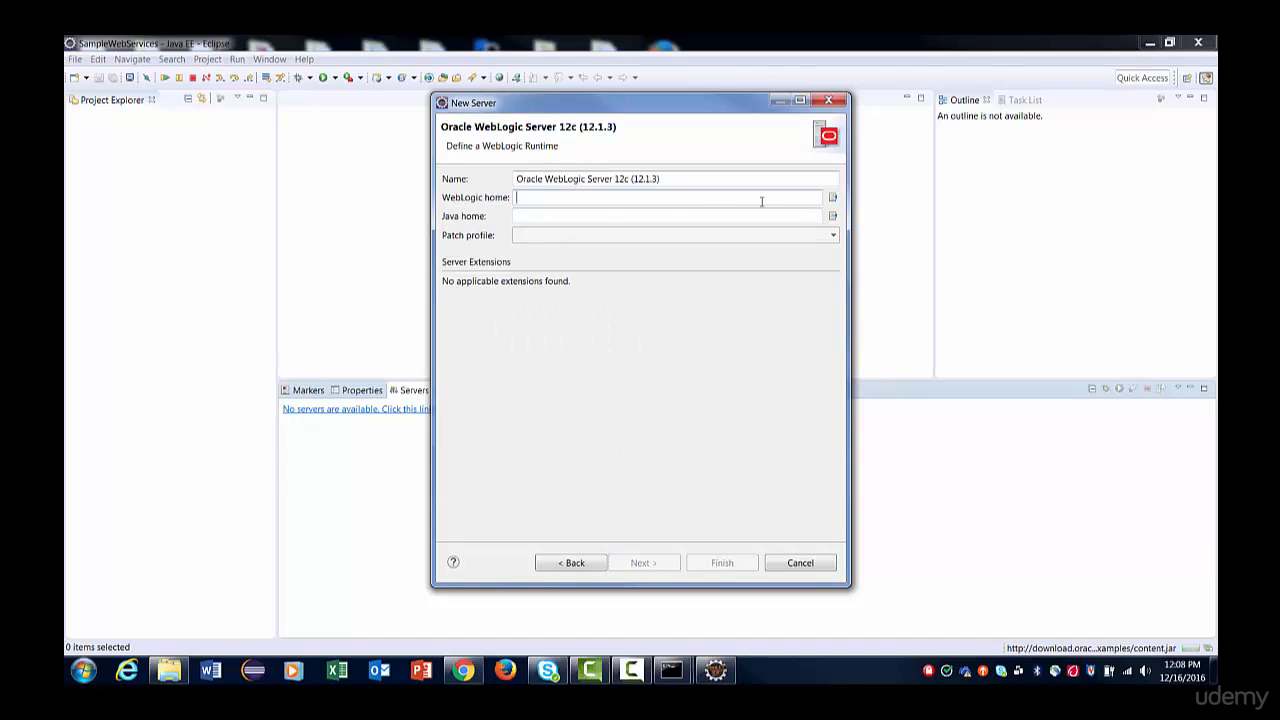
# Set the runtime's WebLogic home to the C:\Oracle_webLogic_demo\middleware\wlserver folder.
pyautogui.click(522, 200)
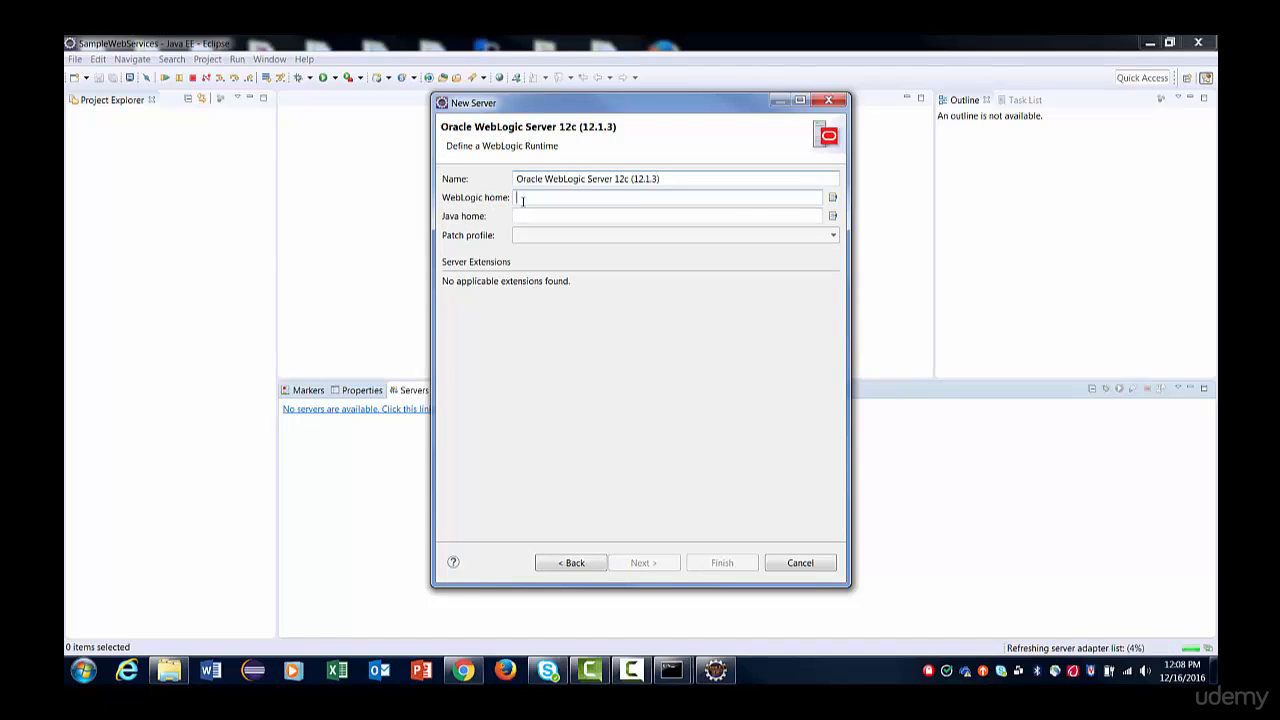
pyautogui.click(832, 197)
pyautogui.moveTo(710, 272); pyautogui.dragTo(752, 306)
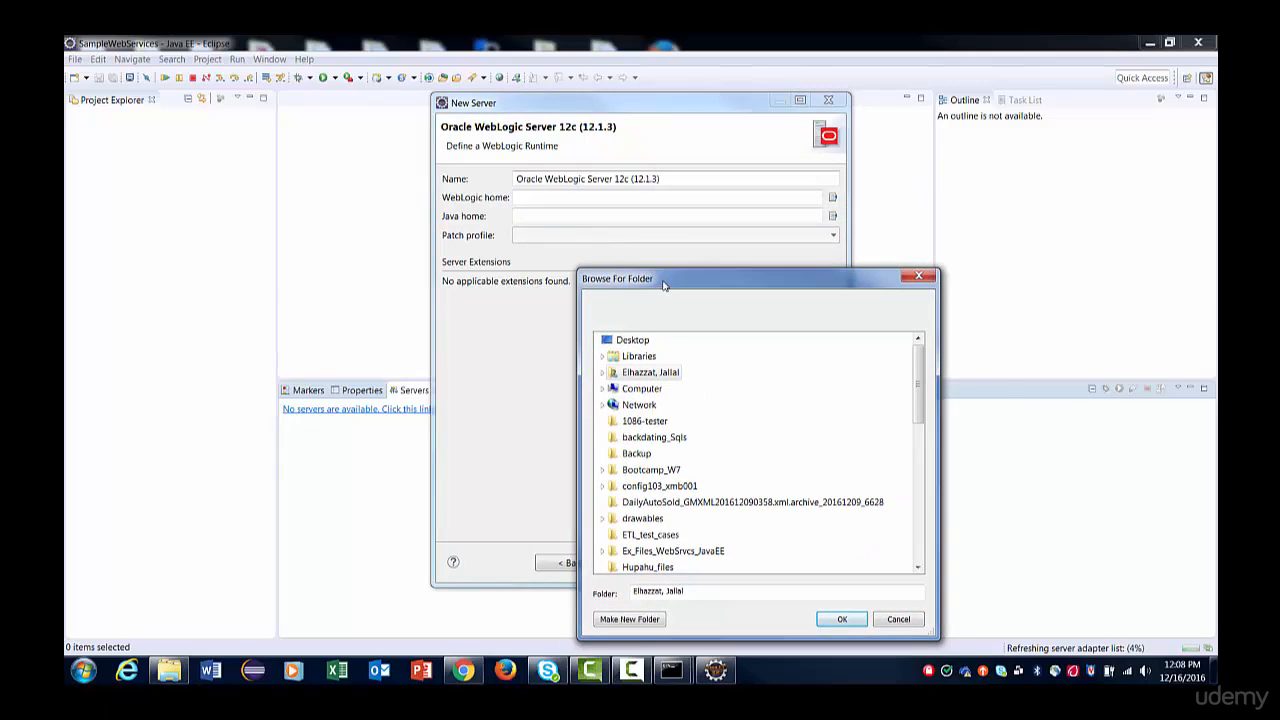
pyautogui.moveTo(663, 280); pyautogui.dragTo(724, 150)
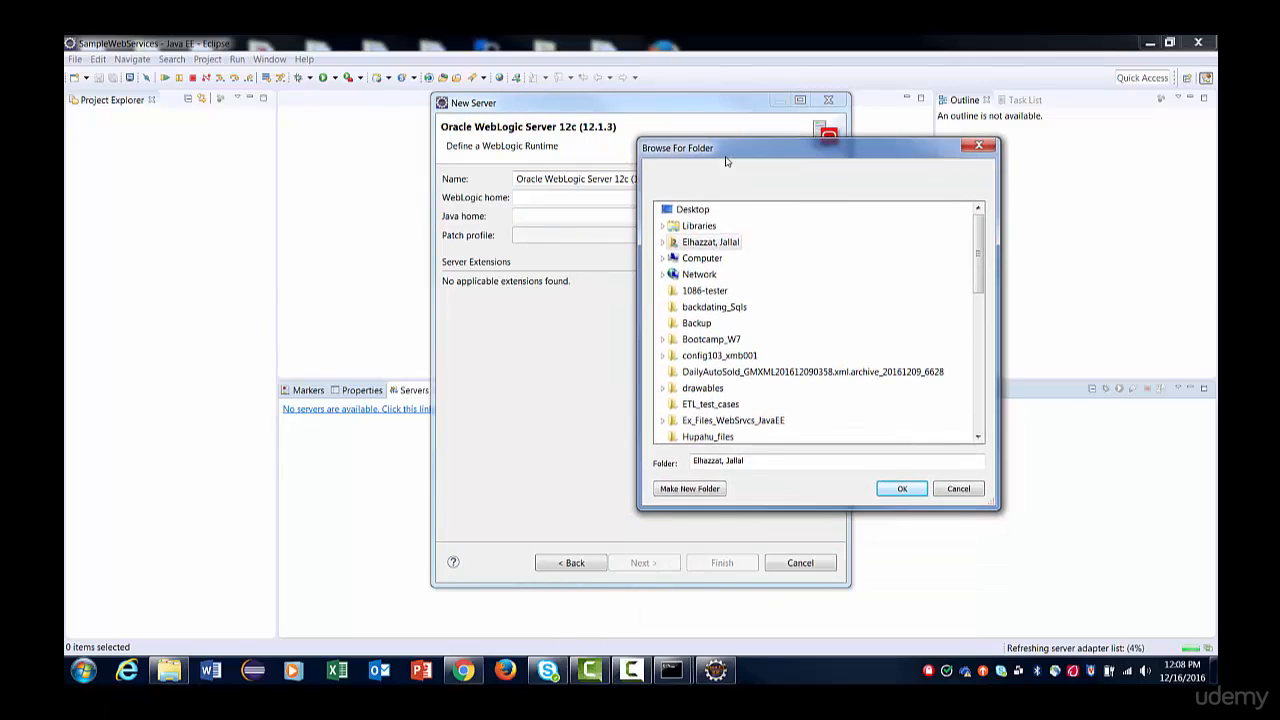
pyautogui.click(663, 259)
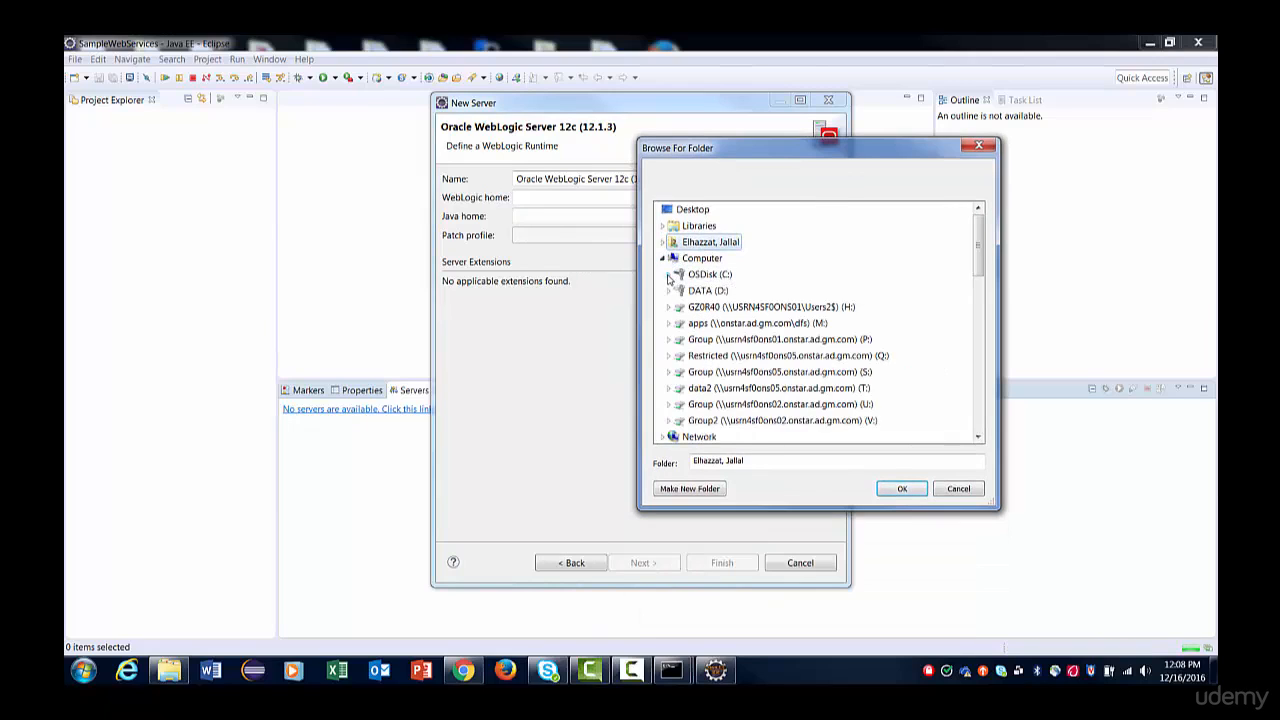
pyautogui.click(668, 274)
pyautogui.scroll(-3, 700, 300)
pyautogui.doubleClick(761, 325)
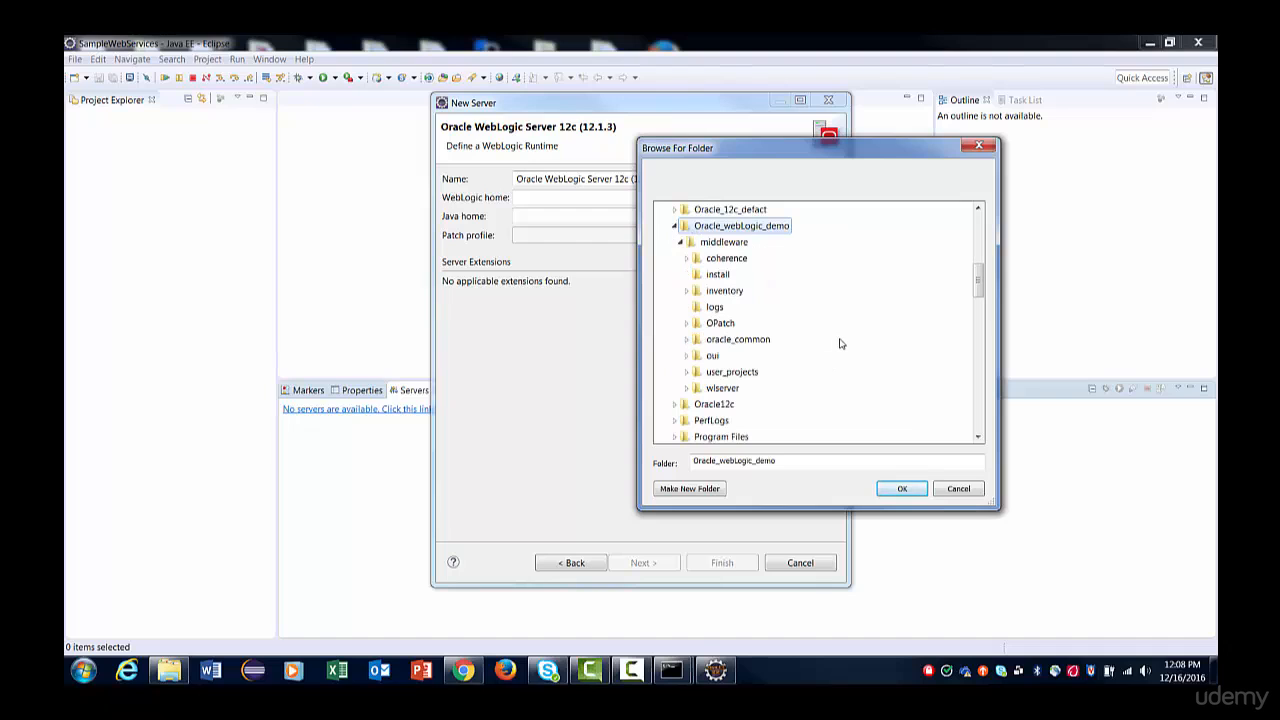
pyautogui.doubleClick(722, 388)
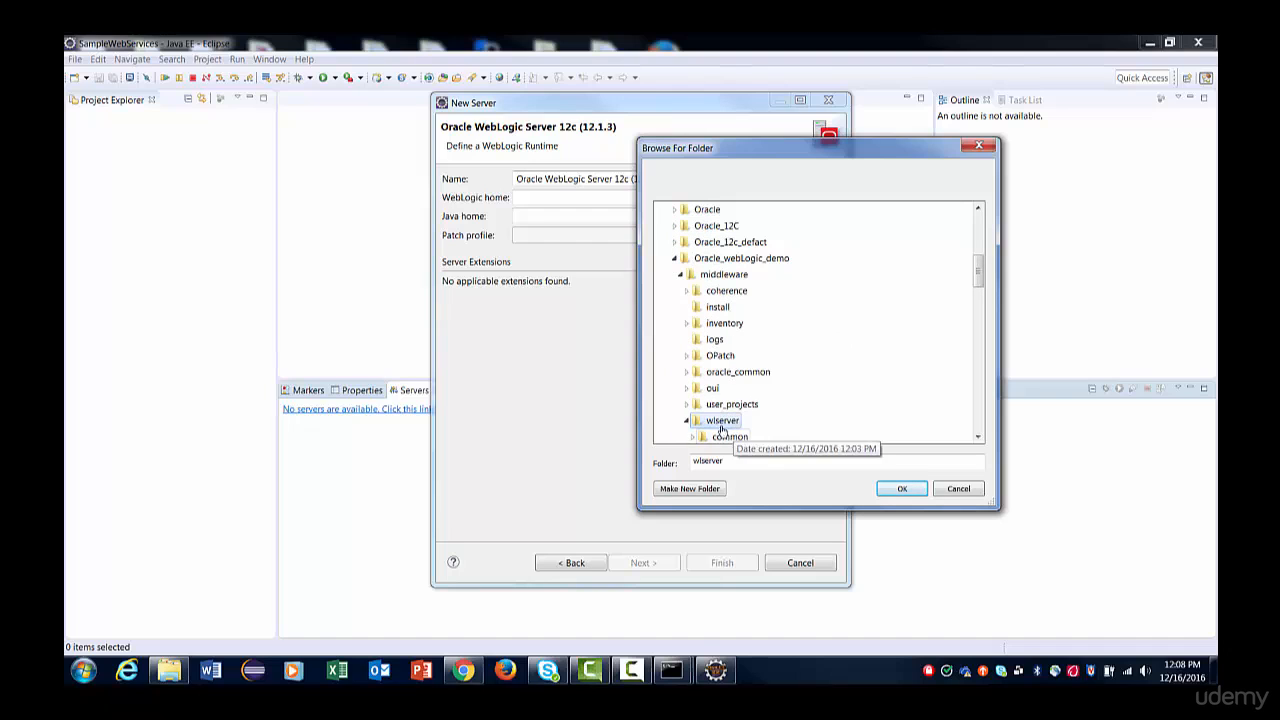
pyautogui.click(890, 490)
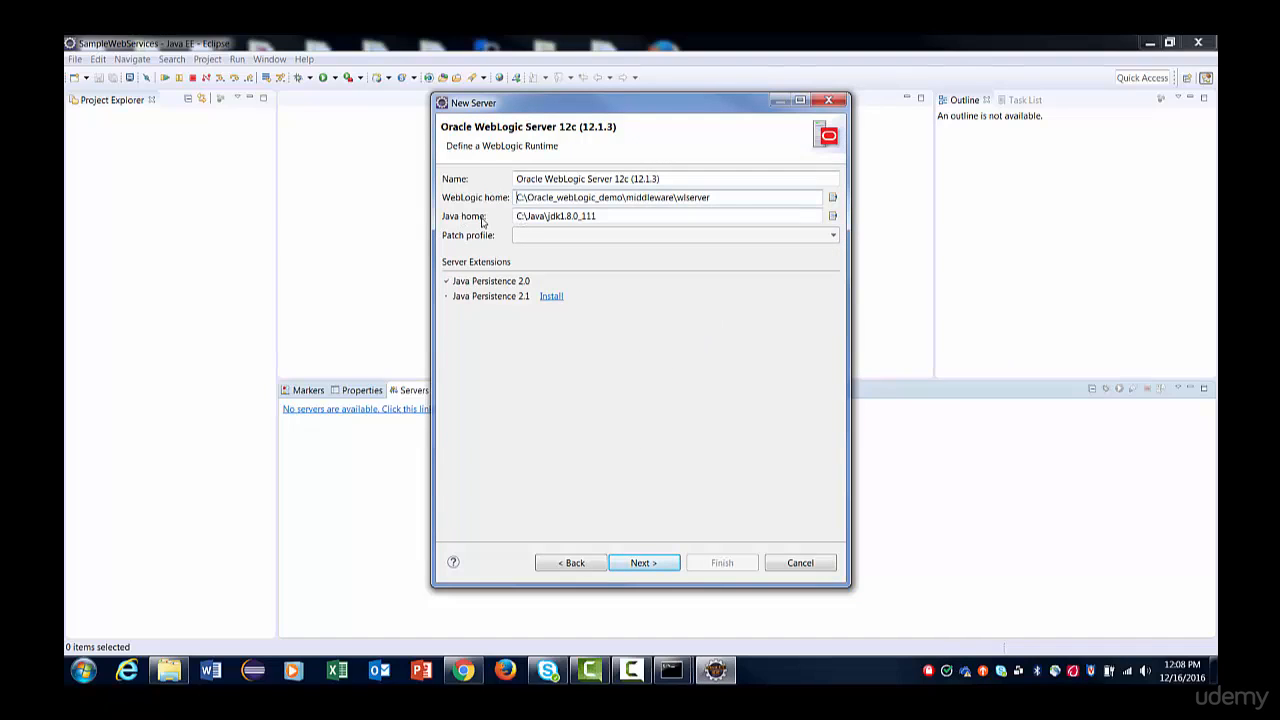
# Choose C:\Java\jdk1.8.0_111 as the runtime's Java home and continue to the domain settings.
pyautogui.click(832, 217)
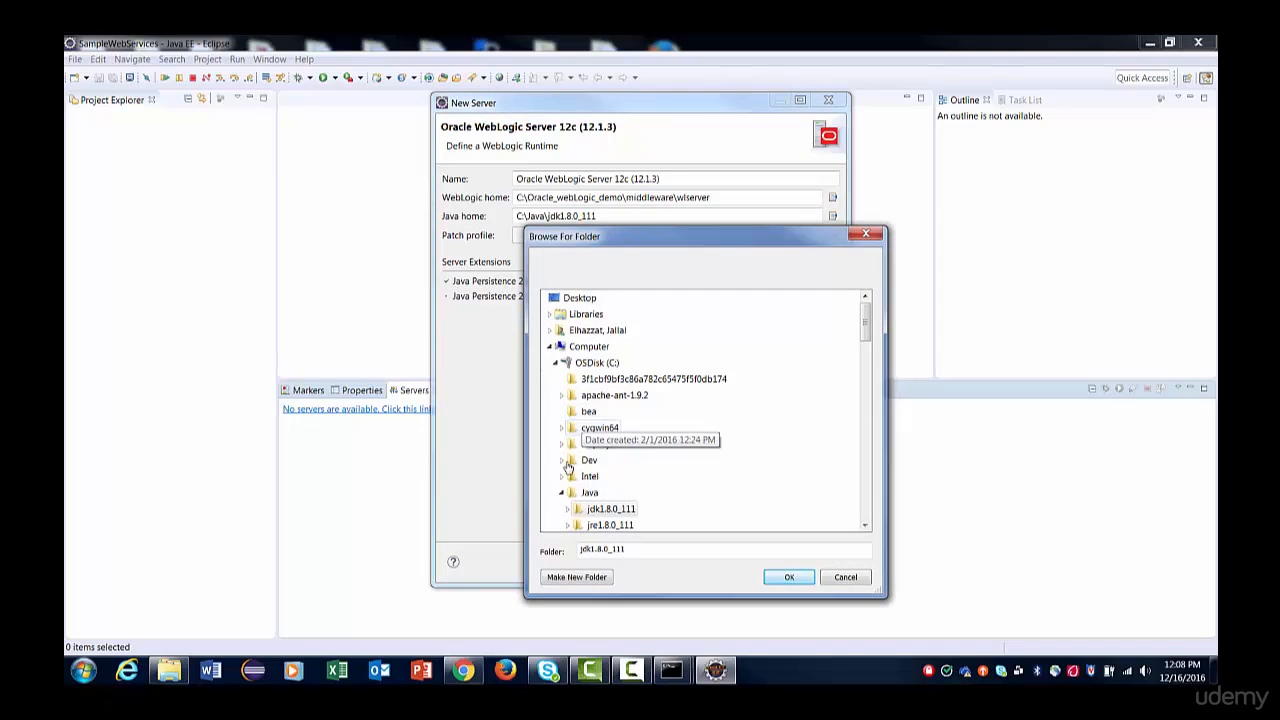
pyautogui.doubleClick(612, 511)
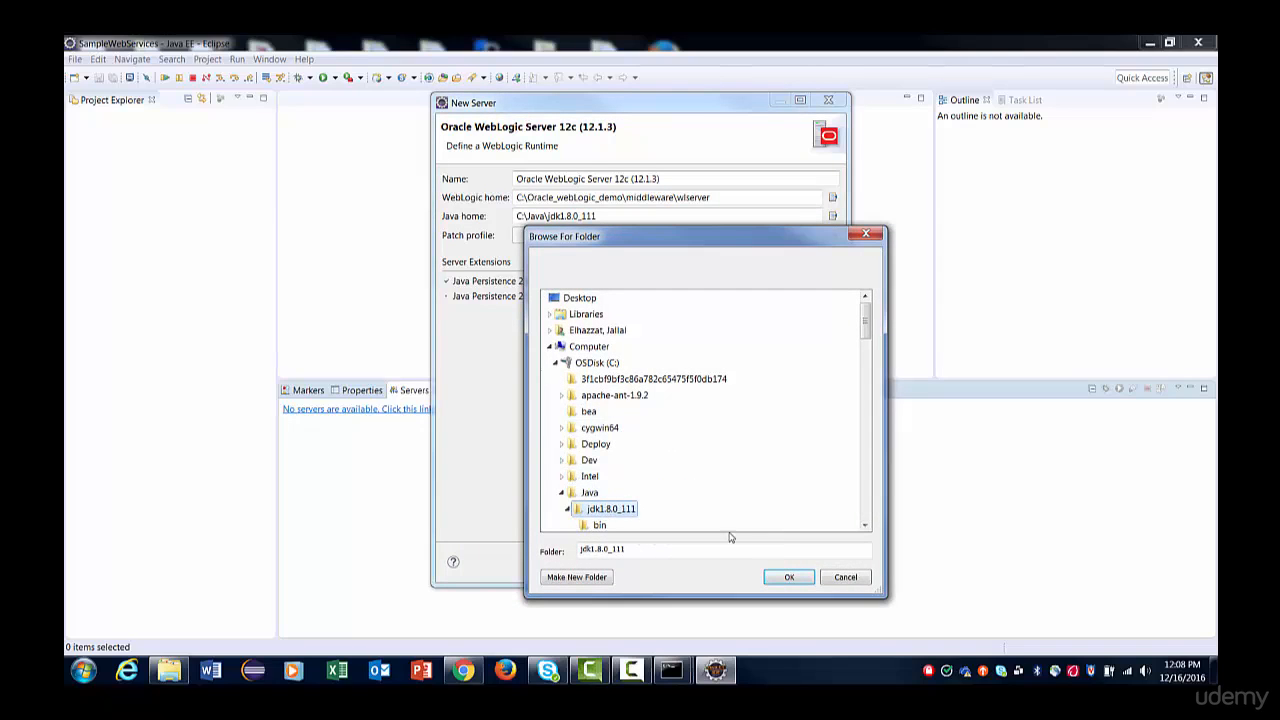
pyautogui.click(788, 578)
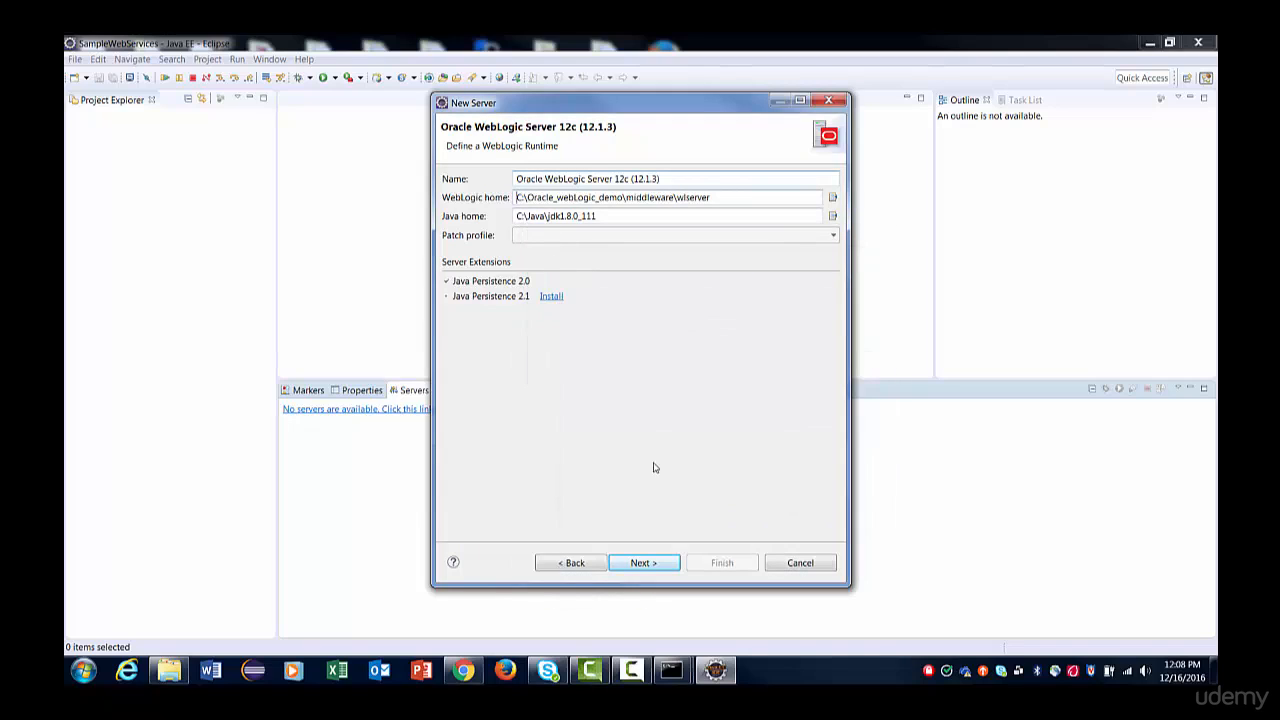
pyautogui.click(643, 563)
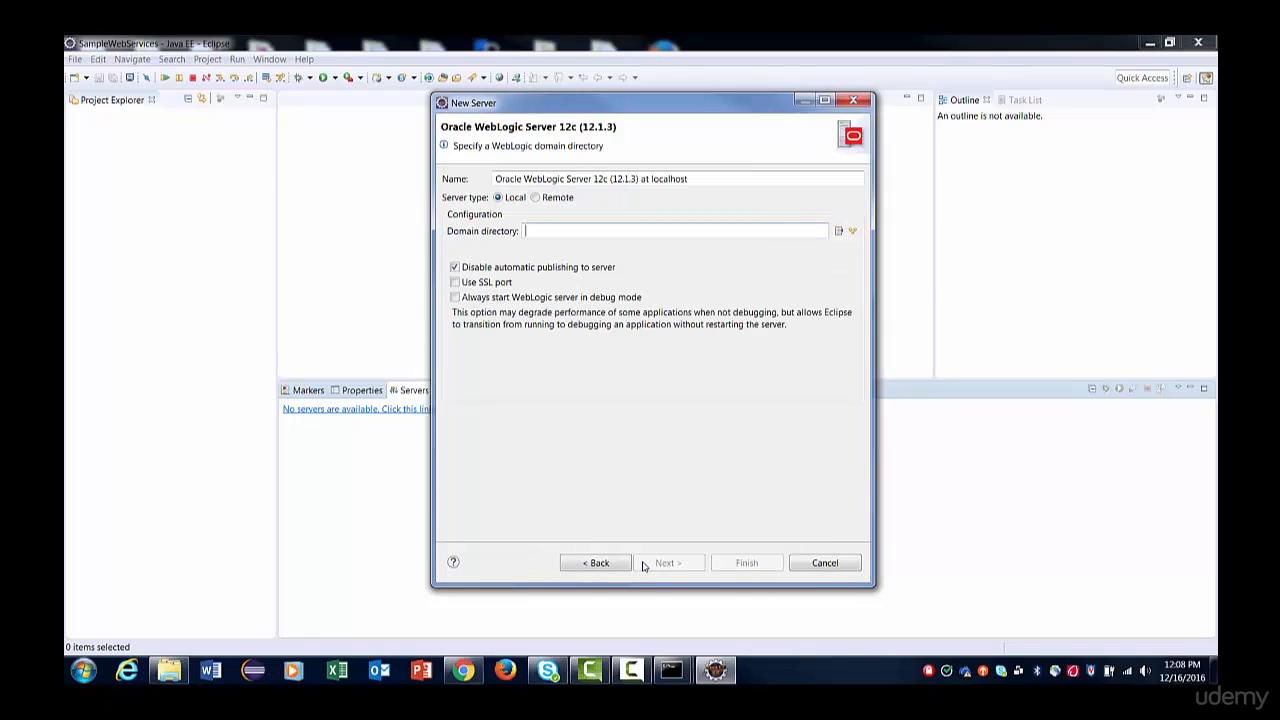
# Choose the known domain base_domain as the local server's domain directory and finish creating the server without adding any resources.
pyautogui.click(852, 231)
pyautogui.moveTo(884, 262)
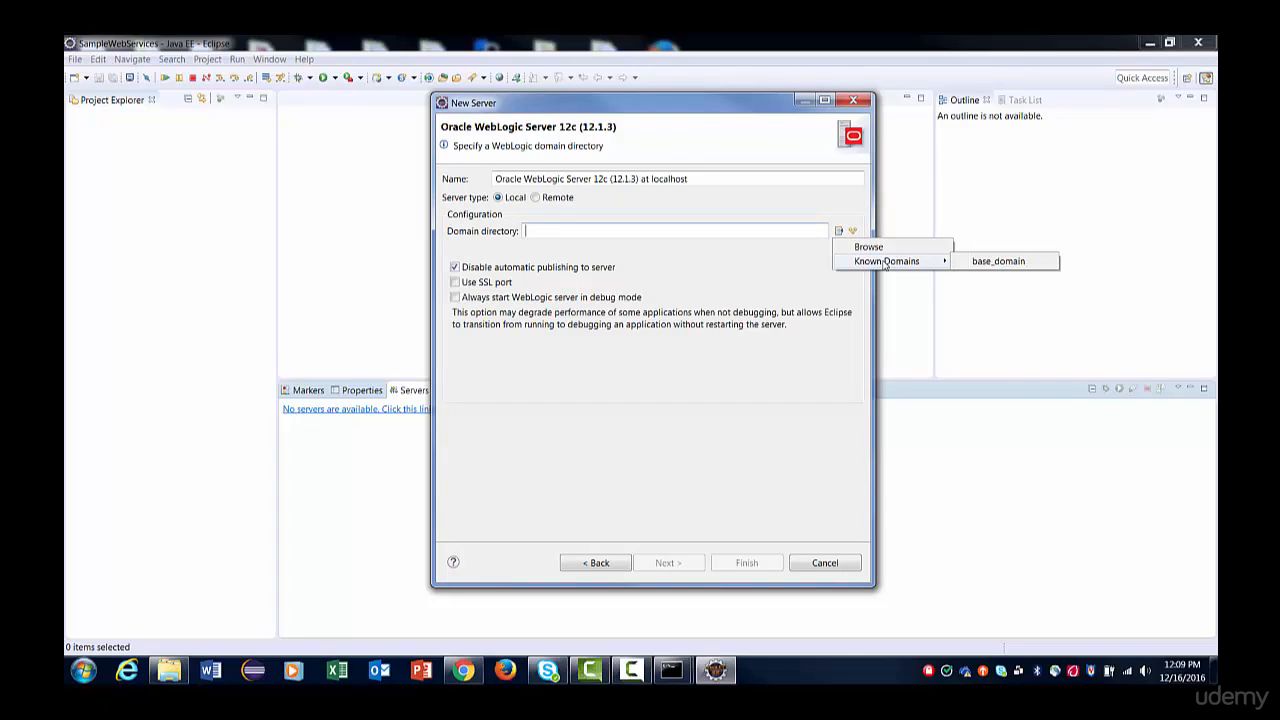
pyautogui.click(995, 262)
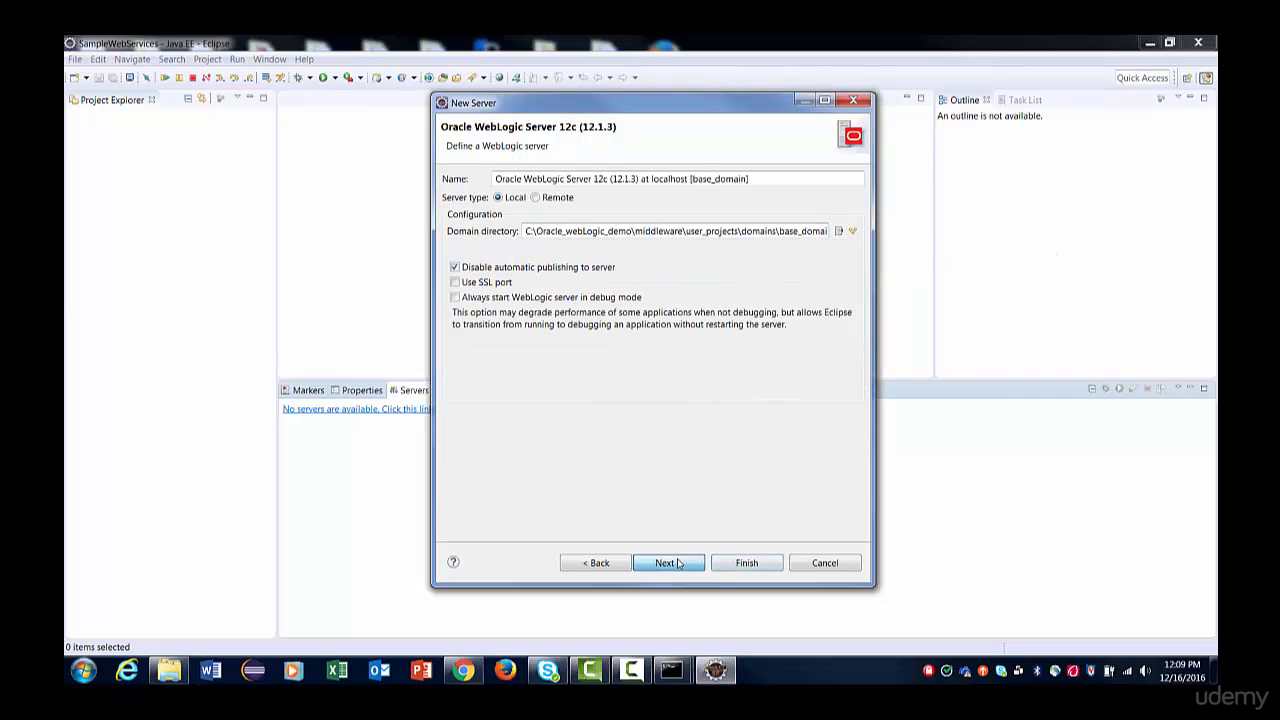
pyautogui.click(667, 563)
pyautogui.click(745, 565)
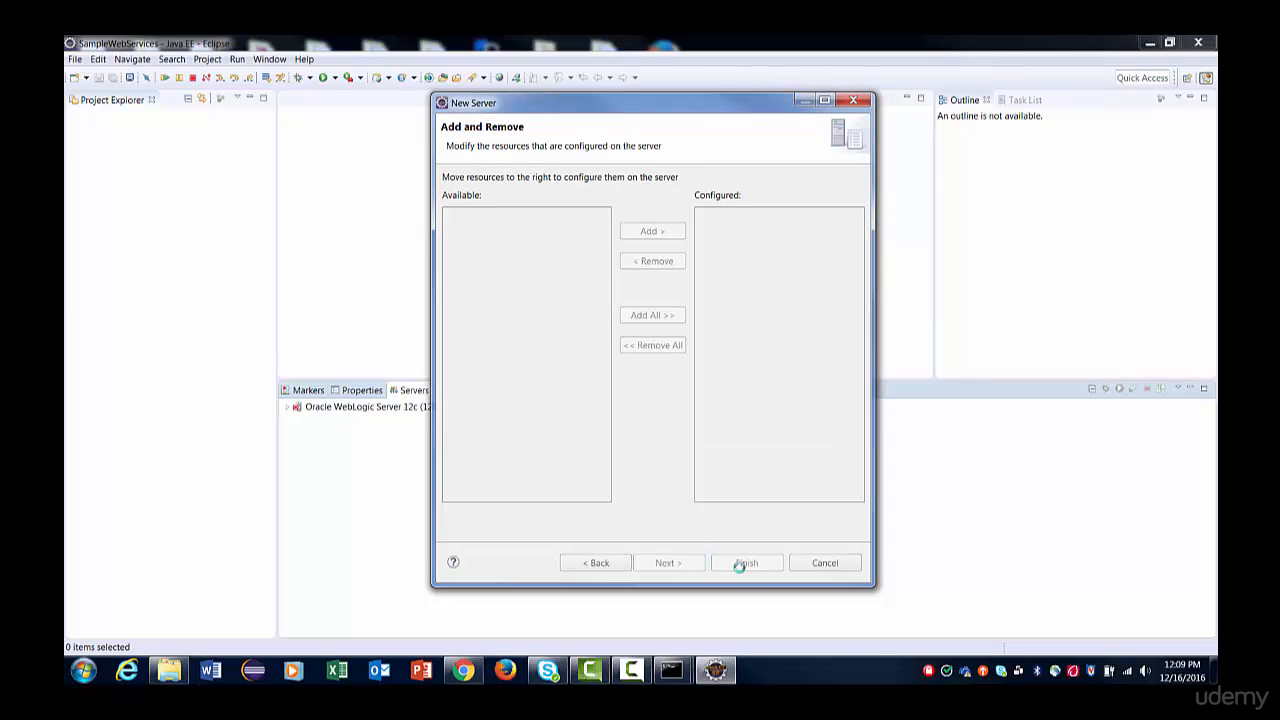